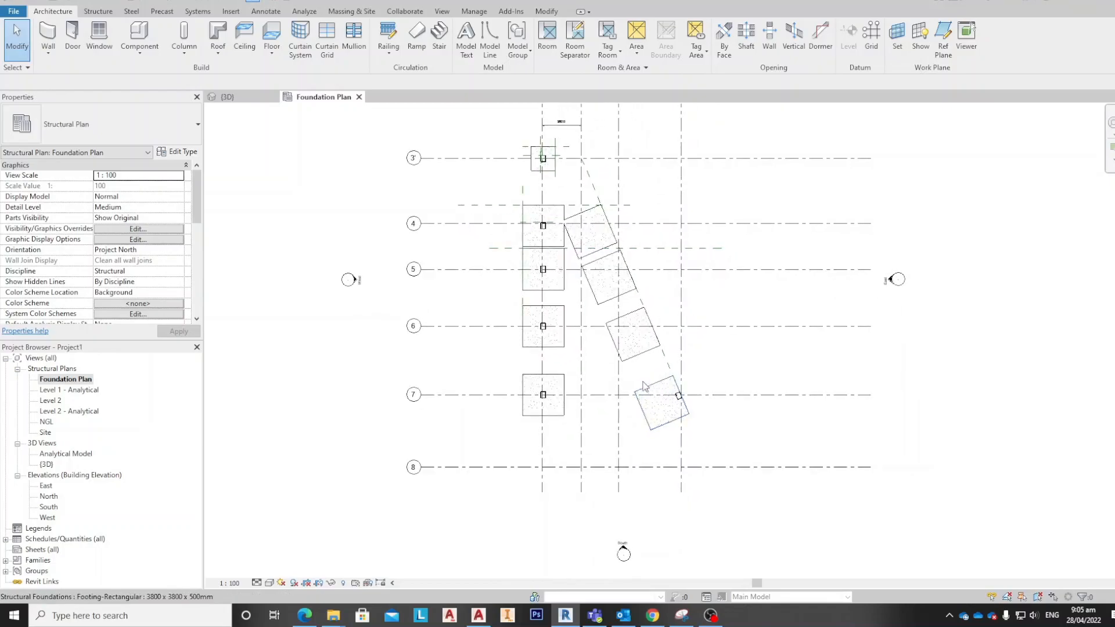
Step: Inspect the angled footing at grid 6 and the spacing between the footings around grids 3' to 7
{"action": "scroll", "coordinate": [639, 310], "scroll_direction": "down", "scroll_amount": 2}
{"action": "scroll", "coordinate": [666, 384], "scroll_direction": "up", "scroll_amount": 2}
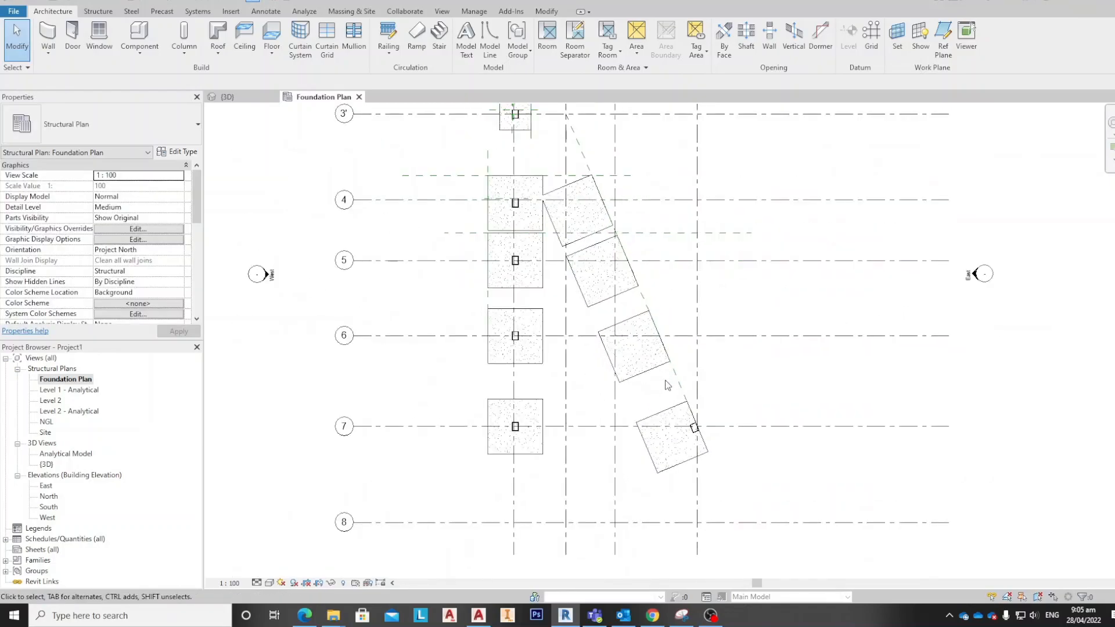
{"action": "left_click", "coordinate": [620, 293]}
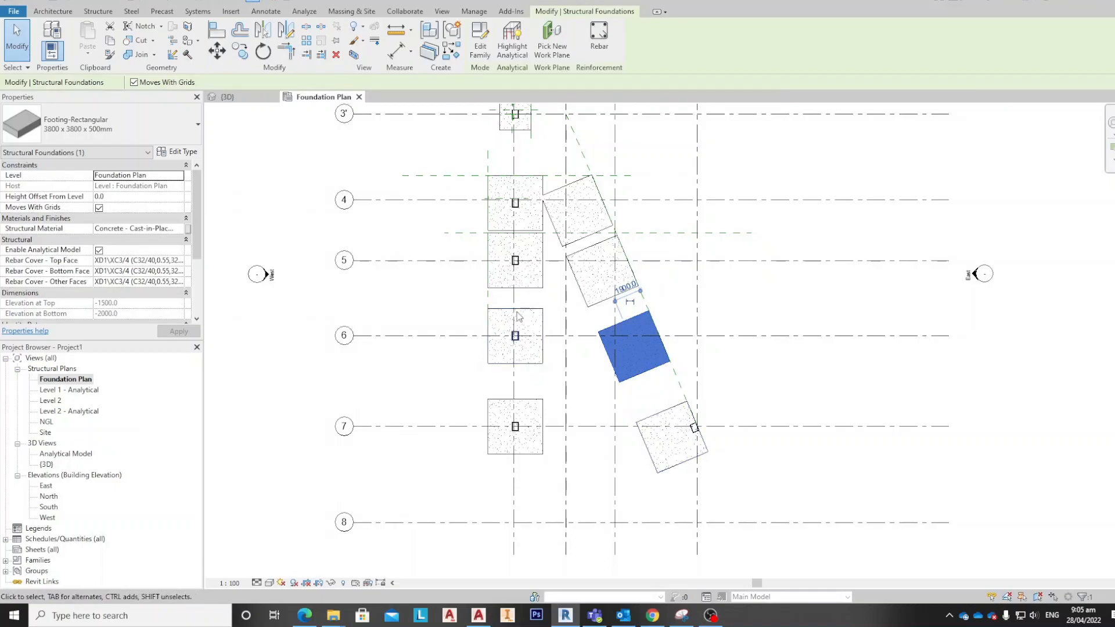
{"action": "middle_click_drag", "start_coordinate": [515, 177], "coordinate": [523, 234]}
{"action": "scroll", "coordinate": [523, 235], "scroll_direction": "up", "scroll_amount": 1}
{"action": "scroll", "coordinate": [556, 251], "scroll_direction": "up", "scroll_amount": 4}
{"action": "scroll", "coordinate": [555, 250], "scroll_direction": "down", "scroll_amount": 6}
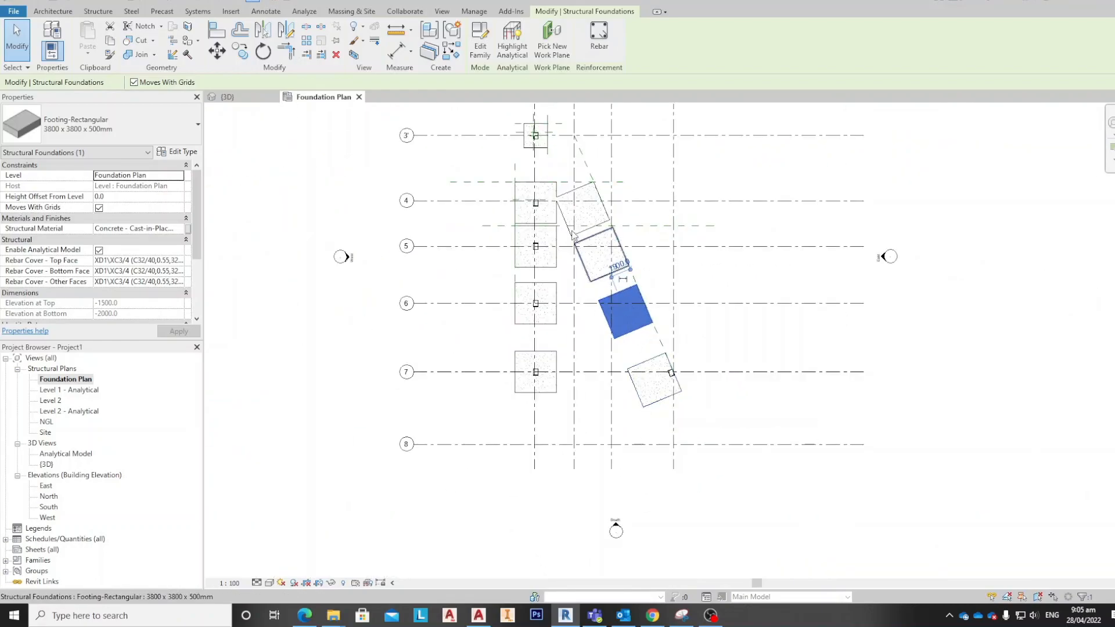
{"action": "scroll", "coordinate": [581, 253], "scroll_direction": "up", "scroll_amount": 3}
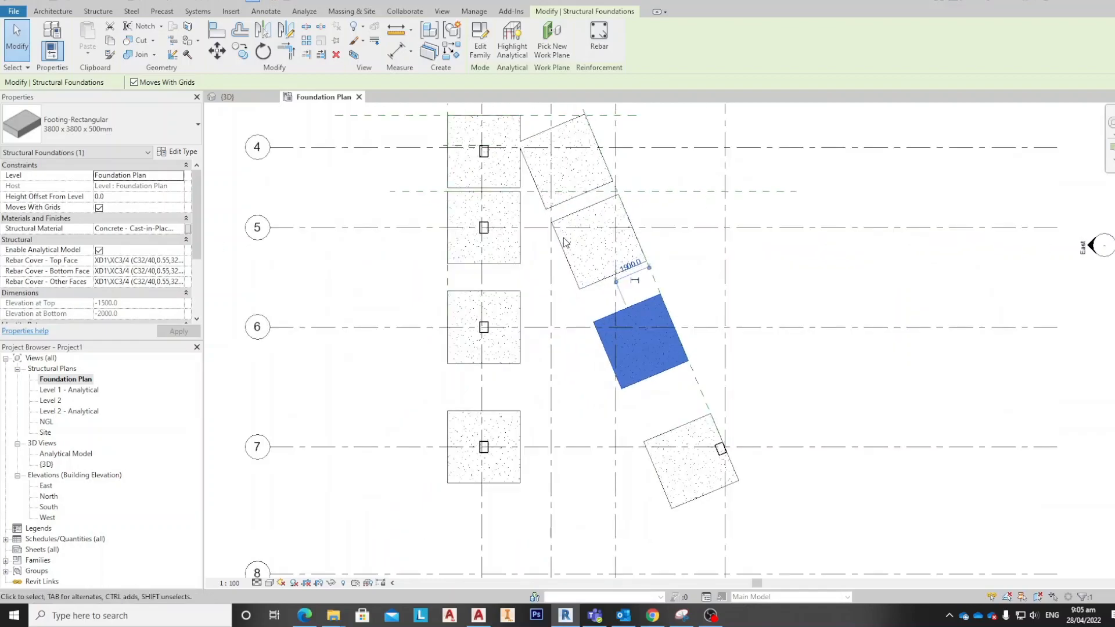
{"action": "scroll", "coordinate": [567, 241], "scroll_direction": "down", "scroll_amount": 1}
{"action": "middle_click_drag", "start_coordinate": [566, 240], "coordinate": [576, 311]}
{"action": "left_click", "coordinate": [575, 281]}
{"action": "key", "text": "Escape"}
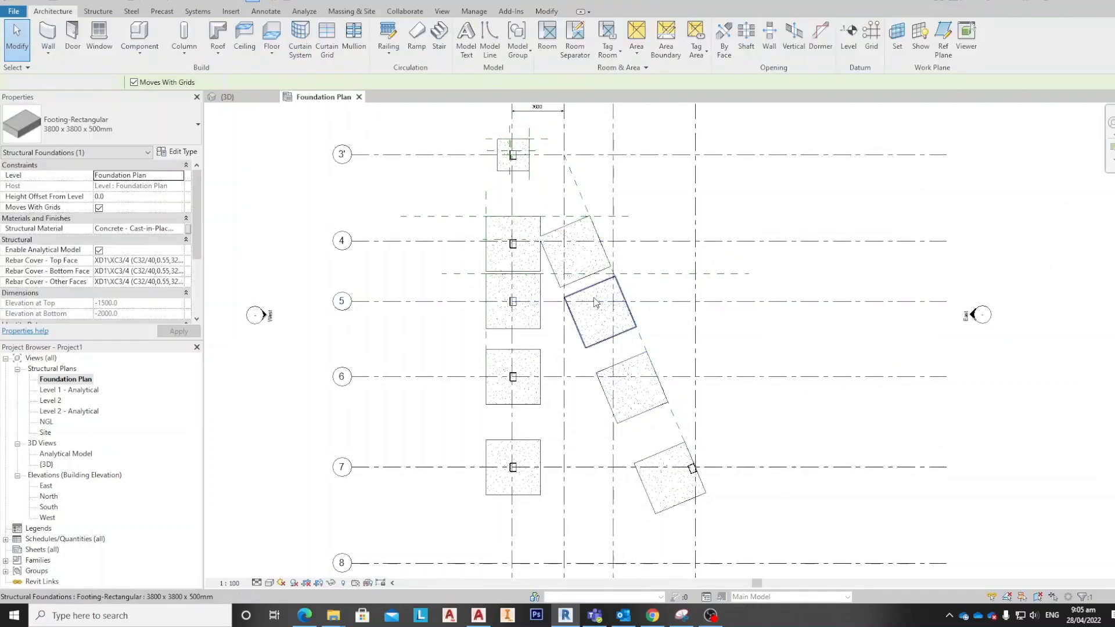
Step: Check the type and size of the angled footing at grid 4 and how close it sits to neighbouring footings
{"action": "left_click", "coordinate": [592, 293]}
{"action": "left_click", "coordinate": [576, 280]}
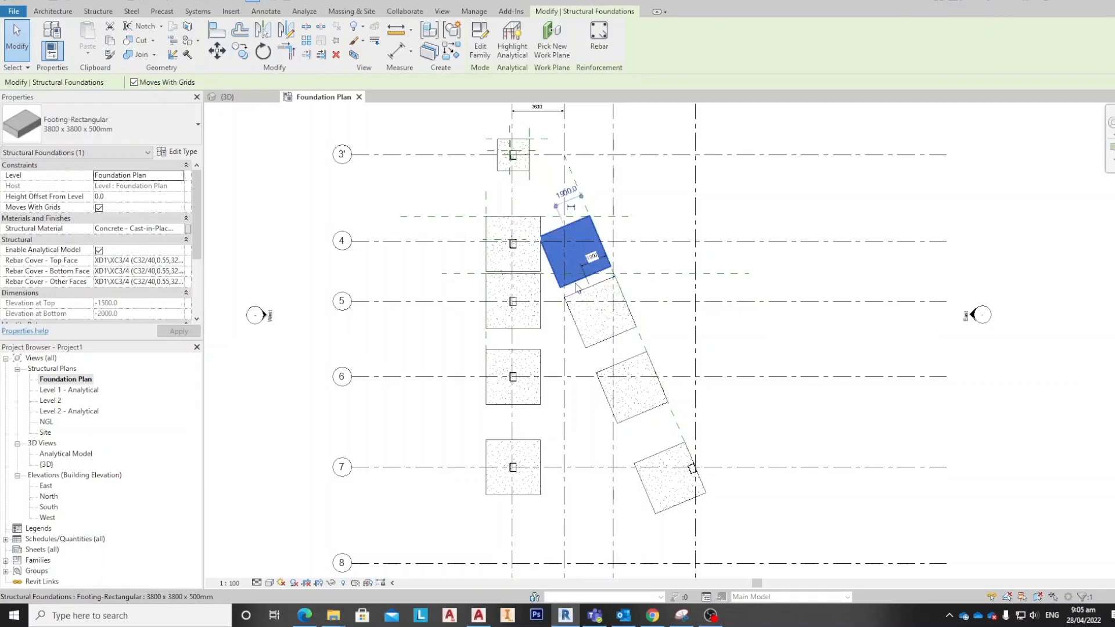
{"action": "scroll", "coordinate": [576, 340], "scroll_direction": "up", "scroll_amount": 2}
{"action": "scroll", "coordinate": [578, 344], "scroll_direction": "up", "scroll_amount": 1}
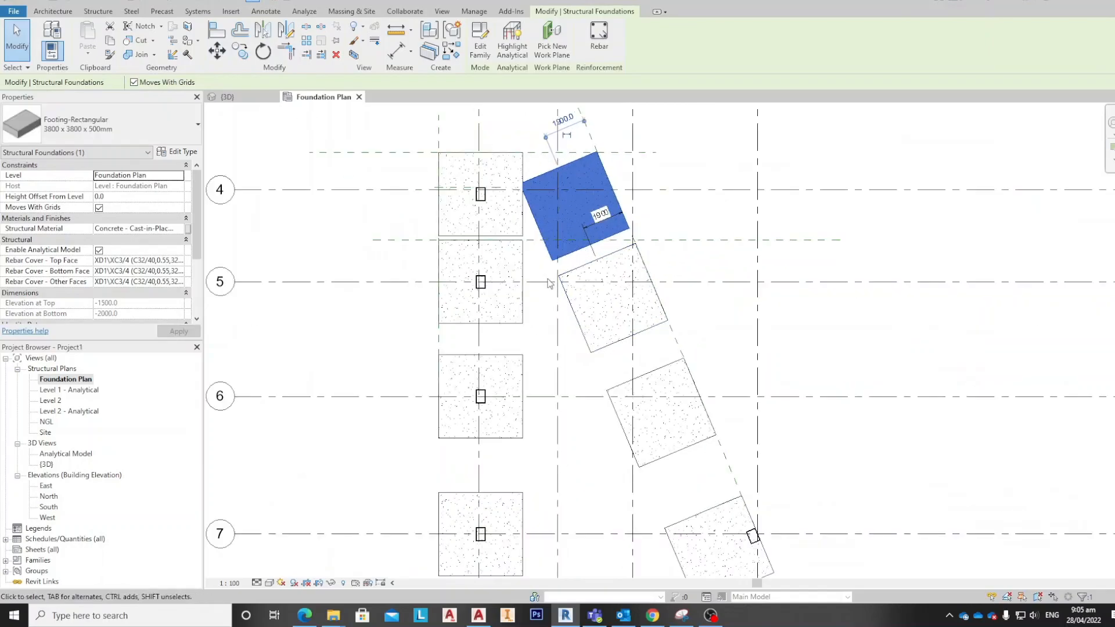
{"action": "scroll", "coordinate": [534, 237], "scroll_direction": "up", "scroll_amount": 1}
{"action": "scroll", "coordinate": [555, 180], "scroll_direction": "down", "scroll_amount": 2}
{"action": "middle_click_drag", "start_coordinate": [555, 176], "coordinate": [603, 287]}
{"action": "scroll", "coordinate": [602, 287], "scroll_direction": "up", "scroll_amount": 1}
{"action": "scroll", "coordinate": [601, 291], "scroll_direction": "up", "scroll_amount": 2}
{"action": "scroll", "coordinate": [569, 280], "scroll_direction": "up", "scroll_amount": 1}
{"action": "scroll", "coordinate": [377, 206], "scroll_direction": "down", "scroll_amount": 1}
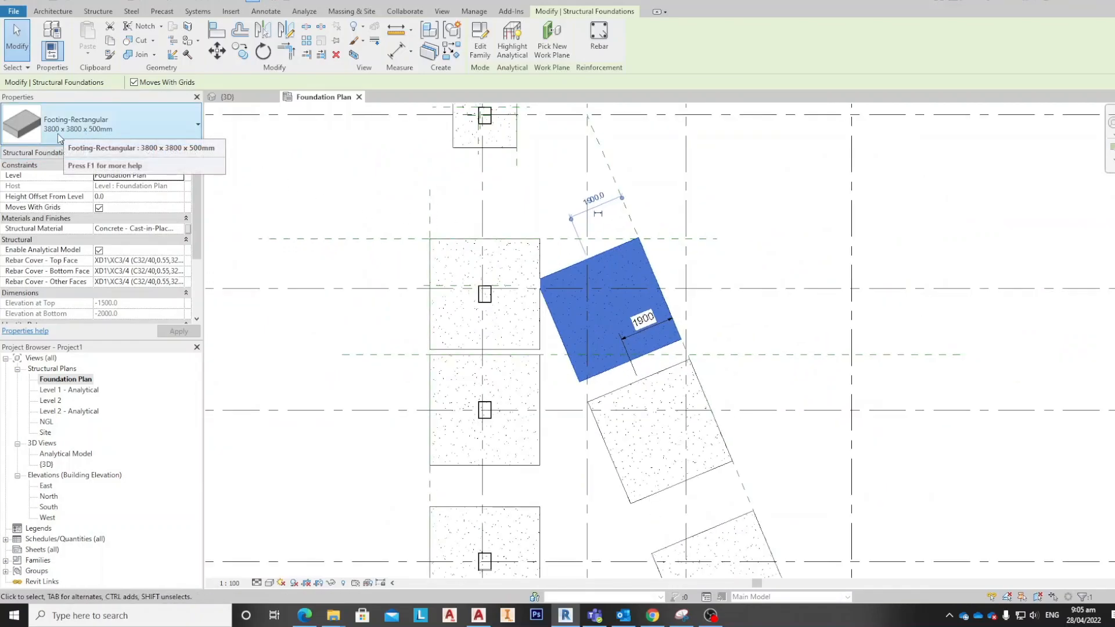
{"action": "scroll", "coordinate": [522, 249], "scroll_direction": "down", "scroll_amount": 1}
{"action": "scroll", "coordinate": [511, 232], "scroll_direction": "down", "scroll_amount": 1}
{"action": "scroll", "coordinate": [499, 214], "scroll_direction": "up", "scroll_amount": 1}
{"action": "scroll", "coordinate": [441, 261], "scroll_direction": "up", "scroll_amount": 2}
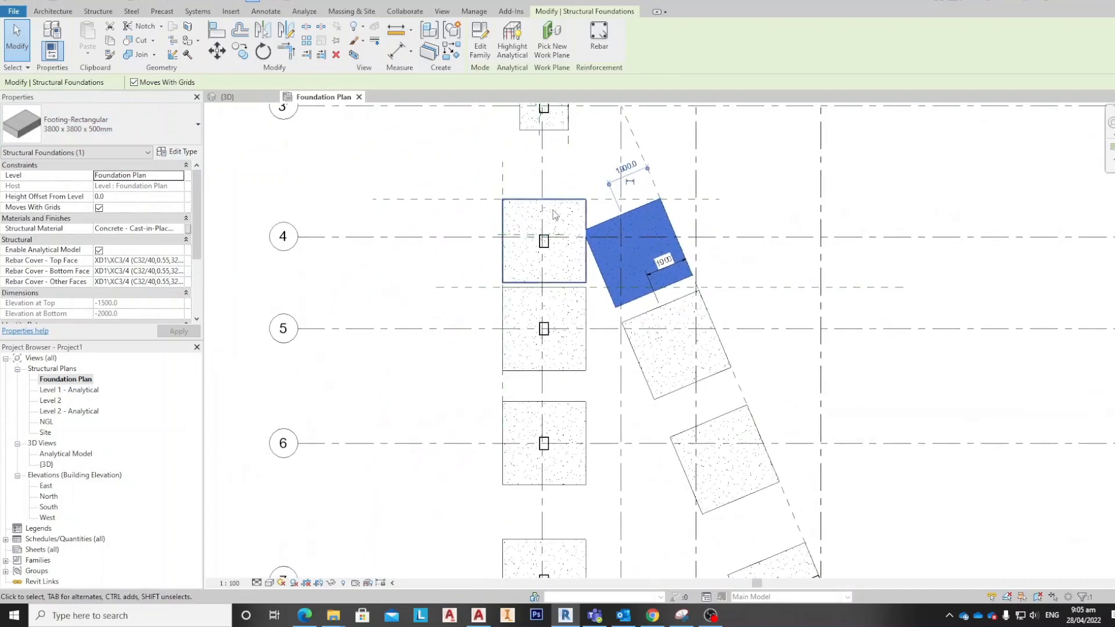
Step: Duplicate the type of the straight grid 4 footing as 1500 x 1500 x 300mm, with thickness 300, width 1500 and length 1500
{"action": "left_click", "coordinate": [593, 216]}
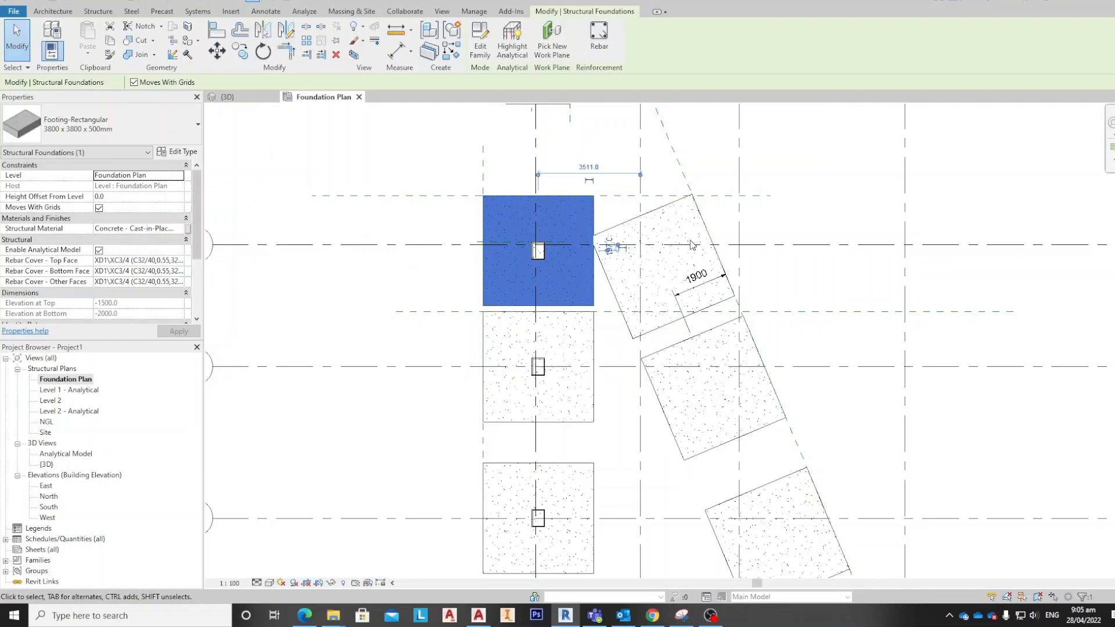
{"action": "scroll", "coordinate": [690, 240], "scroll_direction": "down", "scroll_amount": 1}
{"action": "middle_click_drag", "start_coordinate": [636, 281], "coordinate": [571, 263]}
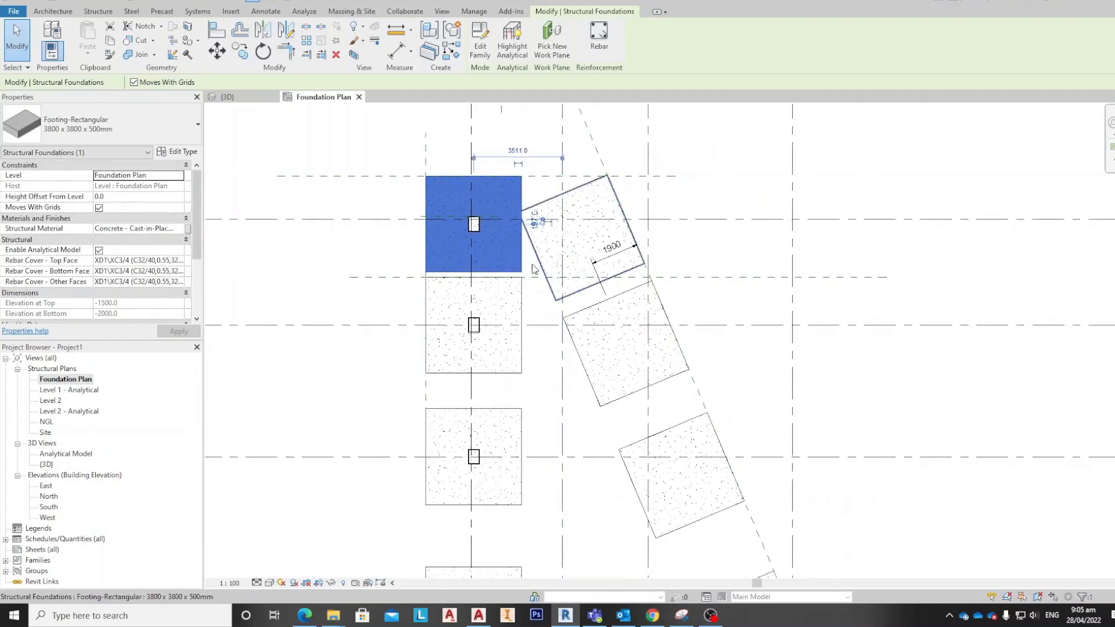
{"action": "scroll", "coordinate": [511, 272], "scroll_direction": "down", "scroll_amount": 2}
{"action": "middle_click_drag", "start_coordinate": [511, 210], "coordinate": [599, 239]}
{"action": "scroll", "coordinate": [503, 226], "scroll_direction": "up", "scroll_amount": 3}
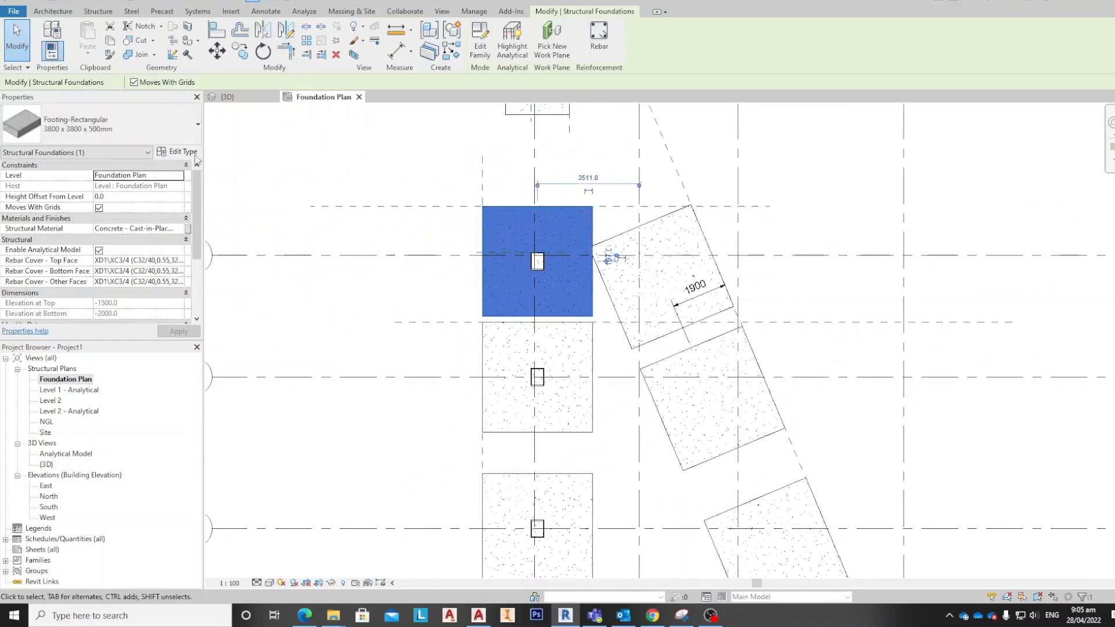
{"action": "left_click", "coordinate": [177, 152]}
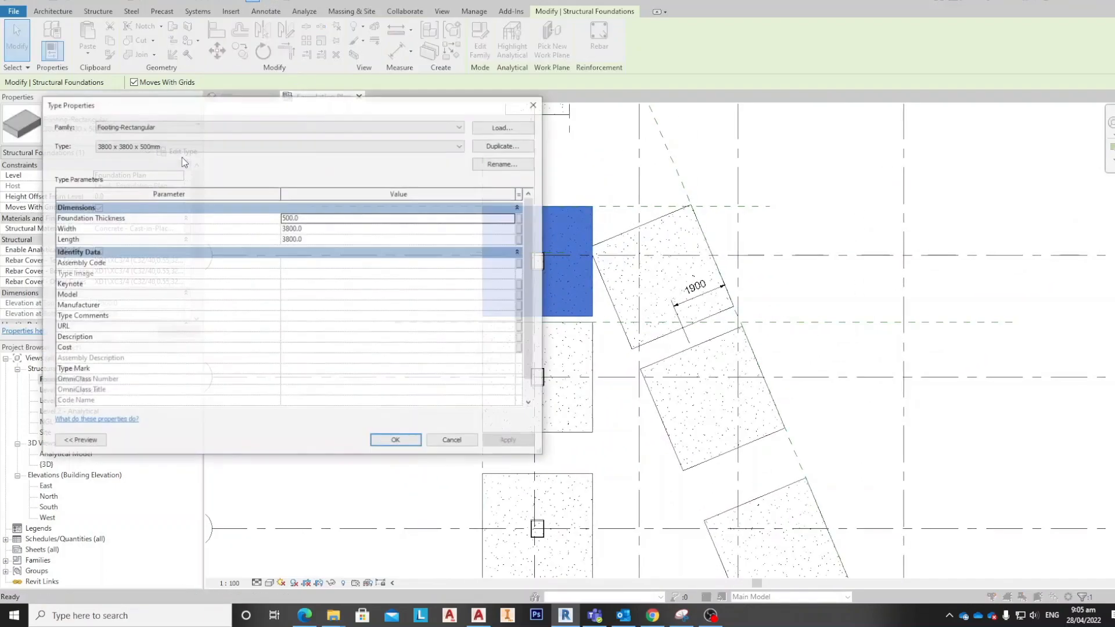
{"action": "left_click", "coordinate": [526, 147]}
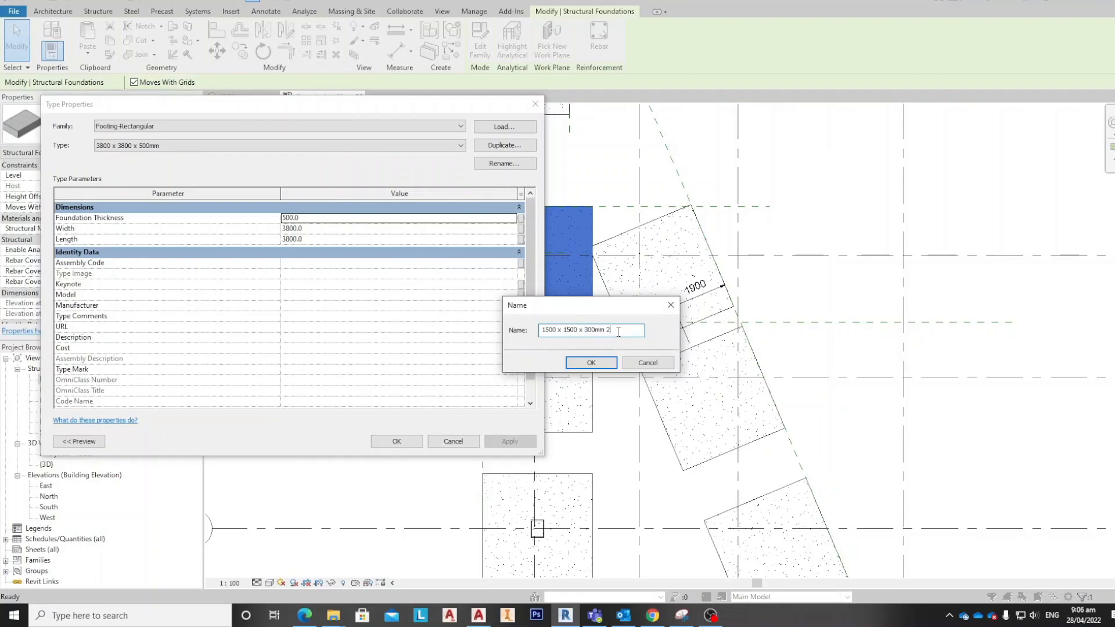
{"action": "left_click", "coordinate": [600, 366]}
{"action": "left_click", "coordinate": [324, 220]}
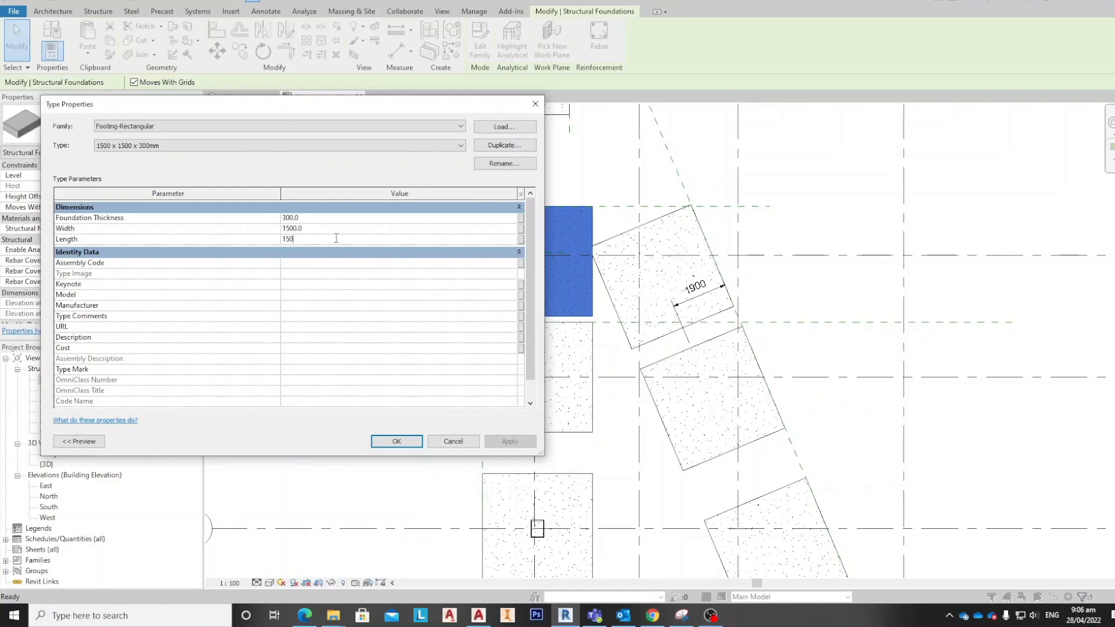
{"action": "left_click", "coordinate": [412, 446]}
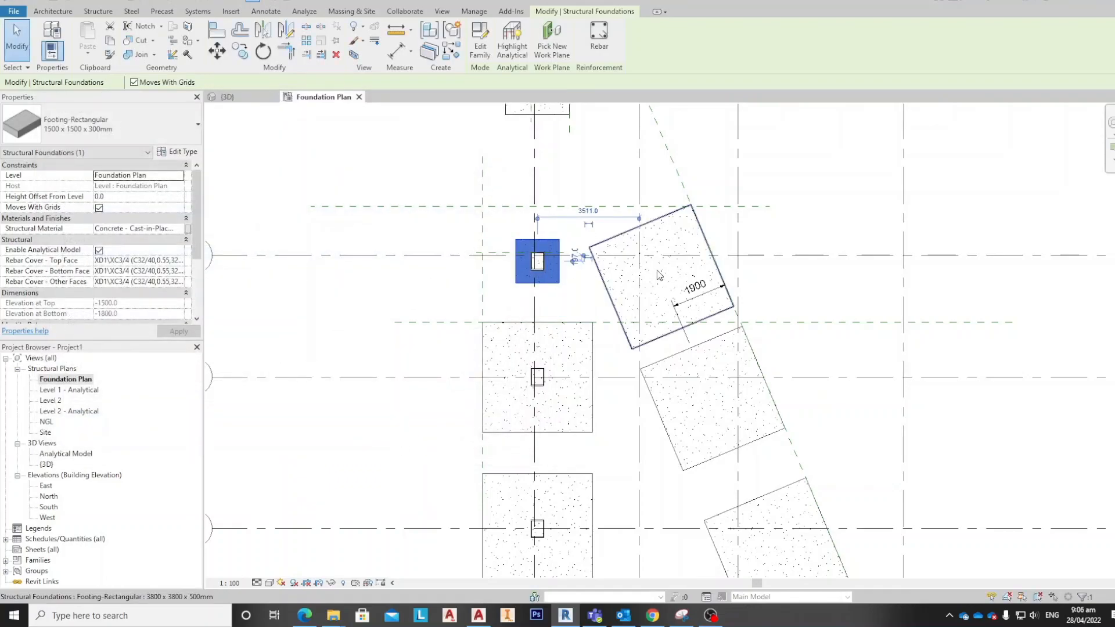
Step: Select all instances of the 3800 x 3800 x 500mm footing and change them to the 1500 x 1500 x 300mm type
{"action": "scroll", "coordinate": [658, 273], "scroll_direction": "down", "scroll_amount": 3}
{"action": "middle_click_drag", "start_coordinate": [591, 314], "coordinate": [575, 242]}
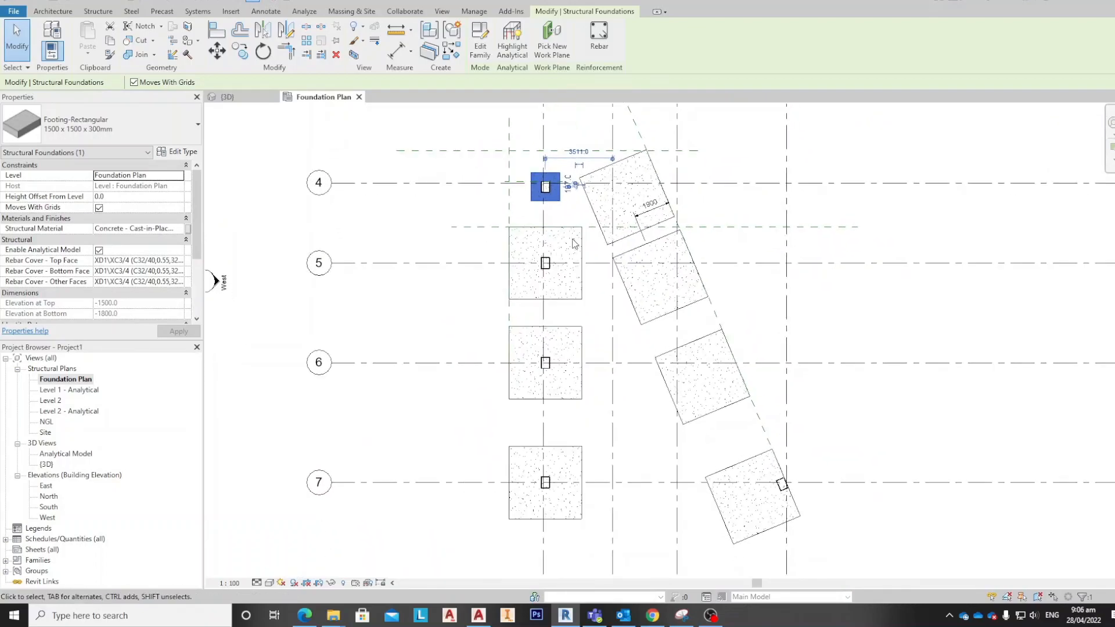
{"action": "mouse_move", "coordinate": [572, 312]}
{"action": "middle_mouse_down"}
{"action": "mouse_move", "coordinate": [561, 269]}
{"action": "mouse_move", "coordinate": [580, 319]}
{"action": "middle_mouse_up"}
{"action": "scroll", "coordinate": [540, 210], "scroll_direction": "up", "scroll_amount": 2}
{"action": "scroll", "coordinate": [540, 212], "scroll_direction": "up", "scroll_amount": 1}
{"action": "scroll", "coordinate": [540, 213], "scroll_direction": "up", "scroll_amount": 2}
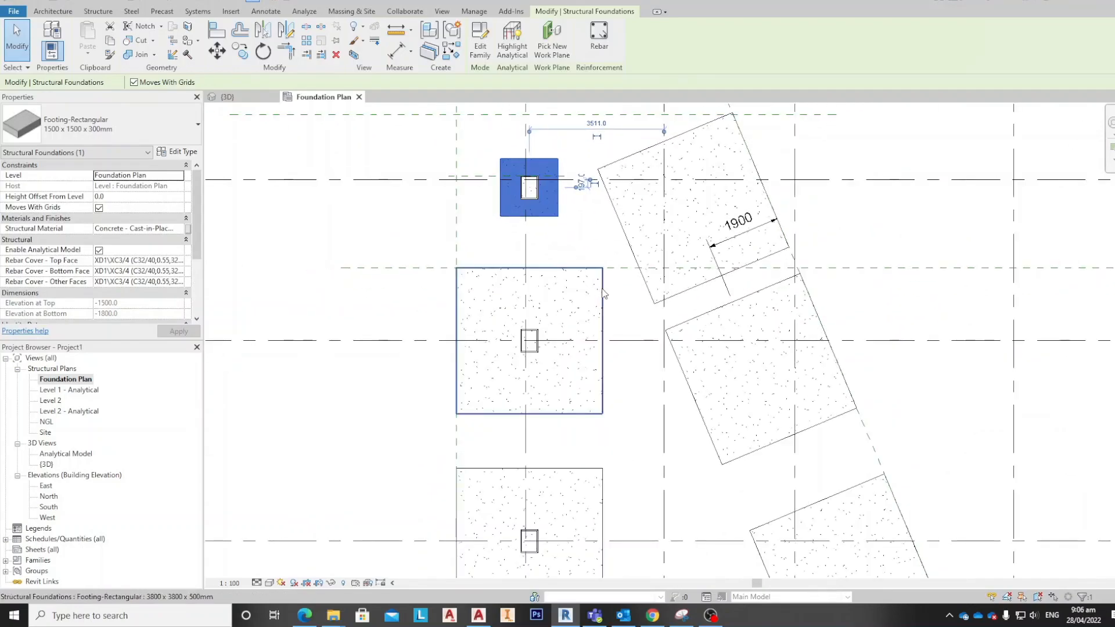
{"action": "left_click", "coordinate": [601, 288]}
{"action": "right_click", "coordinate": [603, 290]}
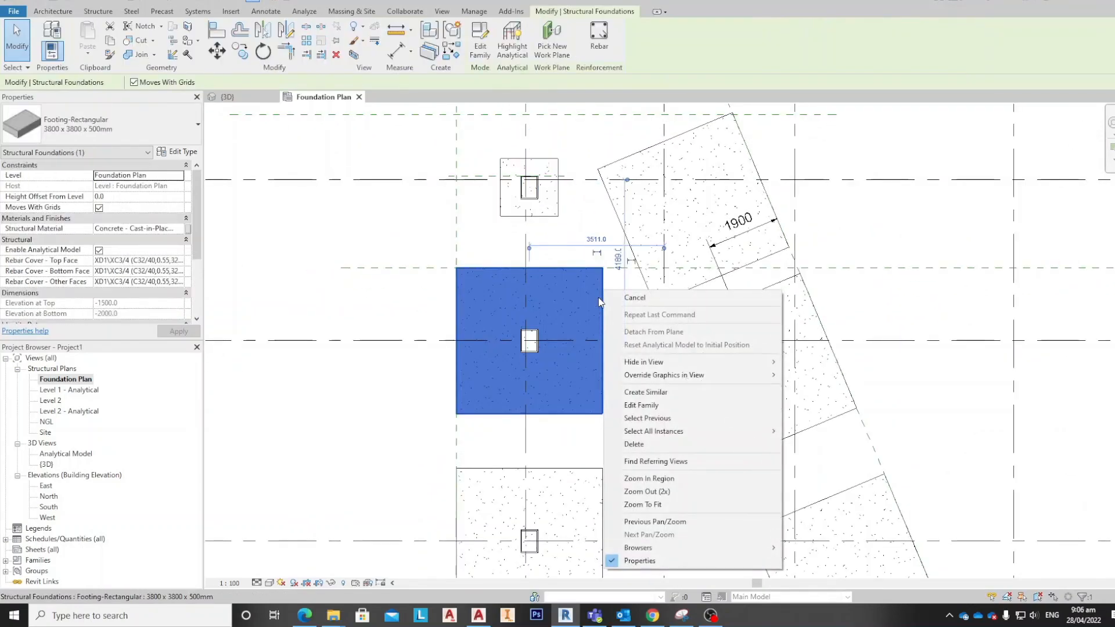
{"action": "mouse_move", "coordinate": [726, 431]}
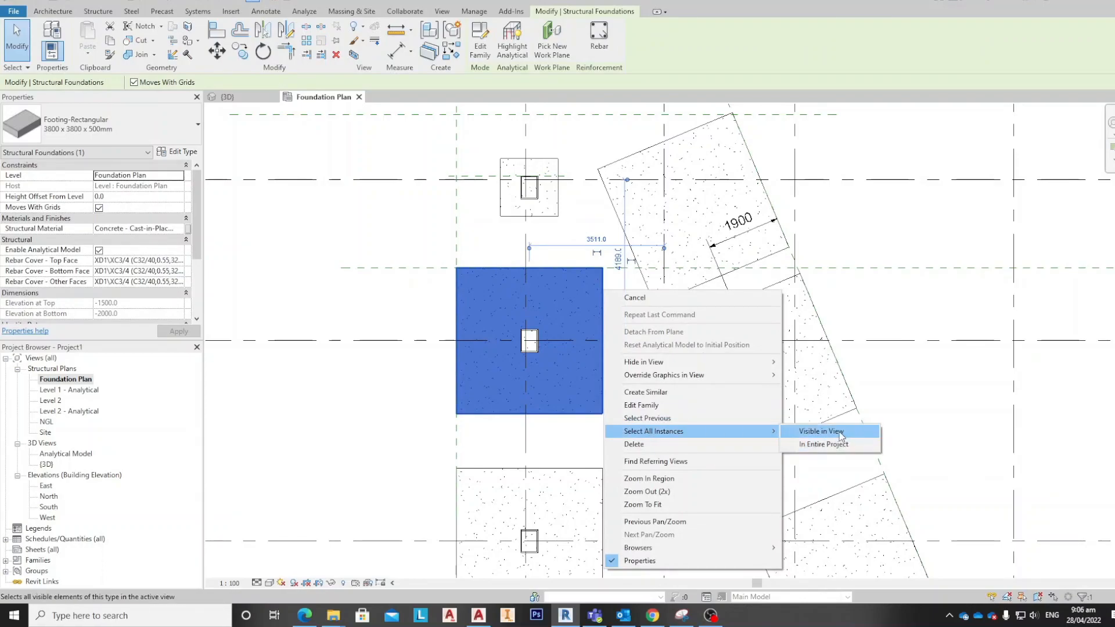
{"action": "left_click", "coordinate": [848, 443]}
{"action": "scroll", "coordinate": [639, 325], "scroll_direction": "down", "scroll_amount": 2}
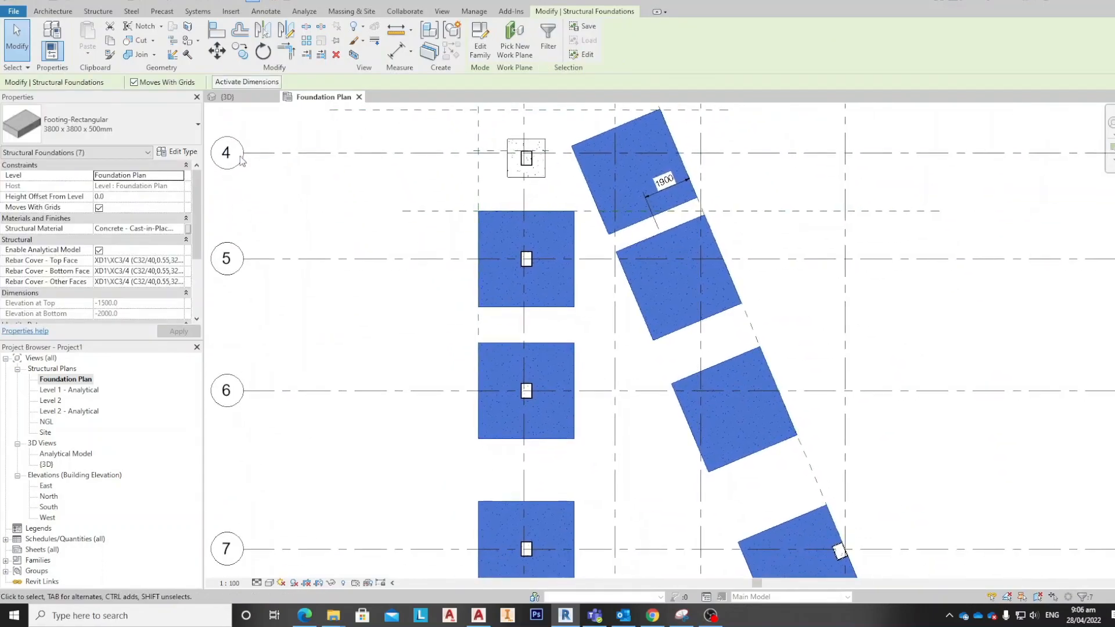
{"action": "left_click", "coordinate": [122, 118]}
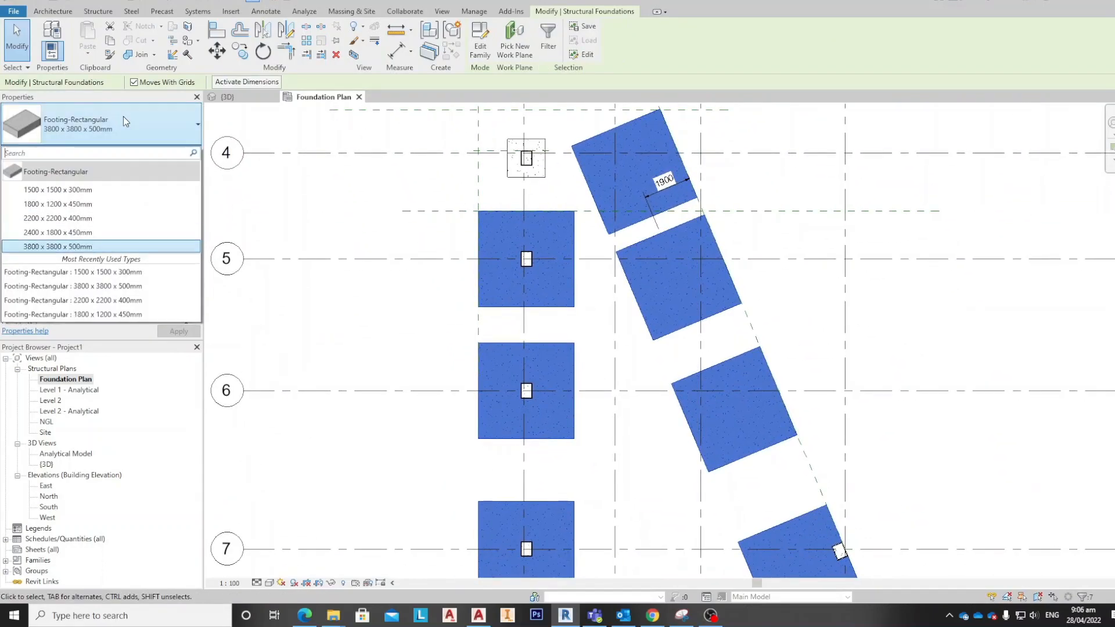
{"action": "left_click", "coordinate": [111, 190]}
{"action": "scroll", "coordinate": [389, 199], "scroll_direction": "down", "scroll_amount": 1}
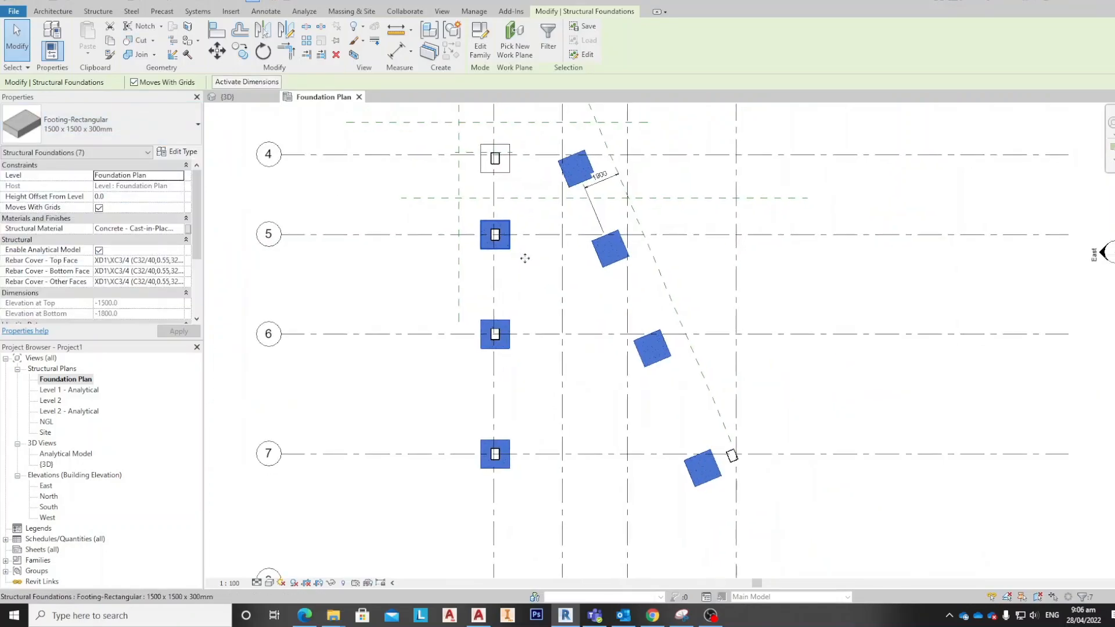
{"action": "left_click", "coordinate": [553, 294]}
Step: Examine the angled footings against the sloping reference plane and the rotated column at grid 7
{"action": "scroll", "coordinate": [553, 294], "scroll_direction": "down", "scroll_amount": 1}
{"action": "scroll", "coordinate": [629, 376], "scroll_direction": "up", "scroll_amount": 3}
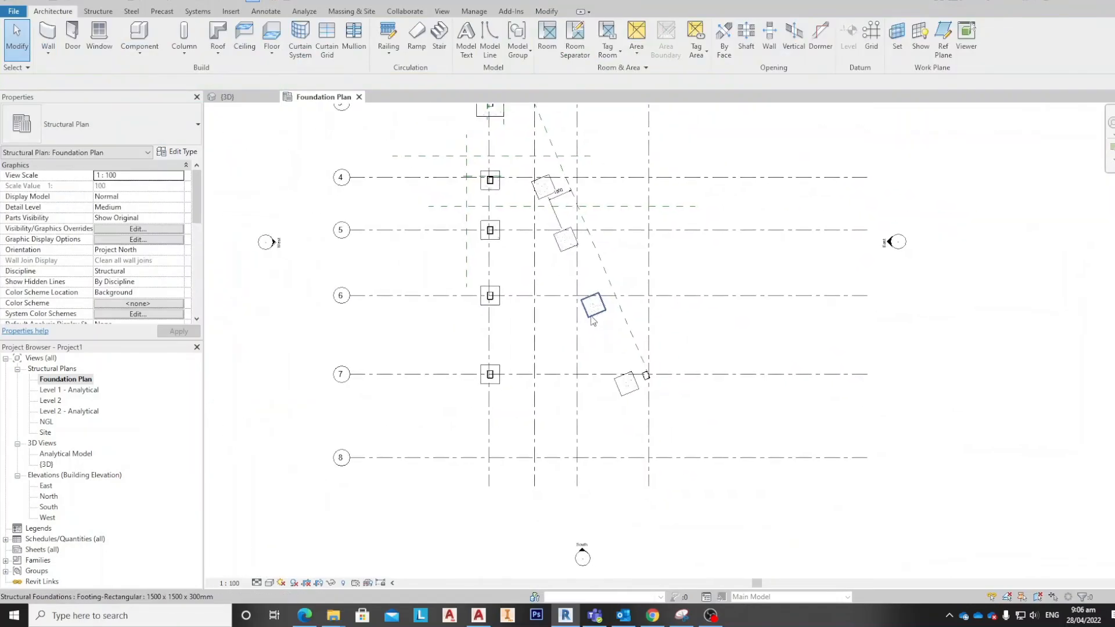
{"action": "scroll", "coordinate": [629, 376], "scroll_direction": "down", "scroll_amount": 1}
{"action": "scroll", "coordinate": [709, 401], "scroll_direction": "up", "scroll_amount": 3}
{"action": "scroll", "coordinate": [703, 403], "scroll_direction": "up", "scroll_amount": 4}
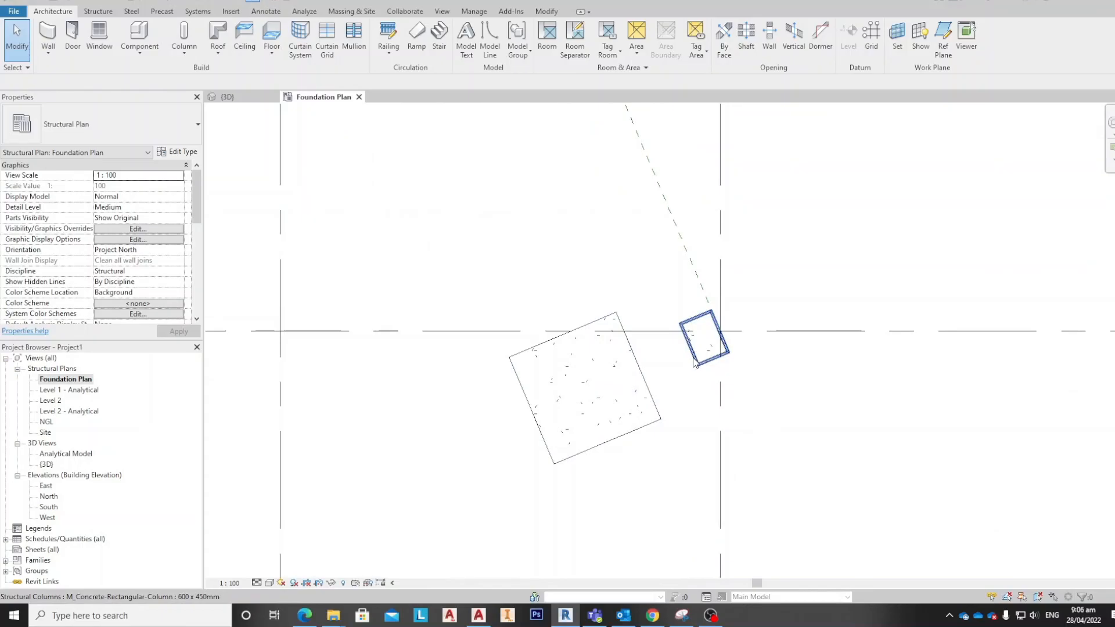
{"action": "scroll", "coordinate": [696, 361], "scroll_direction": "down", "scroll_amount": 2}
{"action": "scroll", "coordinate": [659, 317], "scroll_direction": "up", "scroll_amount": 1}
{"action": "scroll", "coordinate": [639, 337], "scroll_direction": "down", "scroll_amount": 3}
{"action": "scroll", "coordinate": [617, 356], "scroll_direction": "up", "scroll_amount": 1}
{"action": "scroll", "coordinate": [613, 351], "scroll_direction": "down", "scroll_amount": 3}
{"action": "middle_click_drag", "start_coordinate": [615, 355], "coordinate": [651, 396]}
{"action": "middle_click_drag", "start_coordinate": [602, 290], "coordinate": [615, 324]}
{"action": "scroll", "coordinate": [631, 361], "scroll_direction": "up", "scroll_amount": 2}
{"action": "middle_click_drag", "start_coordinate": [646, 382], "coordinate": [634, 327]}
{"action": "scroll", "coordinate": [638, 345], "scroll_direction": "down", "scroll_amount": 2}
{"action": "middle_click_drag", "start_coordinate": [647, 367], "coordinate": [648, 399]}
{"action": "middle_click_drag", "start_coordinate": [618, 313], "coordinate": [590, 287]}
{"action": "scroll", "coordinate": [674, 393], "scroll_direction": "up", "scroll_amount": 2}
{"action": "scroll", "coordinate": [674, 394], "scroll_direction": "up", "scroll_amount": 2}
{"action": "left_click", "coordinate": [657, 385]}
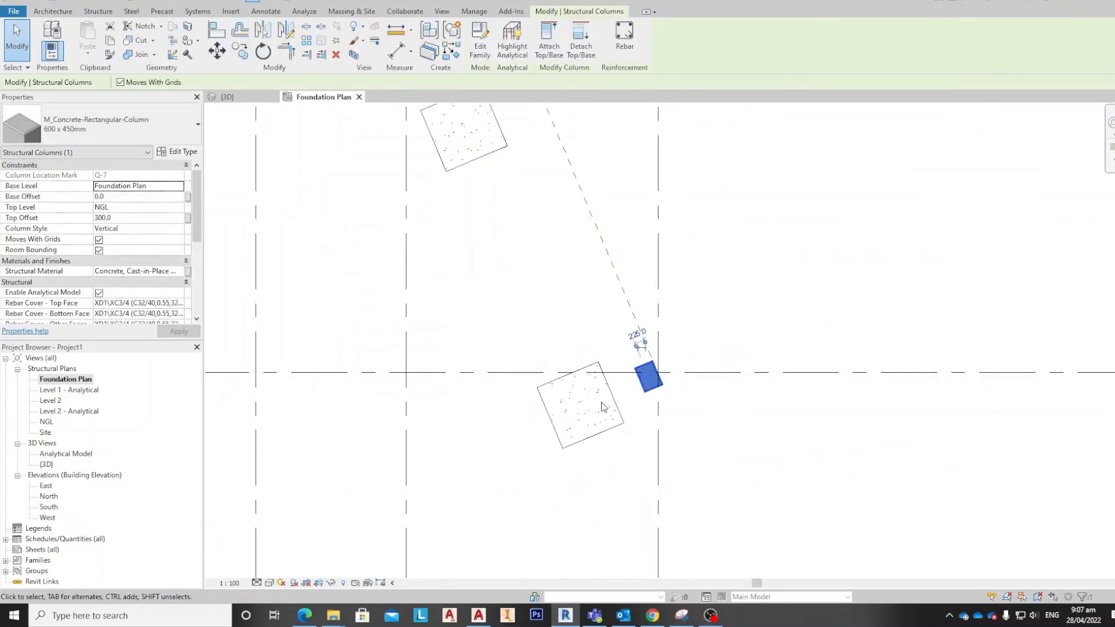
{"action": "middle_click_drag", "start_coordinate": [605, 408], "coordinate": [604, 381]}
{"action": "key", "text": "Escape"}
Step: Align the outer edge of the angled footing at grid 7 with the sloping reference plane
{"action": "scroll", "coordinate": [610, 385], "scroll_direction": "down", "scroll_amount": 3}
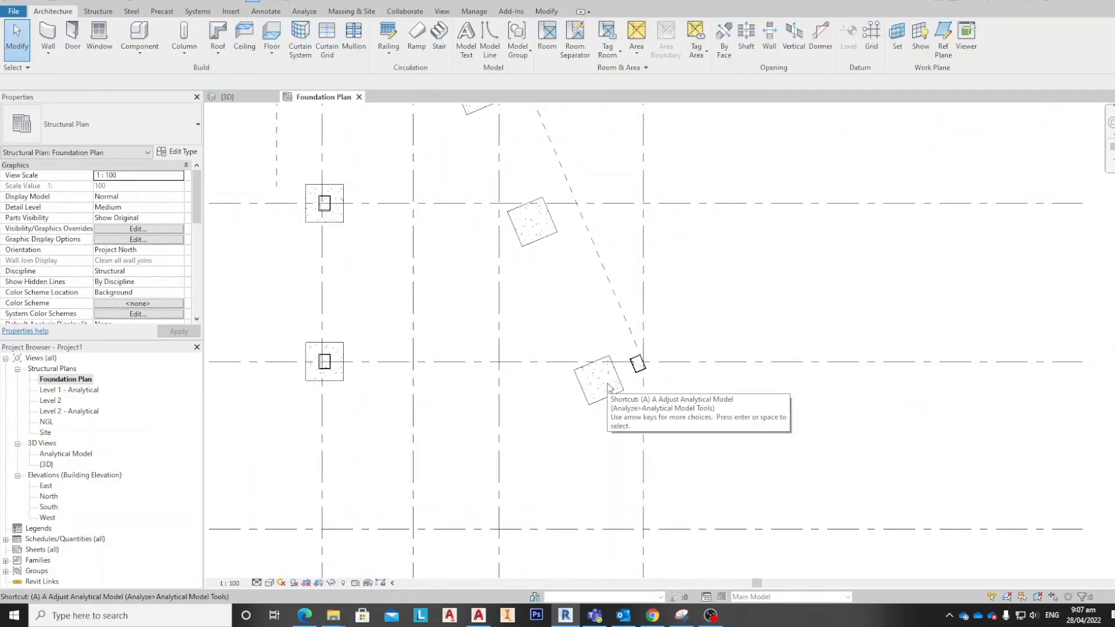
{"action": "key", "text": "l"}
{"action": "scroll", "coordinate": [613, 384], "scroll_direction": "up", "scroll_amount": 2}
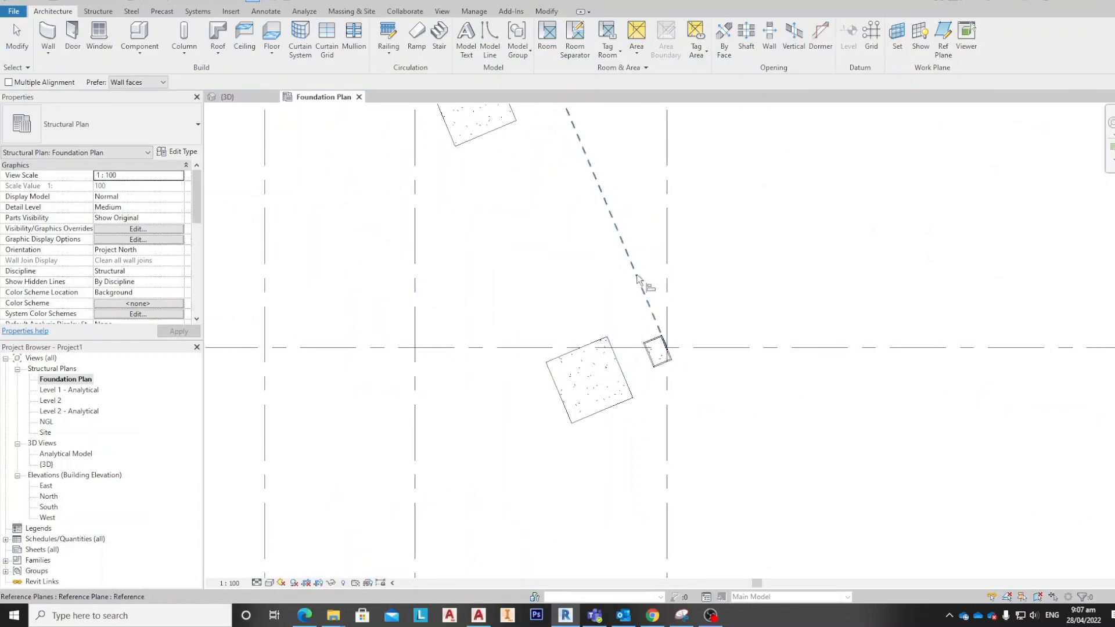
{"action": "scroll", "coordinate": [617, 359], "scroll_direction": "down", "scroll_amount": 3}
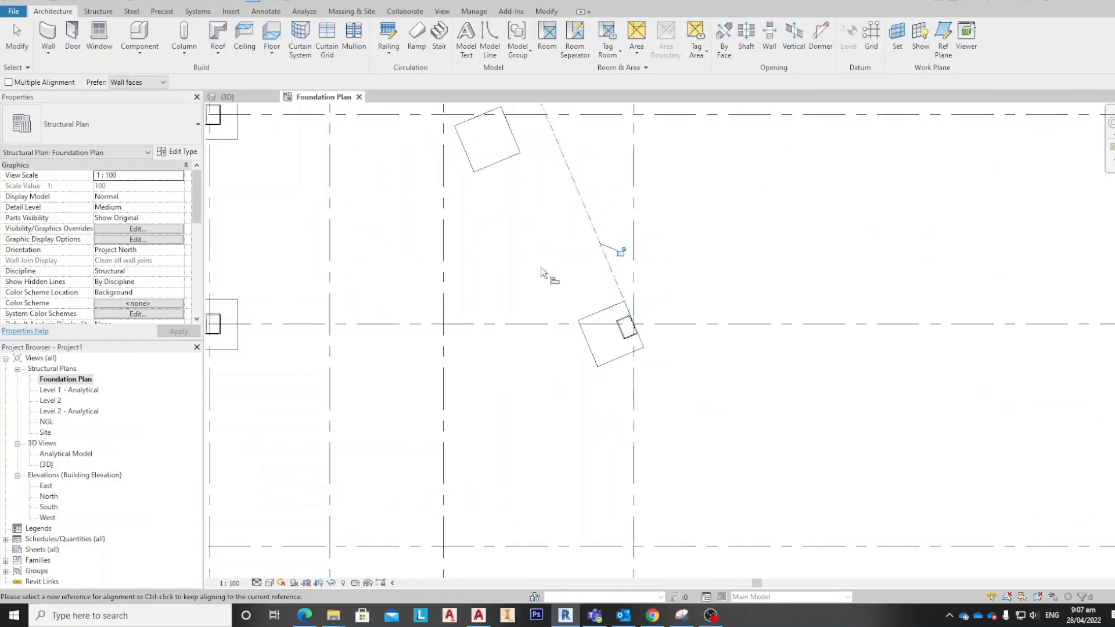
Step: Align the outer edges of the angled footings at grids 6, 5 and 4 with the sloping reference plane using multiple alignment
{"action": "key", "text": "ctrl"}
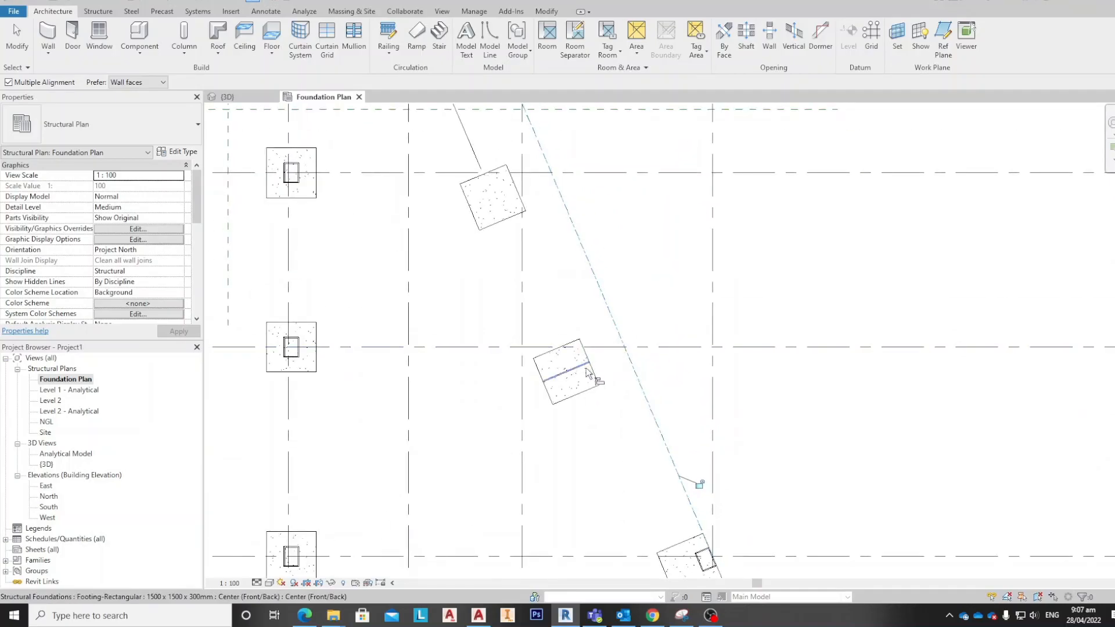
{"action": "key", "text": "Escape"}
{"action": "key", "text": "Escape"}
{"action": "middle_click_drag", "start_coordinate": [655, 390], "coordinate": [647, 381]}
{"action": "key", "text": "a"}
{"action": "key", "text": "l"}
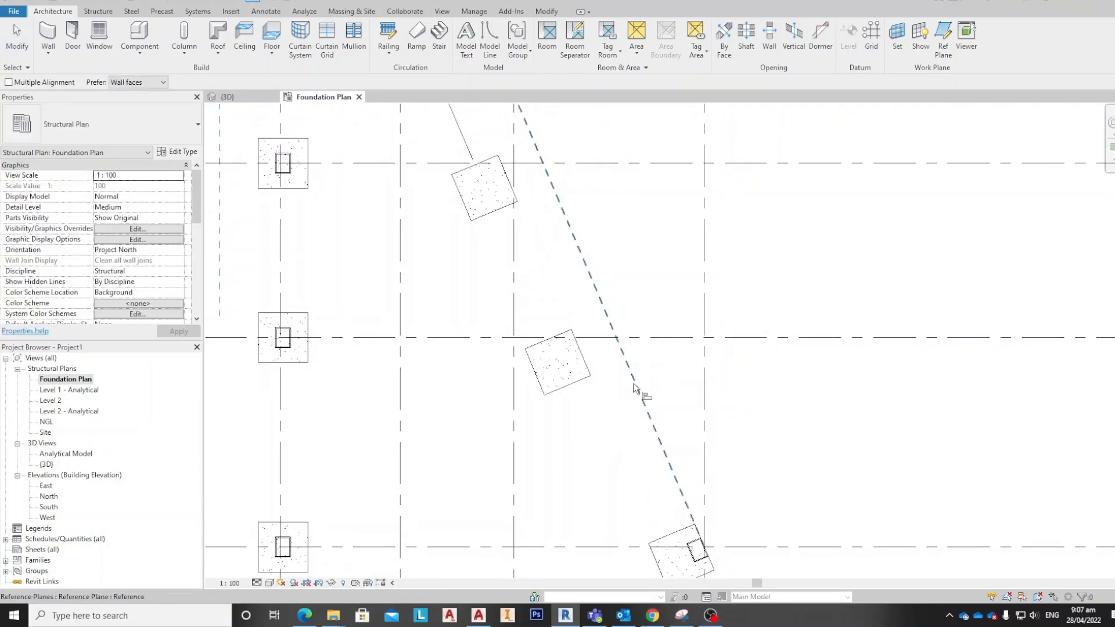
{"action": "left_click", "coordinate": [582, 352]}
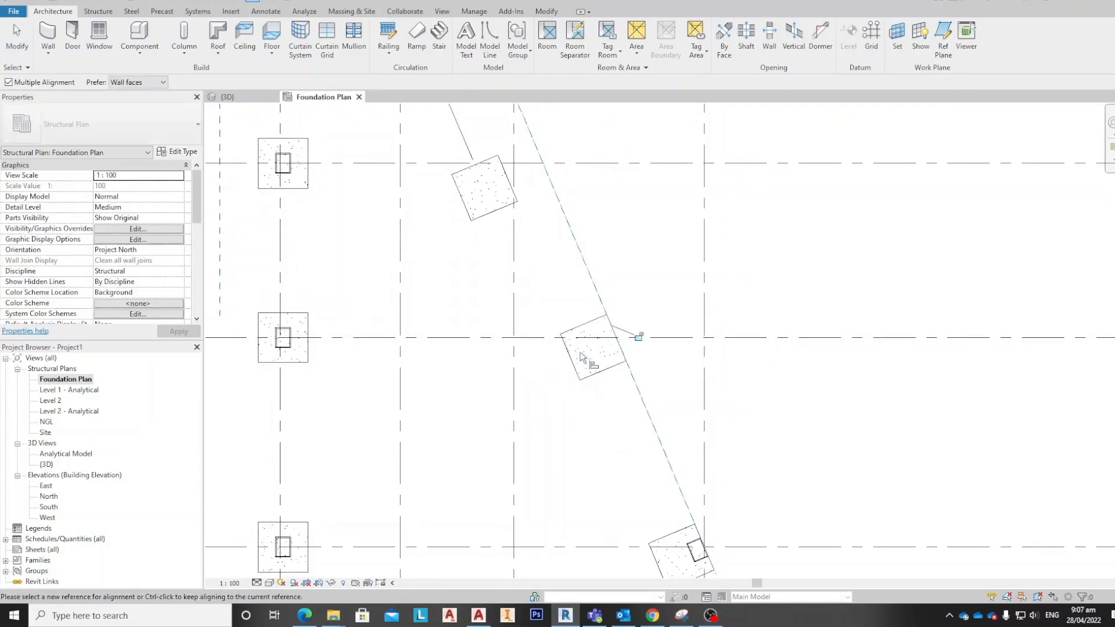
{"action": "left_click", "coordinate": [509, 174], "text": "ctrl"}
{"action": "middle_click_drag", "start_coordinate": [491, 202], "coordinate": [551, 421]}
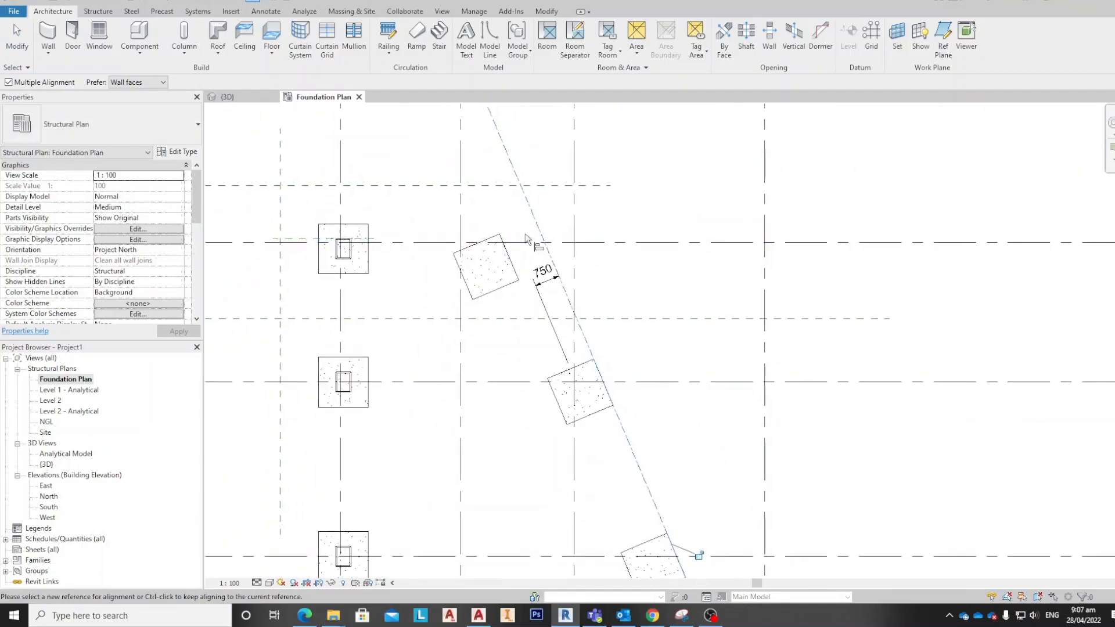
{"action": "left_click", "coordinate": [511, 259], "text": "ctrl"}
{"action": "scroll", "coordinate": [515, 273], "scroll_direction": "down", "scroll_amount": 2}
{"action": "middle_click_drag", "start_coordinate": [515, 275], "coordinate": [561, 324]}
{"action": "key", "text": "Escape"}
{"action": "key", "text": "Escape"}
Step: Copy the angled grid 4 footing to grid 3' where the sloping reference plane meets the vertical grid line
{"action": "left_click", "coordinate": [562, 337]}
{"action": "key", "text": "c"}
{"action": "key", "text": "o"}
{"action": "scroll", "coordinate": [561, 319], "scroll_direction": "up", "scroll_amount": 1}
{"action": "left_click", "coordinate": [558, 312]}
{"action": "scroll", "coordinate": [499, 152], "scroll_direction": "up", "scroll_amount": 1}
{"action": "middle_click_drag", "start_coordinate": [499, 152], "coordinate": [542, 275]}
{"action": "left_click", "coordinate": [533, 279]}
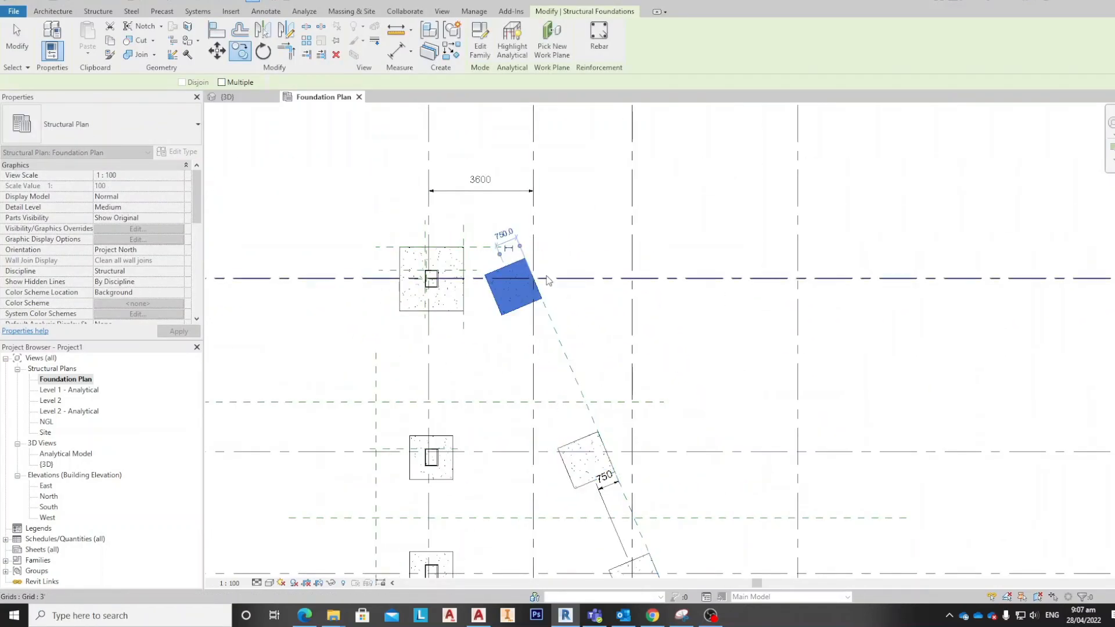
{"action": "key", "text": "Escape"}
{"action": "scroll", "coordinate": [611, 287], "scroll_direction": "down", "scroll_amount": 2}
{"action": "middle_click_drag", "start_coordinate": [611, 288], "coordinate": [683, 210]}
{"action": "scroll", "coordinate": [675, 208], "scroll_direction": "down", "scroll_amount": 1}
{"action": "scroll", "coordinate": [686, 232], "scroll_direction": "down", "scroll_amount": 3}
{"action": "left_click", "coordinate": [730, 327]}
{"action": "scroll", "coordinate": [658, 193], "scroll_direction": "up", "scroll_amount": 1}
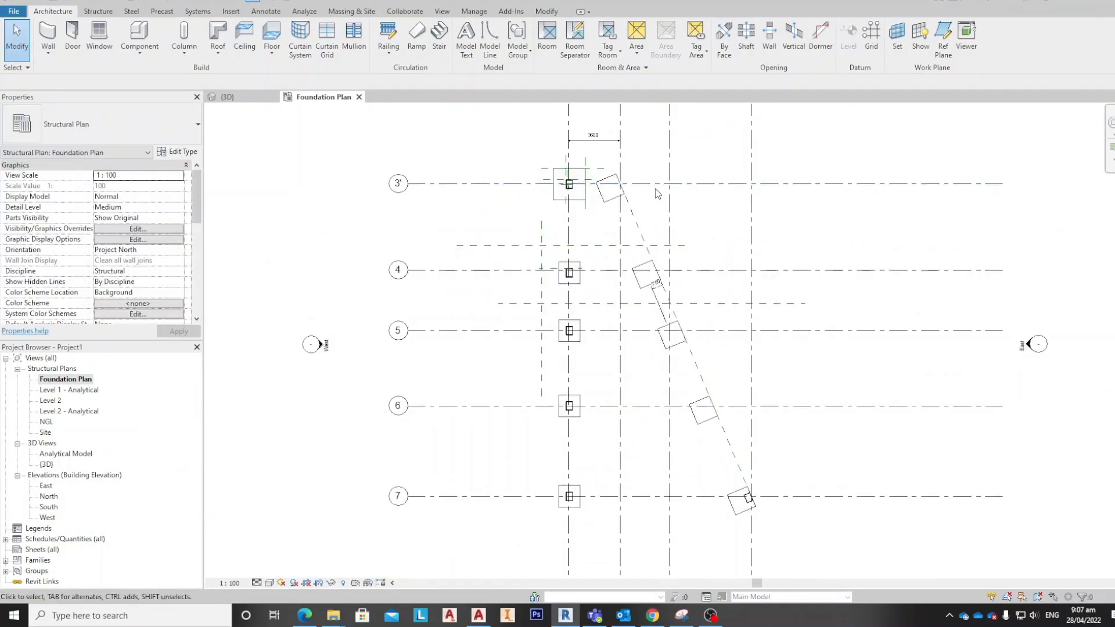
Step: Delete the aligned dimension between the angled footings at grids 4 and 5
{"action": "scroll", "coordinate": [679, 319], "scroll_direction": "down", "scroll_amount": 1}
{"action": "middle_click_drag", "start_coordinate": [679, 319], "coordinate": [656, 267]}
{"action": "middle_click_drag", "start_coordinate": [603, 235], "coordinate": [577, 273]}
{"action": "scroll", "coordinate": [620, 337], "scroll_direction": "up", "scroll_amount": 1}
{"action": "scroll", "coordinate": [598, 251], "scroll_direction": "up", "scroll_amount": 2}
{"action": "left_click", "coordinate": [606, 261]}
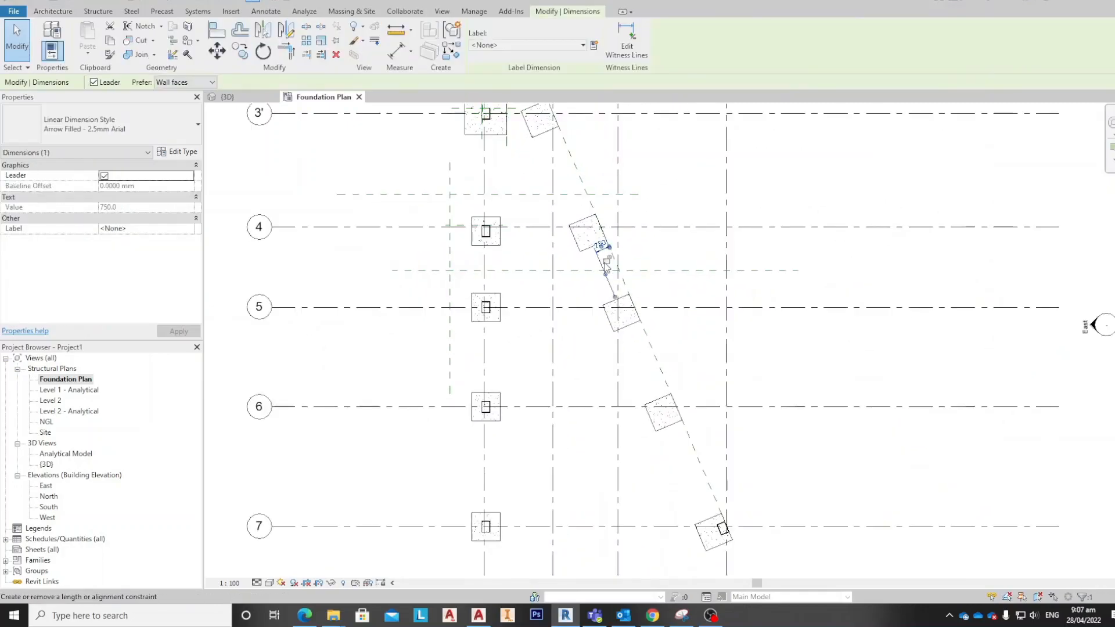
{"action": "key", "text": "Delete"}
Step: Examine the grid heads N to Q and the footings along grid N in the foundation plan
{"action": "scroll", "coordinate": [615, 293], "scroll_direction": "down", "scroll_amount": 2}
{"action": "middle_click_drag", "start_coordinate": [561, 329], "coordinate": [613, 413]}
{"action": "scroll", "coordinate": [591, 226], "scroll_direction": "up", "scroll_amount": 1}
{"action": "scroll", "coordinate": [597, 232], "scroll_direction": "down", "scroll_amount": 4}
{"action": "scroll", "coordinate": [600, 279], "scroll_direction": "up", "scroll_amount": 2}
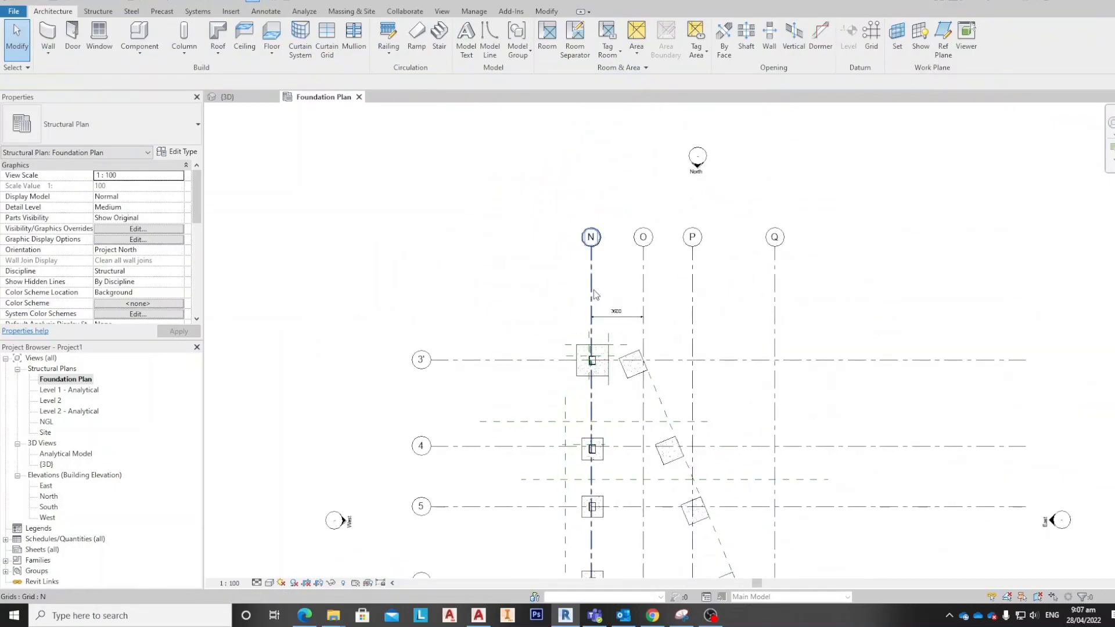
{"action": "middle_click_drag", "start_coordinate": [593, 294], "coordinate": [594, 250]}
{"action": "scroll", "coordinate": [593, 238], "scroll_direction": "up", "scroll_amount": 1}
{"action": "scroll", "coordinate": [586, 227], "scroll_direction": "up", "scroll_amount": 2}
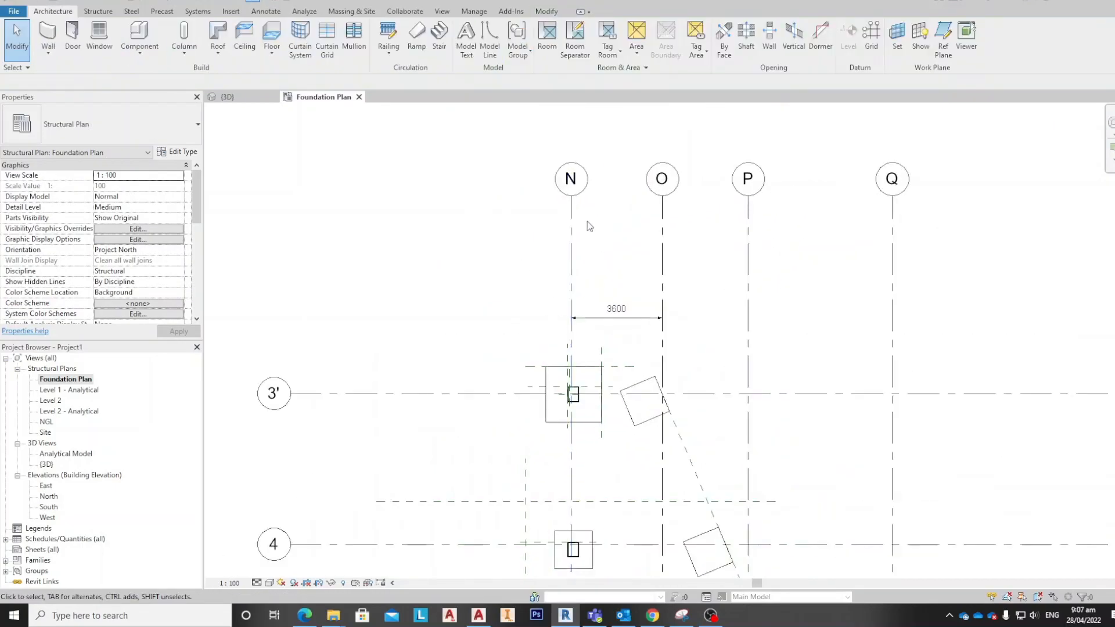
{"action": "scroll", "coordinate": [581, 249], "scroll_direction": "down", "scroll_amount": 2}
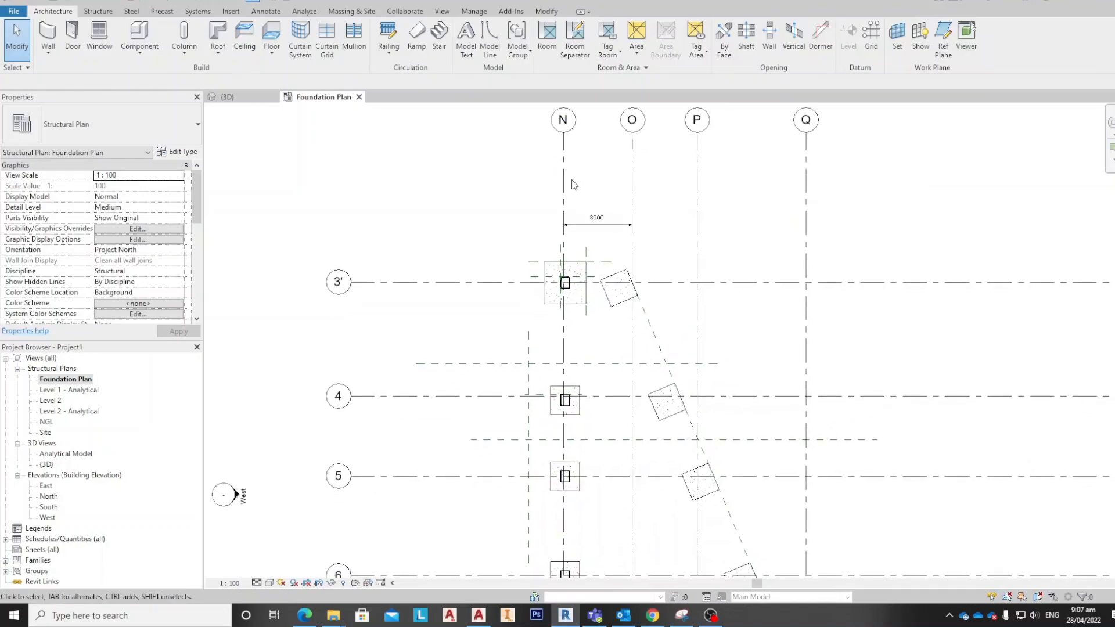
Step: Change the four grid N footings at grids 4, 5, 6 and 7 to the 3800 x 3800 x 500mm type
{"action": "middle_click_drag", "start_coordinate": [575, 250], "coordinate": [562, 187]}
{"action": "middle_click_drag", "start_coordinate": [559, 245], "coordinate": [633, 203]}
{"action": "scroll", "coordinate": [559, 199], "scroll_direction": "up", "scroll_amount": 3}
{"action": "scroll", "coordinate": [590, 242], "scroll_direction": "up", "scroll_amount": 2}
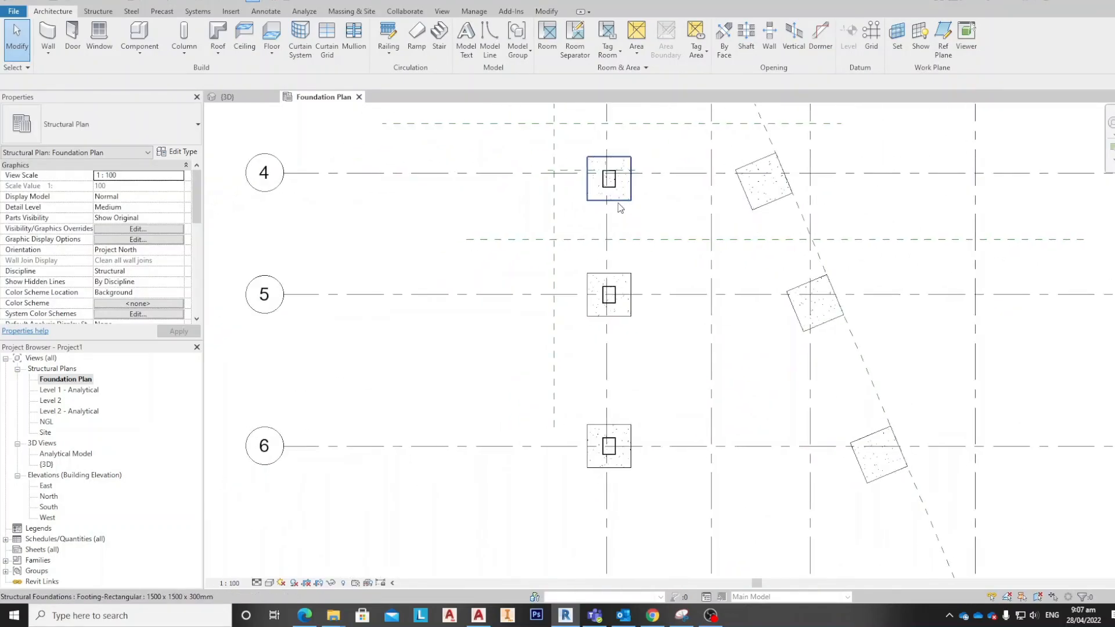
{"action": "left_click", "coordinate": [617, 201]}
{"action": "left_click", "coordinate": [627, 274], "text": "ctrl"}
{"action": "scroll", "coordinate": [642, 308], "scroll_direction": "down", "scroll_amount": 1}
{"action": "middle_click_drag", "start_coordinate": [643, 309], "coordinate": [625, 222]}
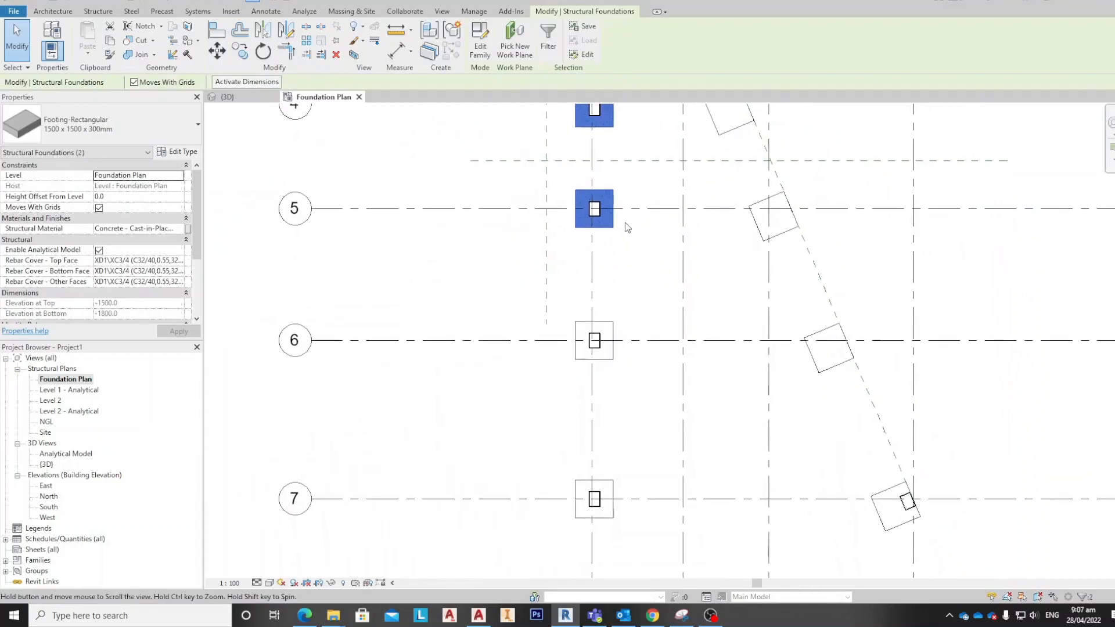
{"action": "left_click", "coordinate": [602, 326], "text": "ctrl"}
{"action": "middle_click_drag", "start_coordinate": [628, 403], "coordinate": [610, 229]}
{"action": "left_click", "coordinate": [583, 314], "text": "ctrl"}
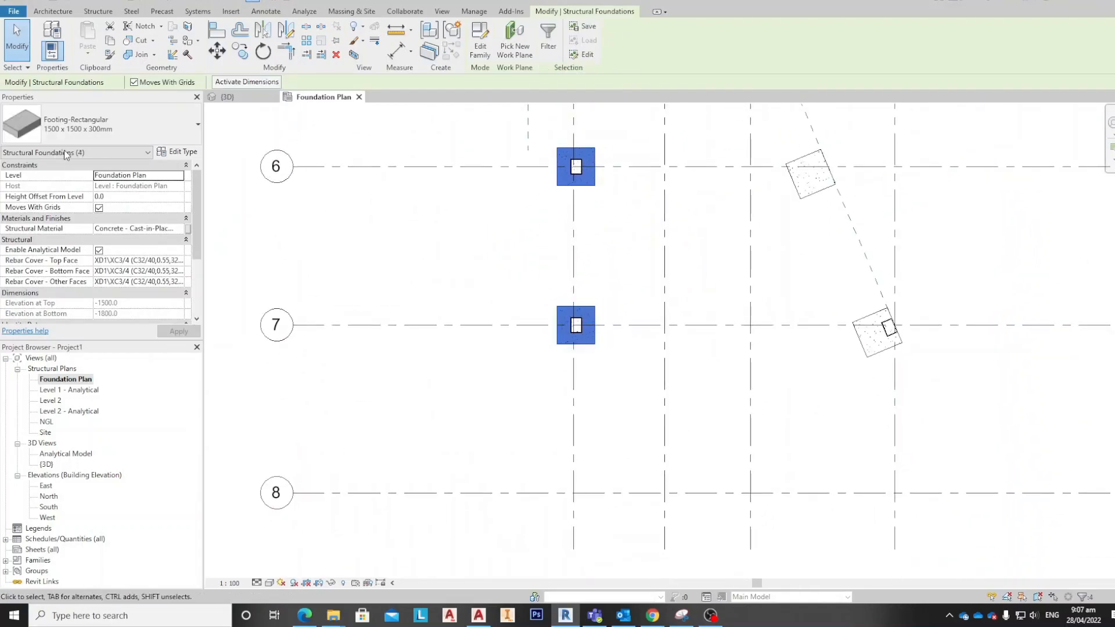
{"action": "left_click", "coordinate": [87, 120]}
{"action": "left_click", "coordinate": [76, 246]}
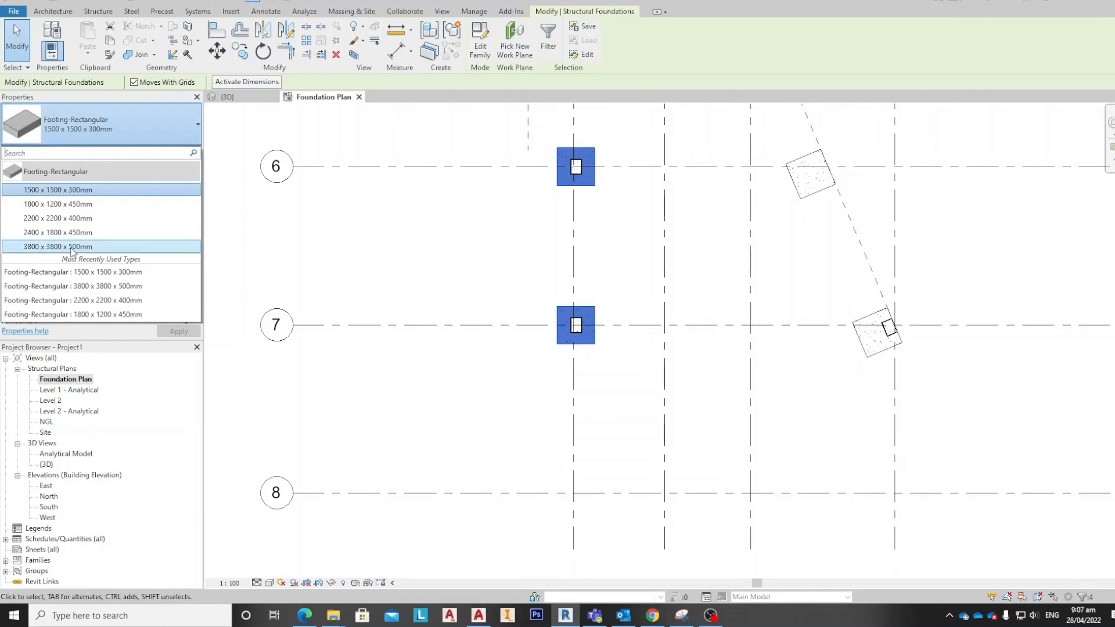
{"action": "scroll", "coordinate": [577, 322], "scroll_direction": "down", "scroll_amount": 3}
{"action": "middle_click_drag", "start_coordinate": [600, 315], "coordinate": [550, 443]}
{"action": "middle_click_drag", "start_coordinate": [560, 299], "coordinate": [560, 306]}
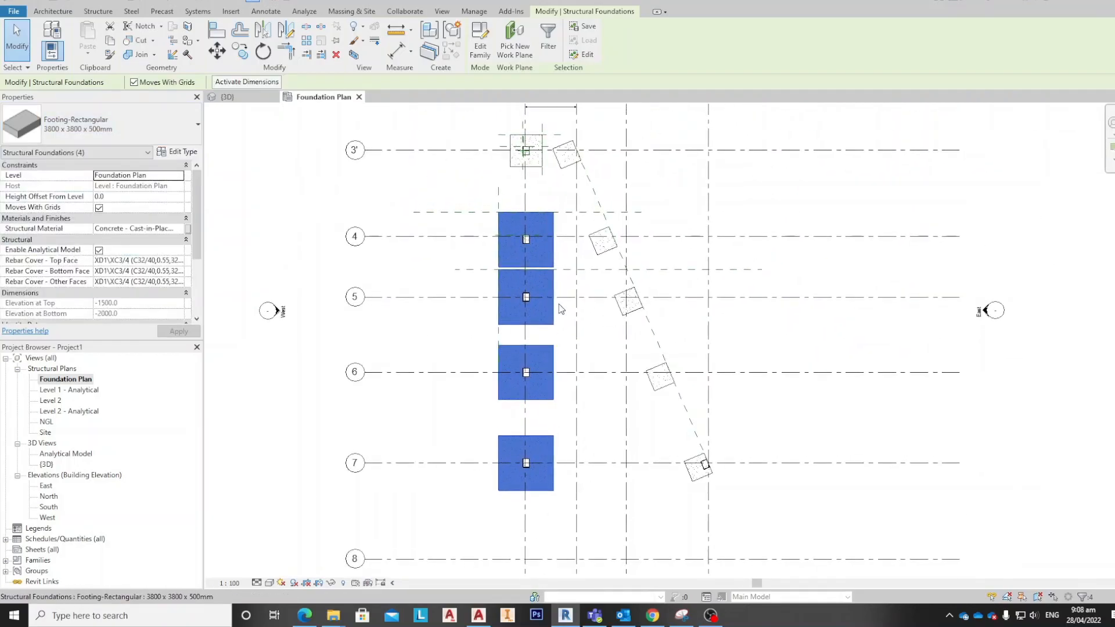
{"action": "scroll", "coordinate": [556, 247], "scroll_direction": "up", "scroll_amount": 1}
{"action": "left_click", "coordinate": [566, 194]}
Step: Examine the angled footings from grid 3' to grid 7 in relation to grid Q and the sloping reference plane
{"action": "scroll", "coordinate": [572, 174], "scroll_direction": "down", "scroll_amount": 2}
{"action": "scroll", "coordinate": [581, 166], "scroll_direction": "down", "scroll_amount": 2}
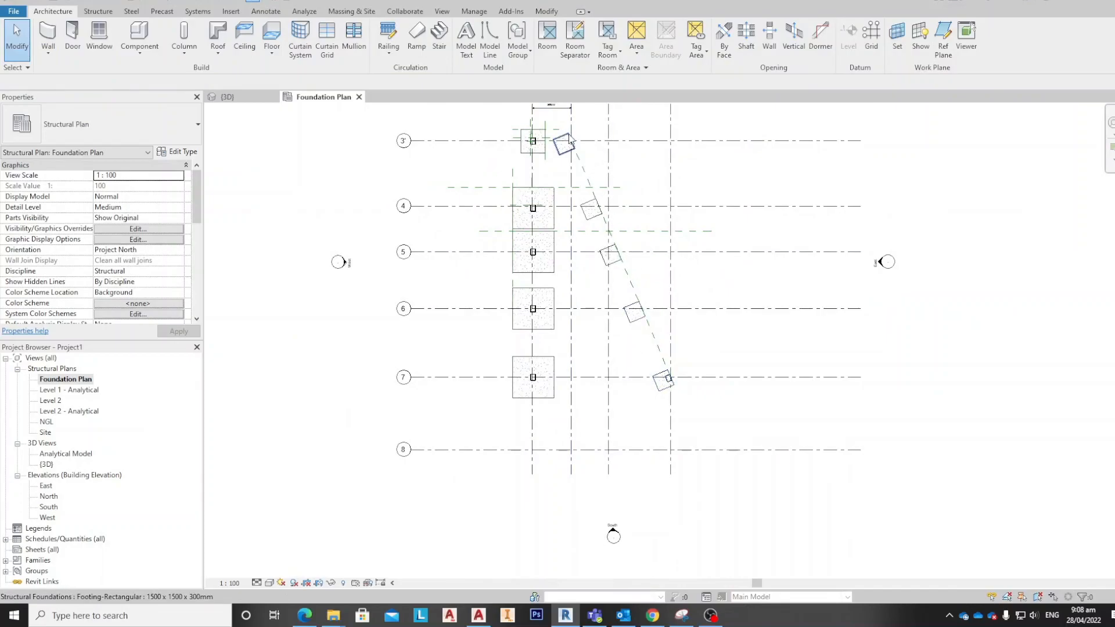
{"action": "middle_click_drag", "start_coordinate": [635, 336], "coordinate": [614, 372]}
{"action": "scroll", "coordinate": [652, 371], "scroll_direction": "up", "scroll_amount": 2}
{"action": "left_click", "coordinate": [658, 369]}
{"action": "key", "text": "Escape"}
{"action": "scroll", "coordinate": [613, 371], "scroll_direction": "down", "scroll_amount": 1}
{"action": "scroll", "coordinate": [603, 329], "scroll_direction": "down", "scroll_amount": 2}
{"action": "middle_click_drag", "start_coordinate": [603, 330], "coordinate": [596, 331]}
{"action": "scroll", "coordinate": [596, 314], "scroll_direction": "up", "scroll_amount": 1}
{"action": "mouse_move", "coordinate": [638, 301]}
{"action": "middle_mouse_down"}
{"action": "mouse_move", "coordinate": [608, 304]}
{"action": "mouse_move", "coordinate": [584, 265]}
{"action": "mouse_move", "coordinate": [595, 281]}
{"action": "mouse_move", "coordinate": [736, 337]}
{"action": "mouse_move", "coordinate": [672, 345]}
{"action": "mouse_move", "coordinate": [688, 346]}
{"action": "middle_mouse_up"}
{"action": "scroll", "coordinate": [600, 379], "scroll_direction": "up", "scroll_amount": 1}
{"action": "scroll", "coordinate": [705, 366], "scroll_direction": "down", "scroll_amount": 1}
{"action": "scroll", "coordinate": [695, 343], "scroll_direction": "down", "scroll_amount": 1}
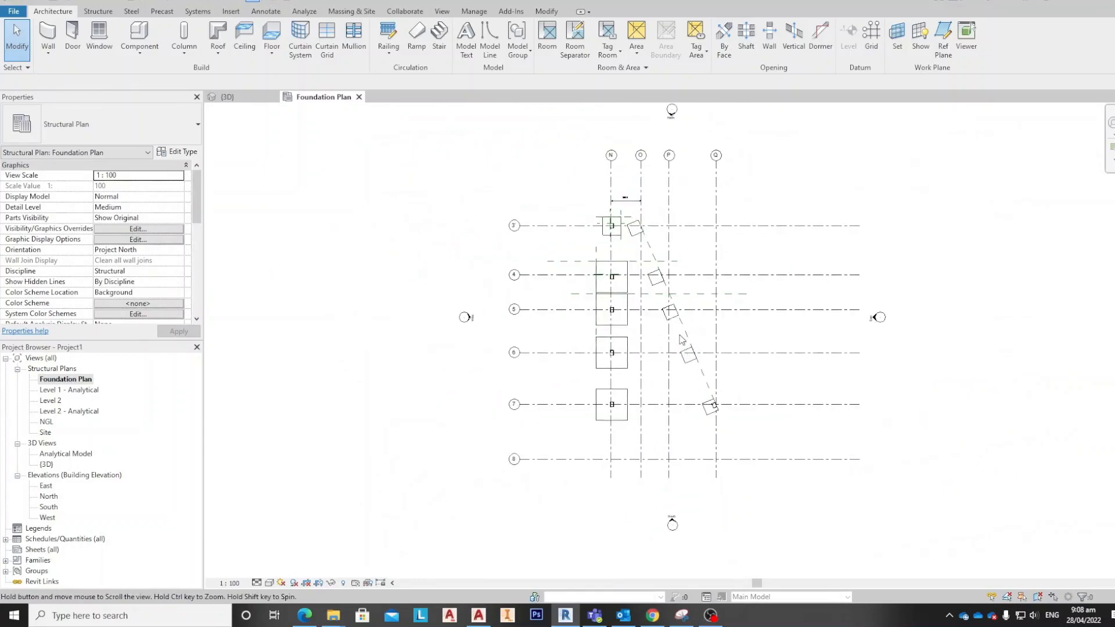
{"action": "scroll", "coordinate": [714, 147], "scroll_direction": "up", "scroll_amount": 2}
{"action": "left_click", "coordinate": [720, 174]}
{"action": "scroll", "coordinate": [692, 230], "scroll_direction": "down", "scroll_amount": 1}
{"action": "middle_click_drag", "start_coordinate": [629, 324], "coordinate": [630, 240]}
{"action": "scroll", "coordinate": [662, 331], "scroll_direction": "up", "scroll_amount": 3}
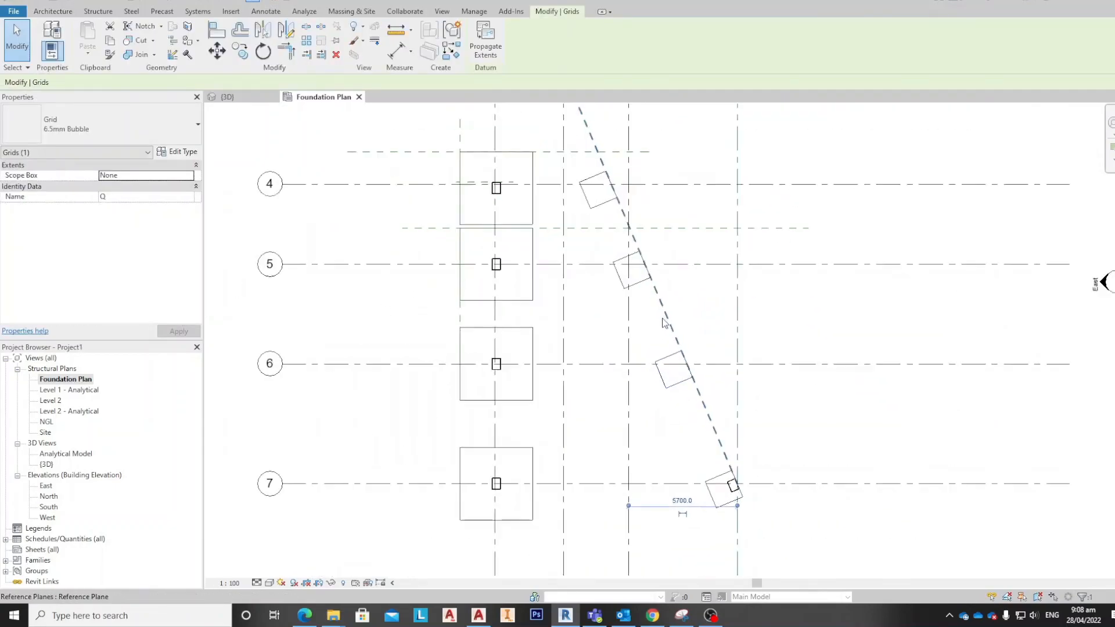
{"action": "left_click", "coordinate": [644, 287]}
{"action": "left_click", "coordinate": [578, 143]}
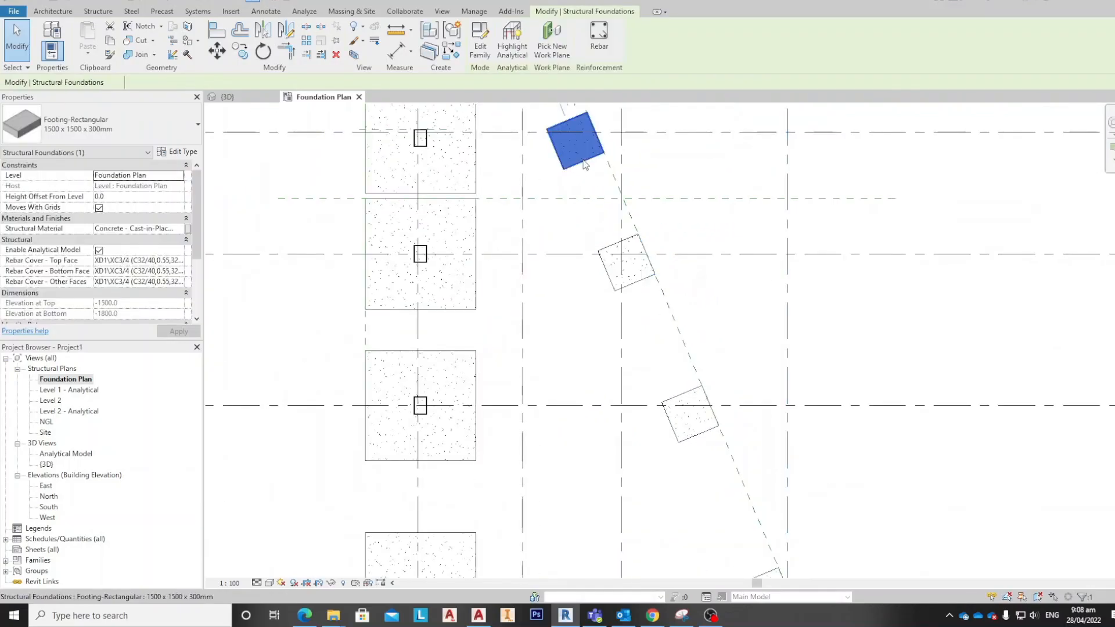
{"action": "scroll", "coordinate": [620, 242], "scroll_direction": "down", "scroll_amount": 1}
{"action": "middle_click_drag", "start_coordinate": [619, 242], "coordinate": [610, 151]}
{"action": "left_click", "coordinate": [573, 181]}
Step: Place unrotated 1500 x 1500 x 300mm footings on grid P at grids 7 and 6, created similar to the angled grid 7 footing
{"action": "scroll", "coordinate": [667, 310], "scroll_direction": "down", "scroll_amount": 1}
{"action": "middle_click_drag", "start_coordinate": [644, 296], "coordinate": [682, 256]}
{"action": "left_click", "coordinate": [699, 332]}
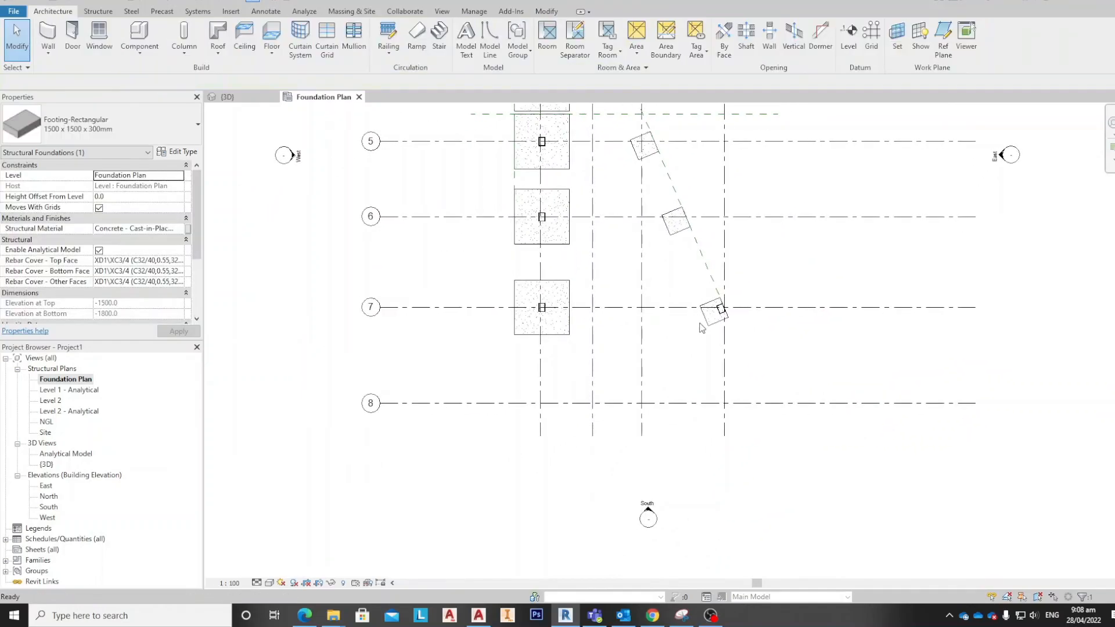
{"action": "left_click", "coordinate": [708, 317]}
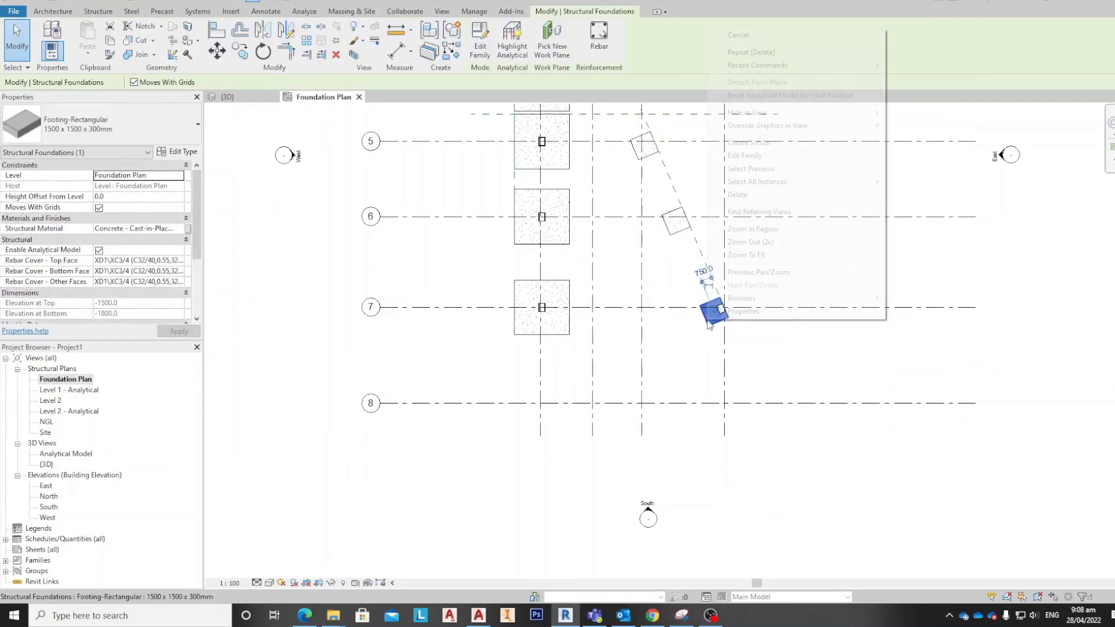
{"action": "right_click", "coordinate": [706, 321]}
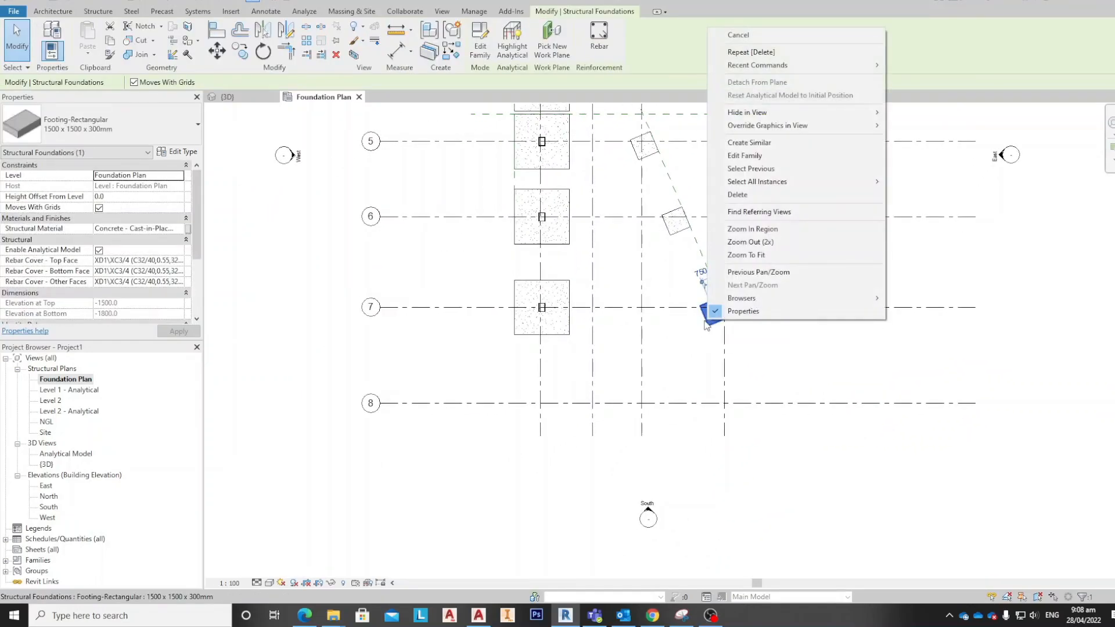
{"action": "left_click", "coordinate": [786, 143]}
{"action": "scroll", "coordinate": [633, 313], "scroll_direction": "up", "scroll_amount": 2}
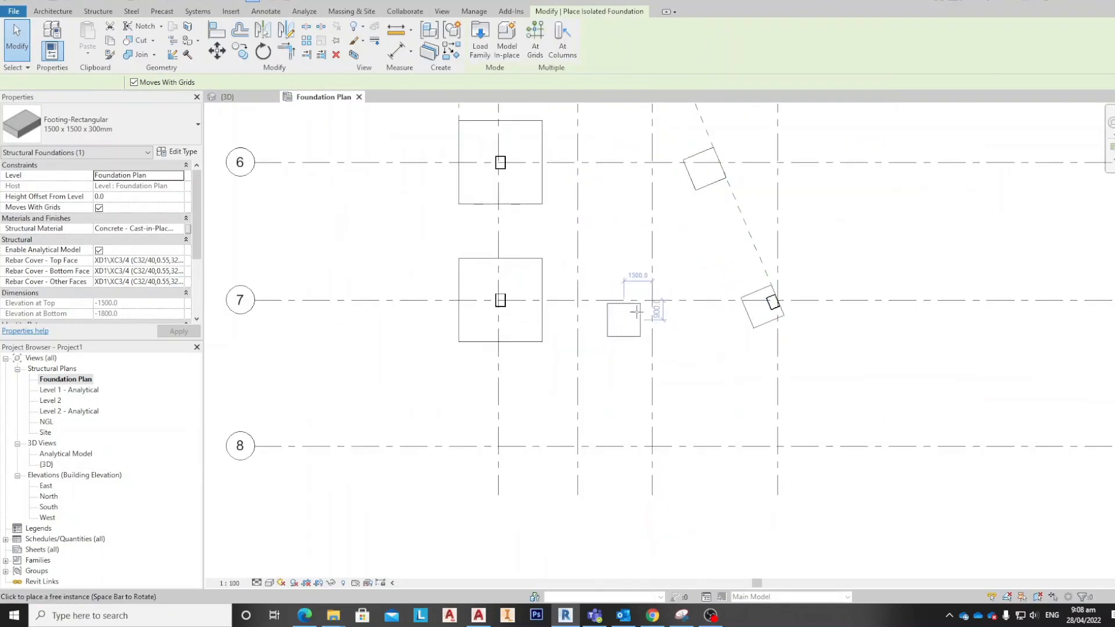
{"action": "left_click", "coordinate": [652, 300]}
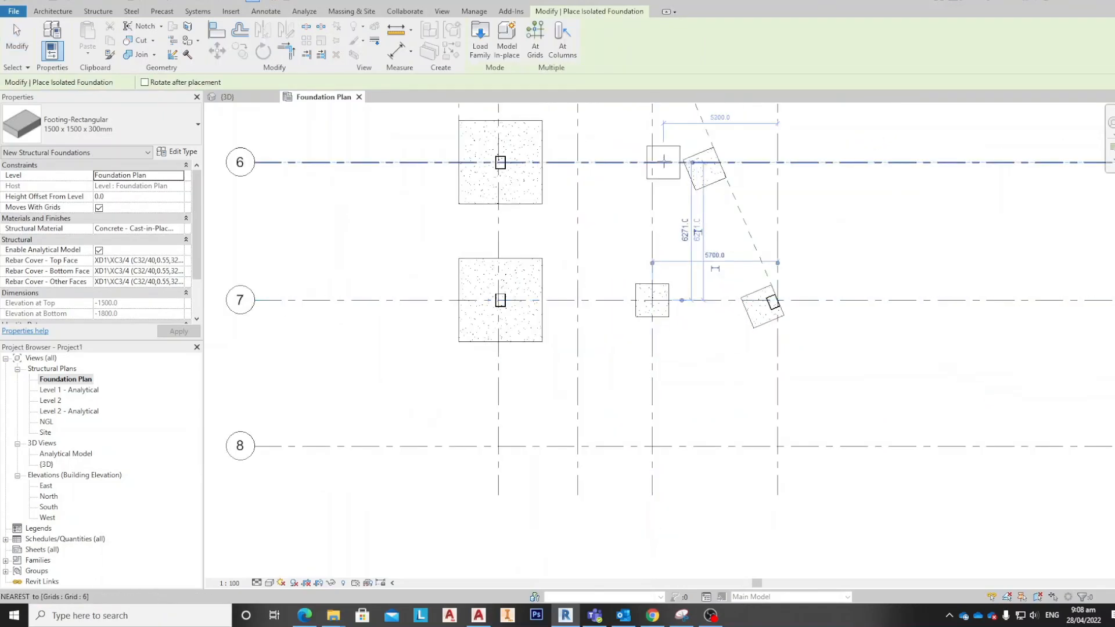
{"action": "middle_click_drag", "start_coordinate": [645, 165], "coordinate": [650, 395]}
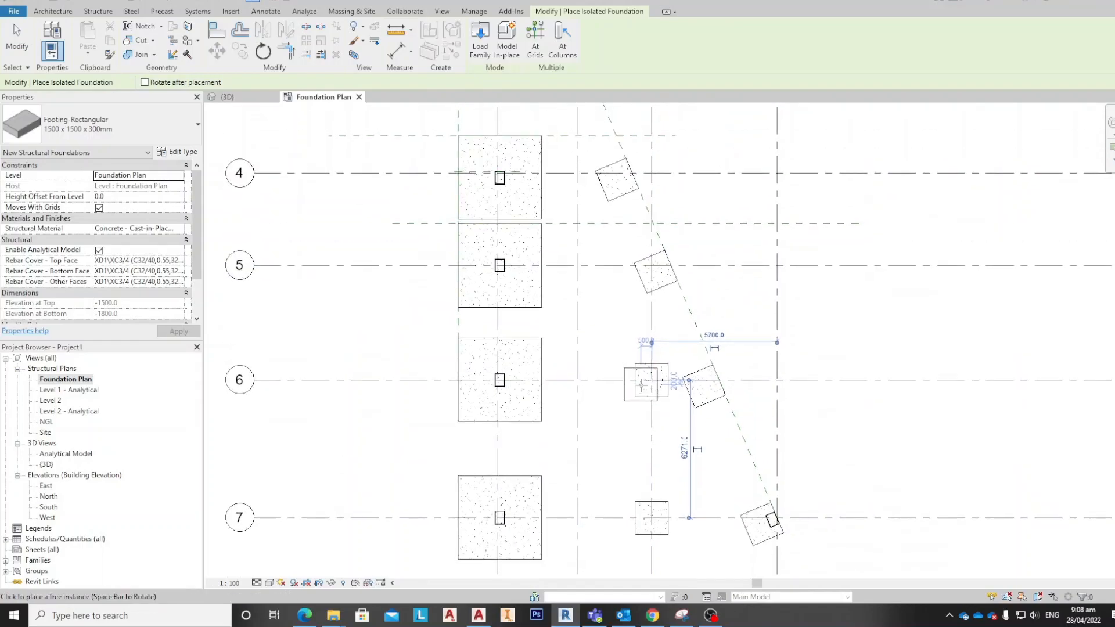
{"action": "middle_click_drag", "start_coordinate": [659, 326], "coordinate": [577, 164]}
{"action": "middle_click_drag", "start_coordinate": [775, 324], "coordinate": [795, 403]}
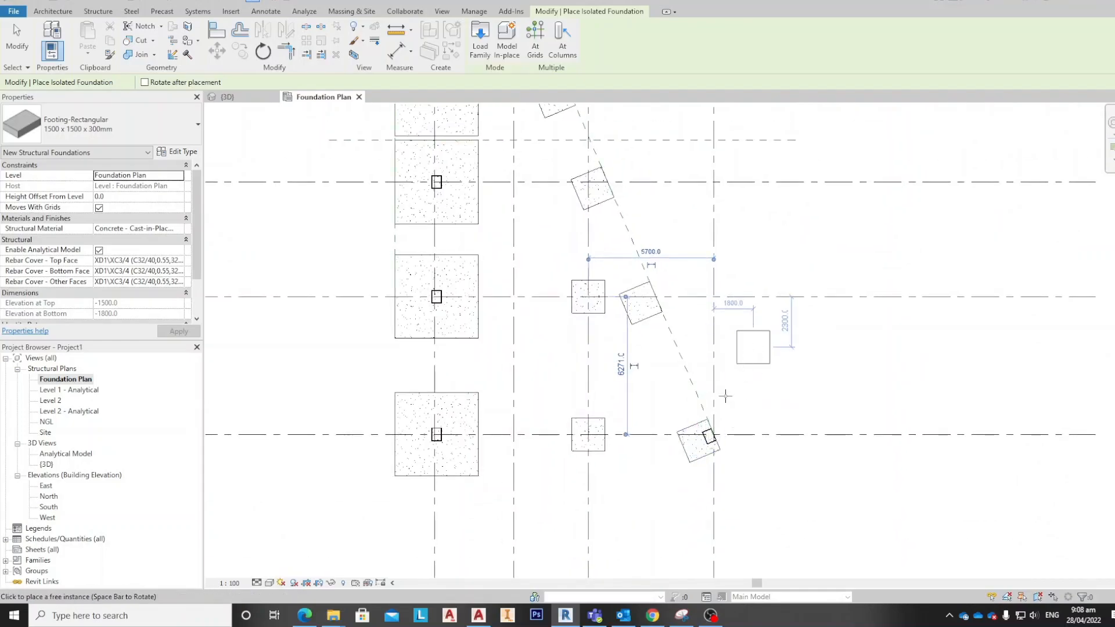
{"action": "key", "text": "Escape"}
Step: Copy the rotated column at grid 7 to the angled footing at grid 6, where the sloping reference plane meets the grid
{"action": "left_click", "coordinate": [709, 437]}
{"action": "scroll", "coordinate": [711, 438], "scroll_direction": "up", "scroll_amount": 3}
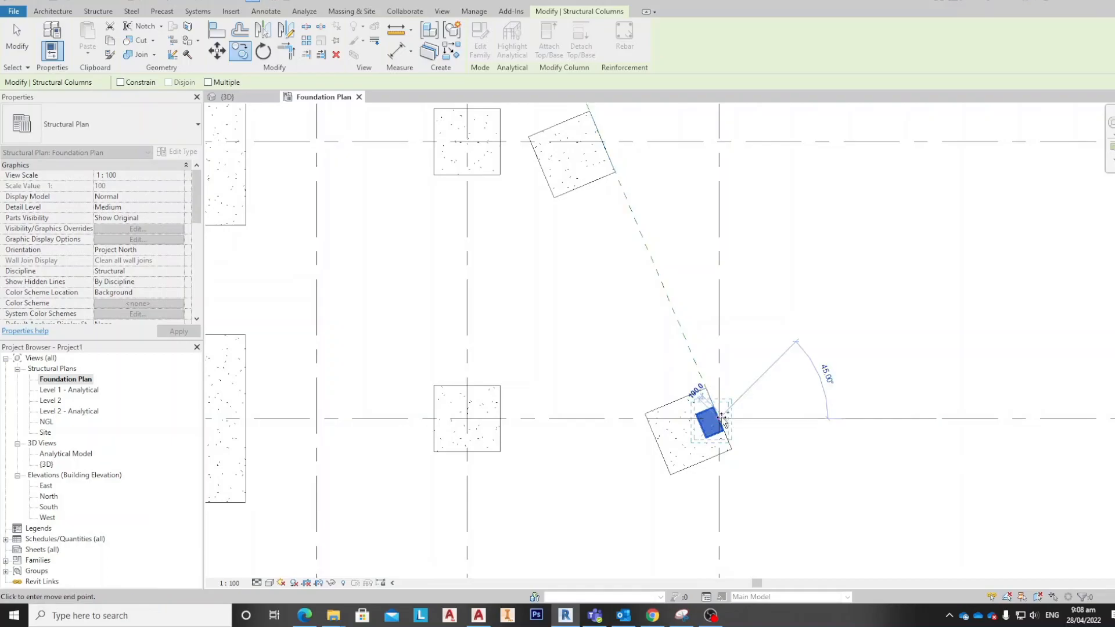
{"action": "middle_click_drag", "start_coordinate": [723, 420], "coordinate": [742, 517]}
{"action": "left_click", "coordinate": [621, 239]}
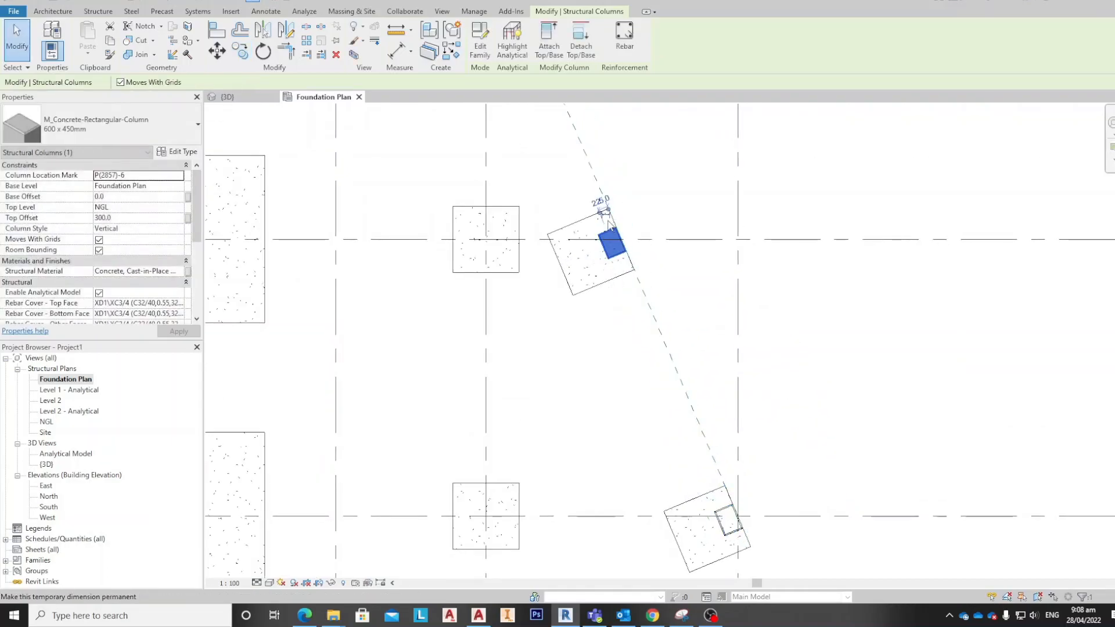
Step: Copy the rotated grid 6 column to the angled footings at grids 5, 4 and 3' using multiple copy
{"action": "scroll", "coordinate": [622, 244], "scroll_direction": "down", "scroll_amount": 2}
{"action": "middle_click_drag", "start_coordinate": [624, 244], "coordinate": [699, 306]}
{"action": "key", "text": "m"}
{"action": "key", "text": "v"}
{"action": "scroll", "coordinate": [700, 306], "scroll_direction": "up", "scroll_amount": 2}
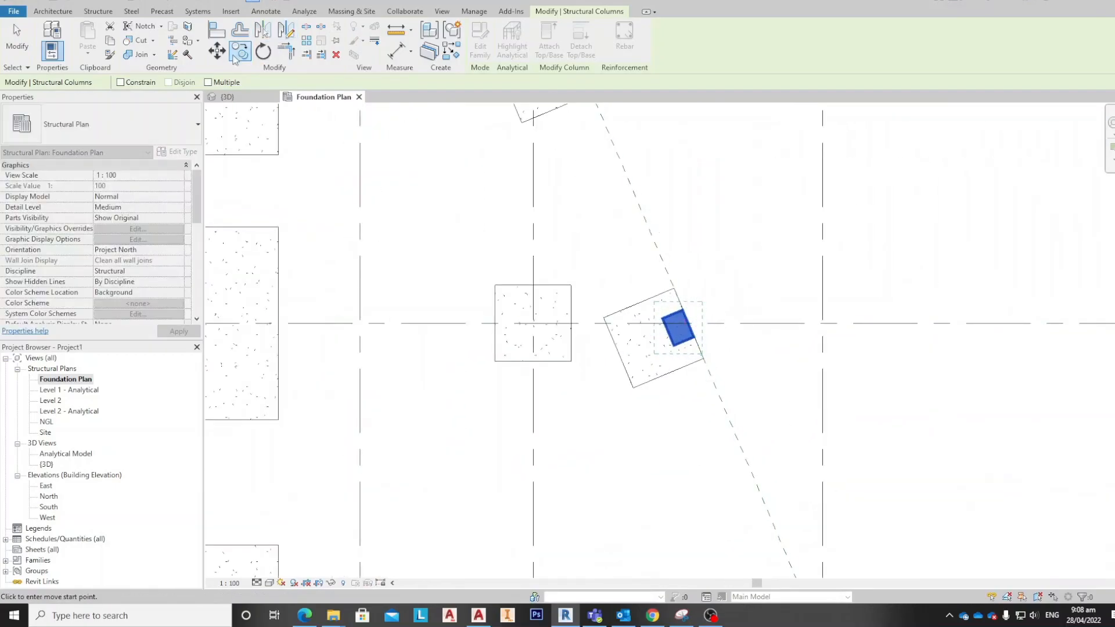
{"action": "left_click", "coordinate": [211, 82]}
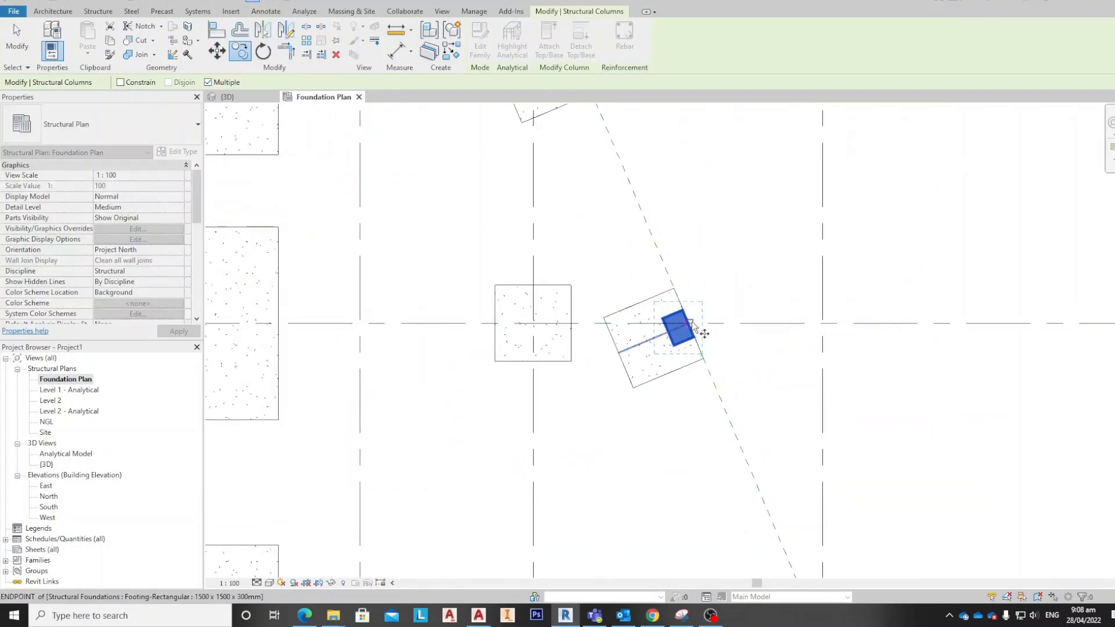
{"action": "scroll", "coordinate": [583, 271], "scroll_direction": "down", "scroll_amount": 2}
{"action": "middle_click_drag", "start_coordinate": [583, 272], "coordinate": [618, 372]}
{"action": "scroll", "coordinate": [611, 244], "scroll_direction": "up", "scroll_amount": 1}
{"action": "left_click", "coordinate": [615, 205]}
{"action": "middle_click_drag", "start_coordinate": [618, 224], "coordinate": [679, 413]}
{"action": "left_click", "coordinate": [599, 211]}
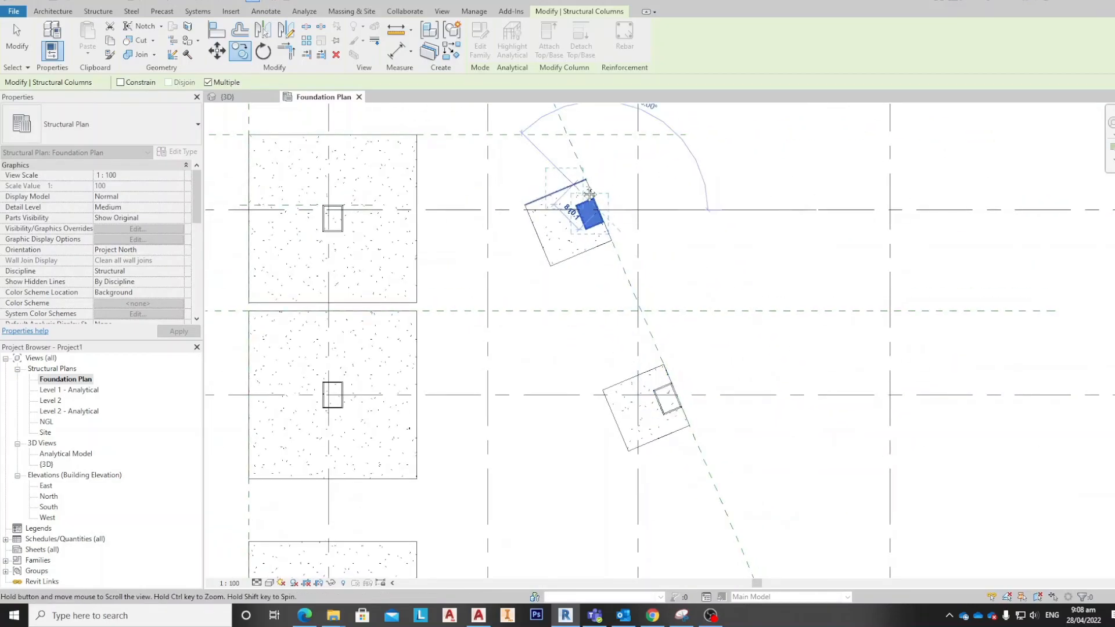
{"action": "middle_click_drag", "start_coordinate": [583, 174], "coordinate": [659, 344]}
{"action": "middle_click_drag", "start_coordinate": [604, 212], "coordinate": [618, 291]}
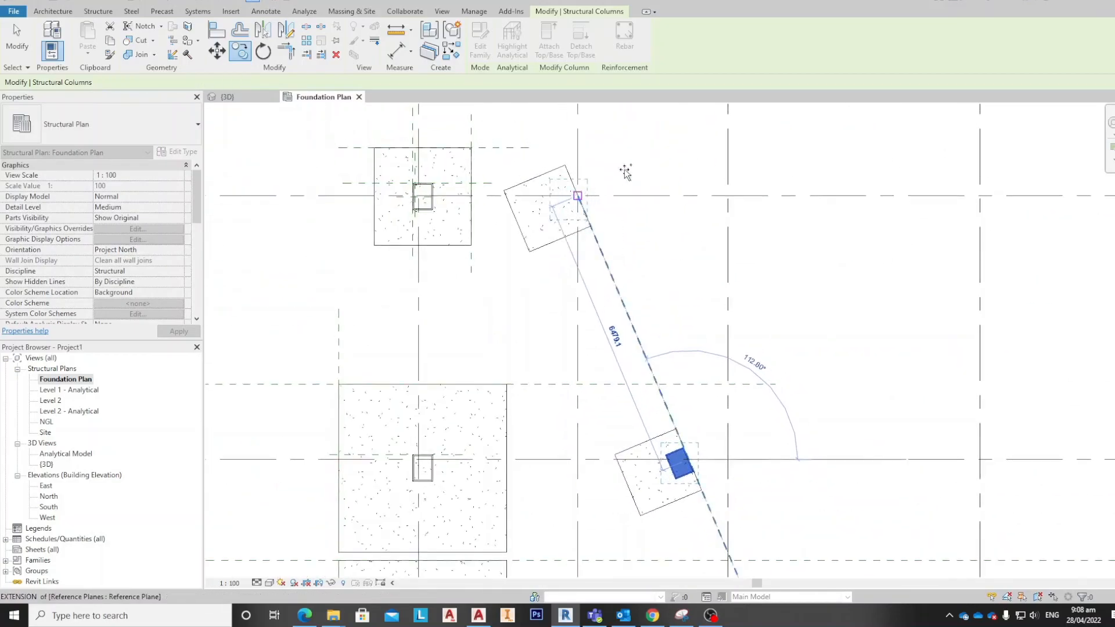
{"action": "left_click", "coordinate": [578, 196]}
{"action": "scroll", "coordinate": [633, 202], "scroll_direction": "down", "scroll_amount": 2}
{"action": "middle_click_drag", "start_coordinate": [685, 263], "coordinate": [676, 259]}
{"action": "key", "text": "Escape"}
{"action": "key", "text": "Escape"}
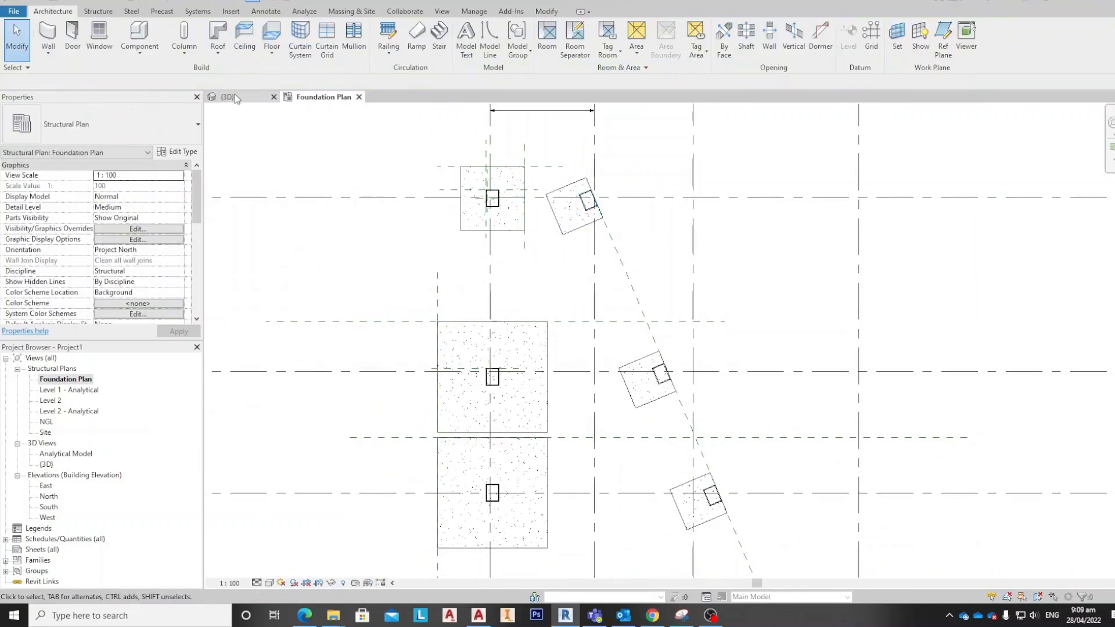
Step: Inspect the angled row's columns and the footings on grids N and P in the 3D view
{"action": "left_click", "coordinate": [235, 98]}
{"action": "middle_click_drag", "start_coordinate": [552, 451], "coordinate": [530, 426], "text": "shift"}
{"action": "scroll", "coordinate": [517, 401], "scroll_direction": "up", "scroll_amount": 6}
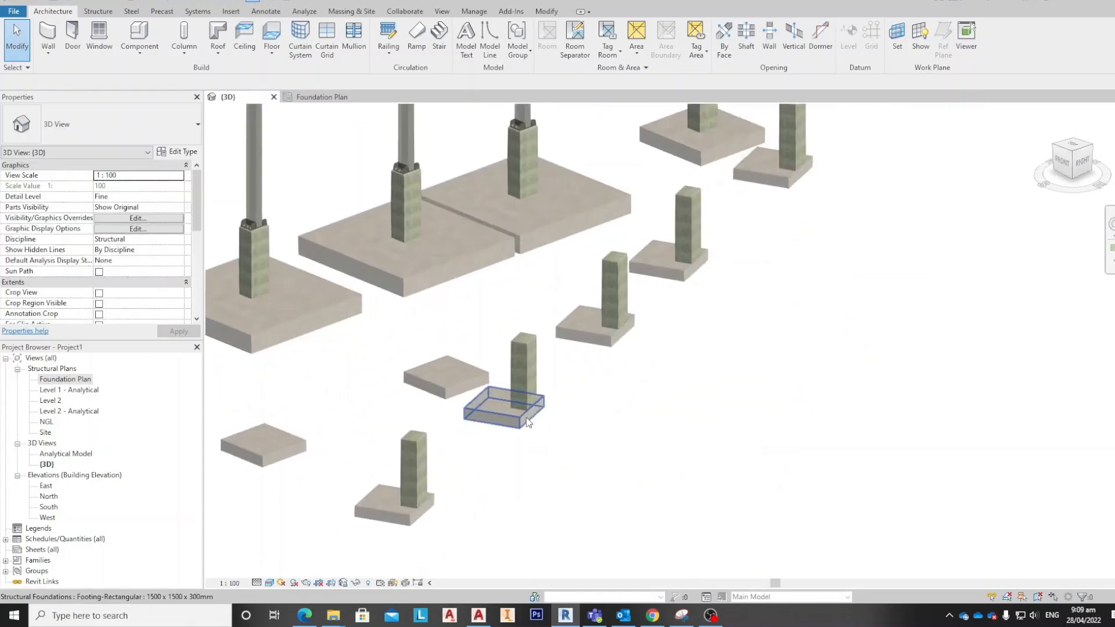
{"action": "scroll", "coordinate": [520, 406], "scroll_direction": "down", "scroll_amount": 4}
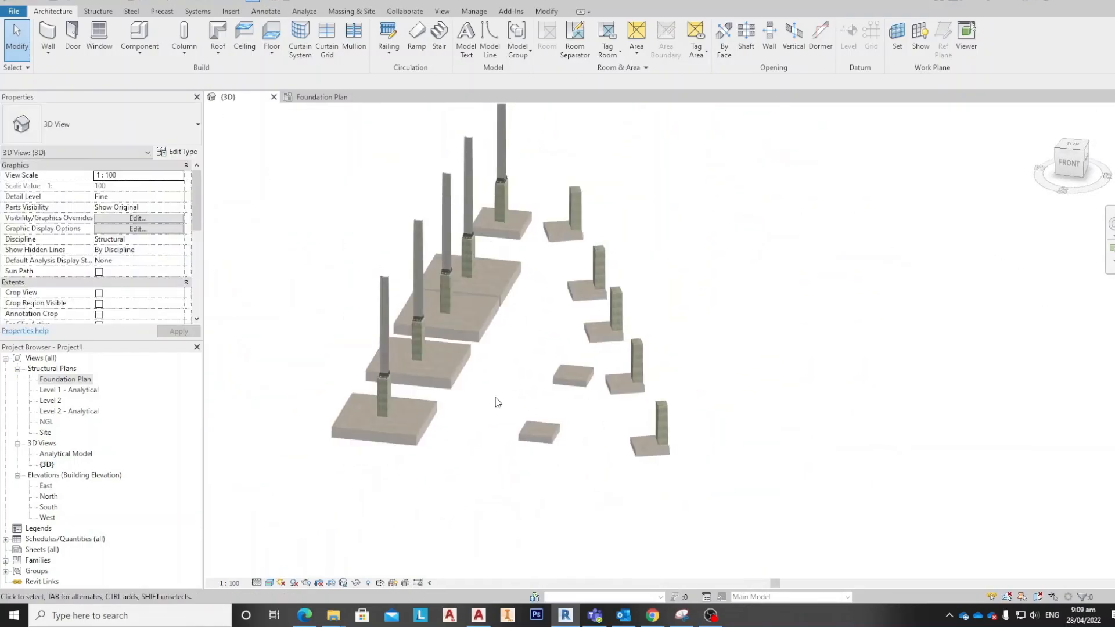
{"action": "scroll", "coordinate": [498, 403], "scroll_direction": "up", "scroll_amount": 8}
{"action": "scroll", "coordinate": [388, 329], "scroll_direction": "down", "scroll_amount": 5}
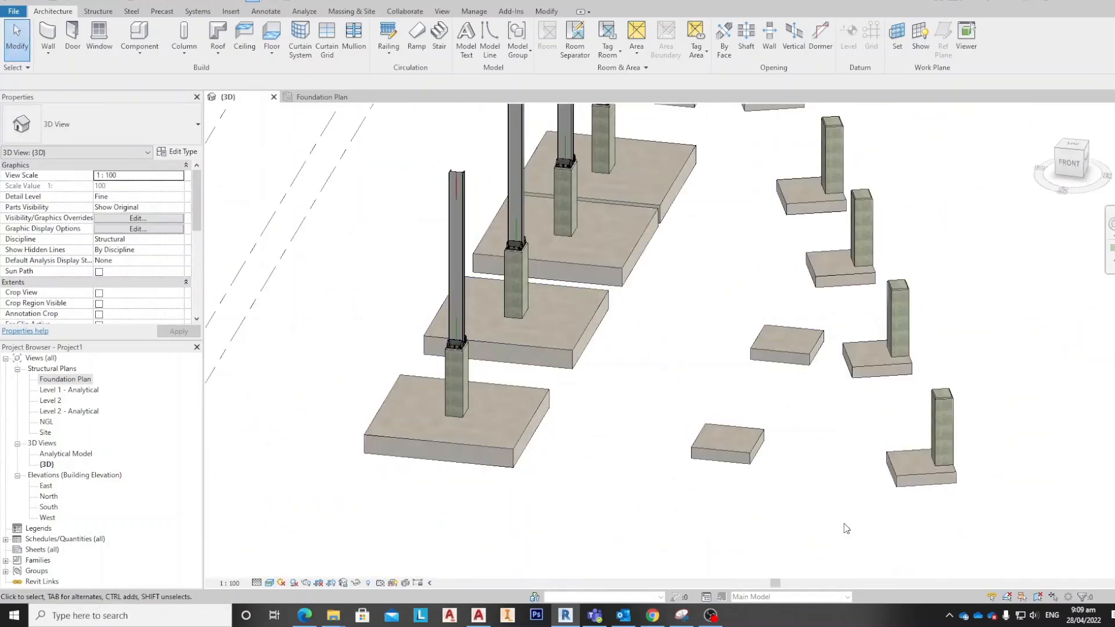
Step: Place a 600 x 450mm concrete column on the grid P footing at grid 7, similar to the angled column, with its height to NGL
{"action": "left_click", "coordinate": [324, 101]}
{"action": "middle_click_drag", "start_coordinate": [629, 319], "coordinate": [560, 209]}
{"action": "scroll", "coordinate": [575, 273], "scroll_direction": "down", "scroll_amount": 1}
{"action": "middle_click_drag", "start_coordinate": [649, 494], "coordinate": [639, 251]}
{"action": "scroll", "coordinate": [633, 304], "scroll_direction": "up", "scroll_amount": 1}
{"action": "left_click", "coordinate": [633, 304]}
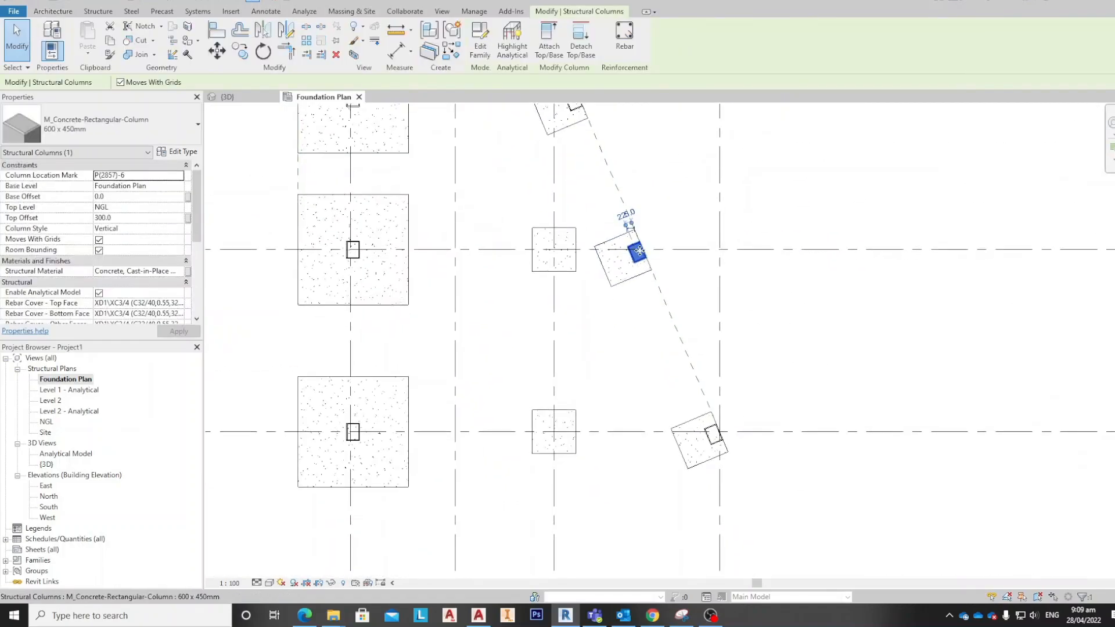
{"action": "right_click", "coordinate": [642, 251]}
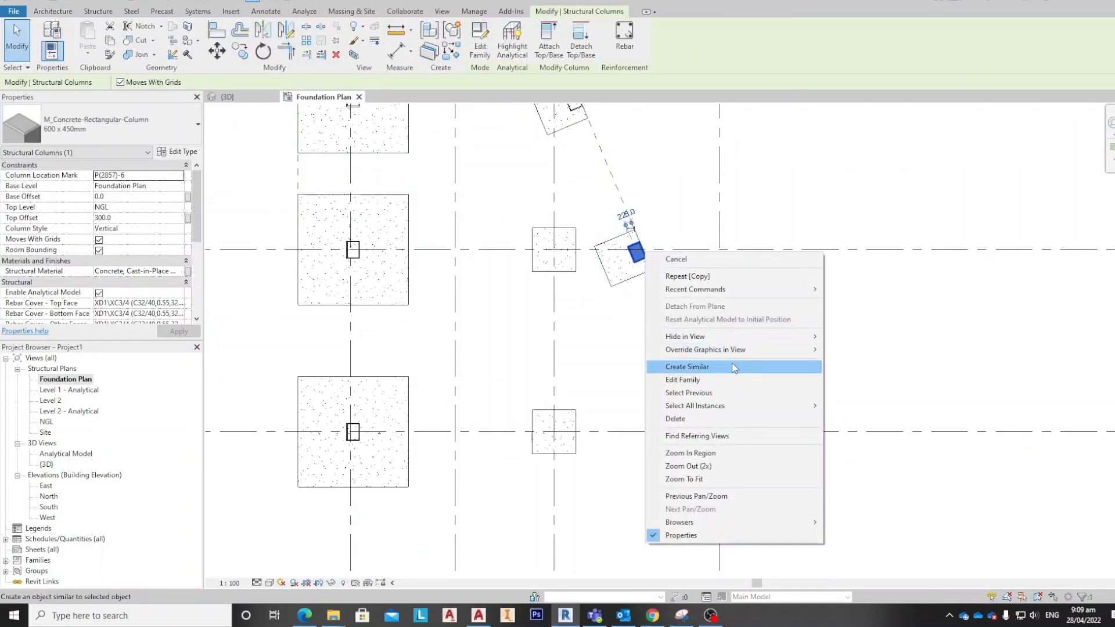
{"action": "left_click", "coordinate": [736, 368]}
{"action": "scroll", "coordinate": [523, 444], "scroll_direction": "up", "scroll_amount": 2}
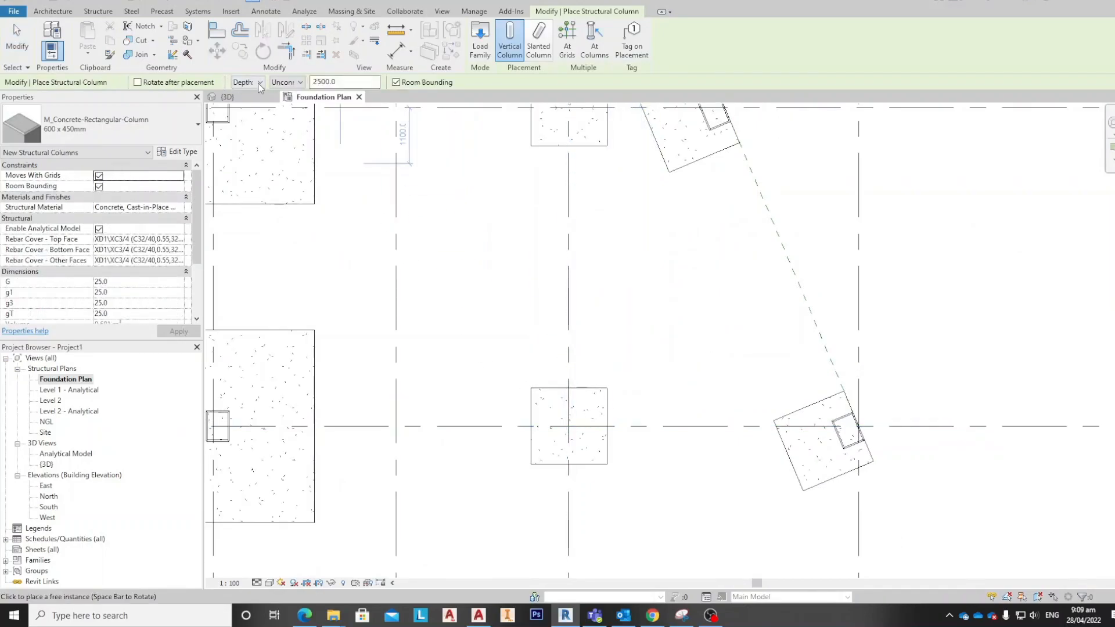
{"action": "left_click", "coordinate": [296, 82]}
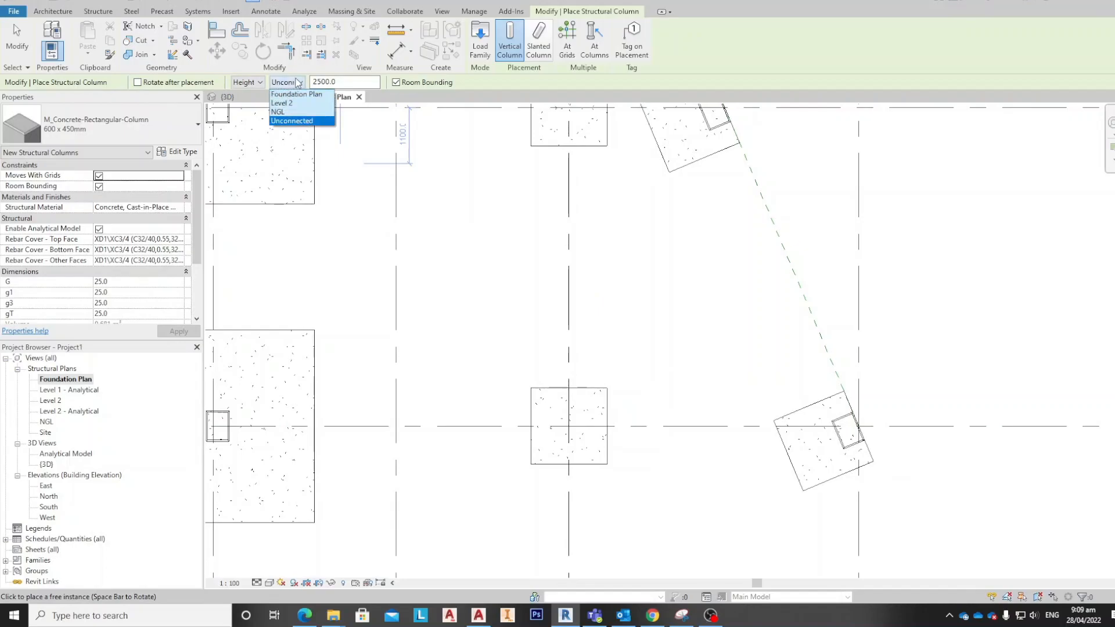
{"action": "left_click", "coordinate": [292, 112]}
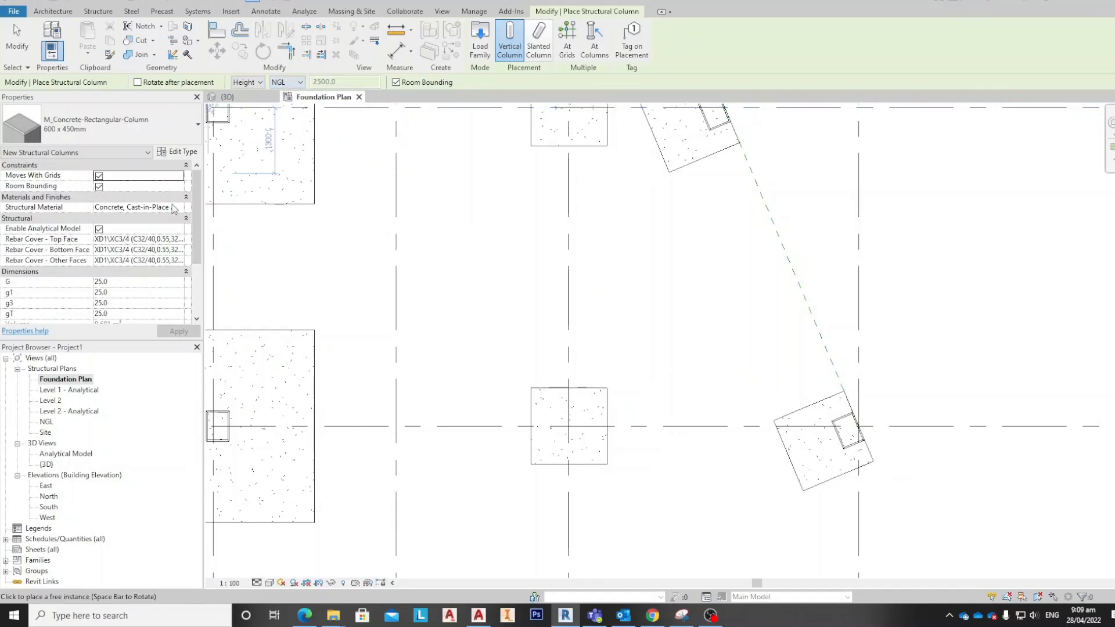
{"action": "left_click", "coordinate": [568, 428]}
Step: Place a matching concrete column on the grid P footing at grid 6 and end column placement
{"action": "mouse_move", "coordinate": [574, 441]}
{"action": "middle_mouse_down"}
{"action": "mouse_move", "coordinate": [582, 381]}
{"action": "mouse_move", "coordinate": [583, 434]}
{"action": "middle_mouse_up"}
{"action": "scroll", "coordinate": [591, 393], "scroll_direction": "down", "scroll_amount": 2}
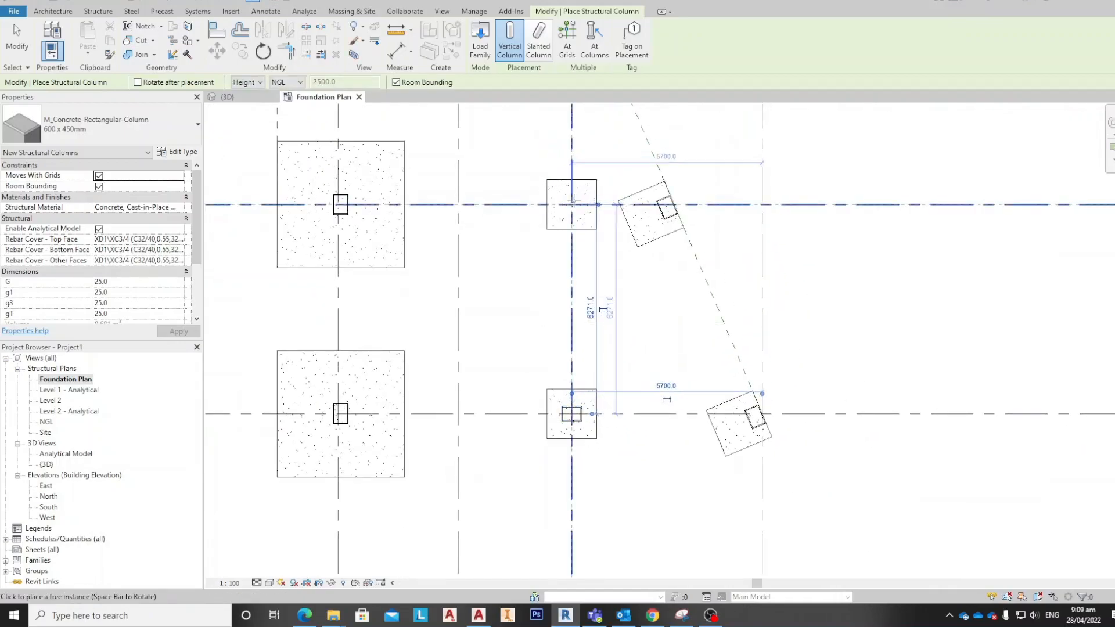
{"action": "left_click", "coordinate": [571, 204]}
{"action": "scroll", "coordinate": [566, 198], "scroll_direction": "down", "scroll_amount": 2}
{"action": "middle_click_drag", "start_coordinate": [564, 192], "coordinate": [567, 257]}
{"action": "scroll", "coordinate": [568, 257], "scroll_direction": "down", "scroll_amount": 2}
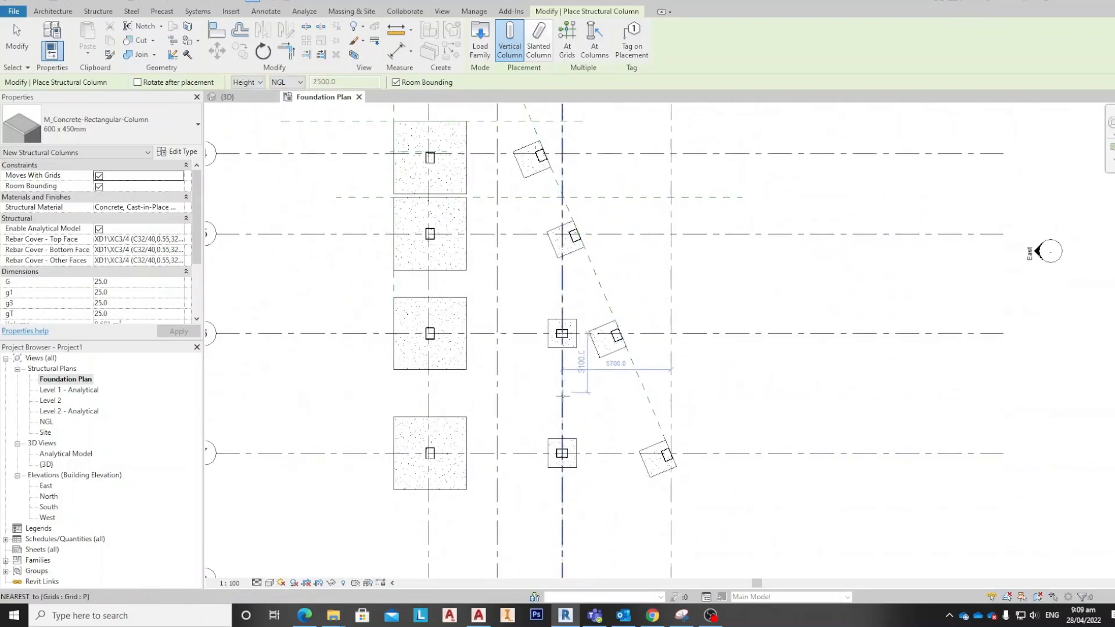
{"action": "key", "text": "Escape"}
Step: Set the top offset of both grid P columns to 300 mm and check it against the angled column at grid 6
{"action": "scroll", "coordinate": [574, 410], "scroll_direction": "up", "scroll_amount": 3}
{"action": "left_click", "coordinate": [553, 486]}
{"action": "left_click", "coordinate": [552, 283]}
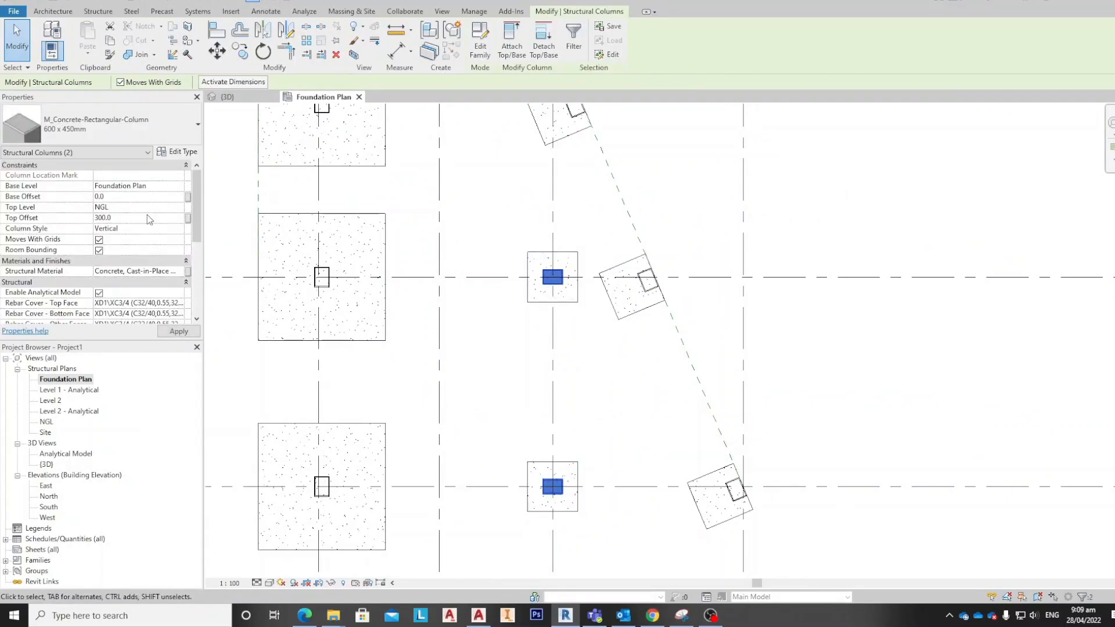
{"action": "key", "text": "Escape"}
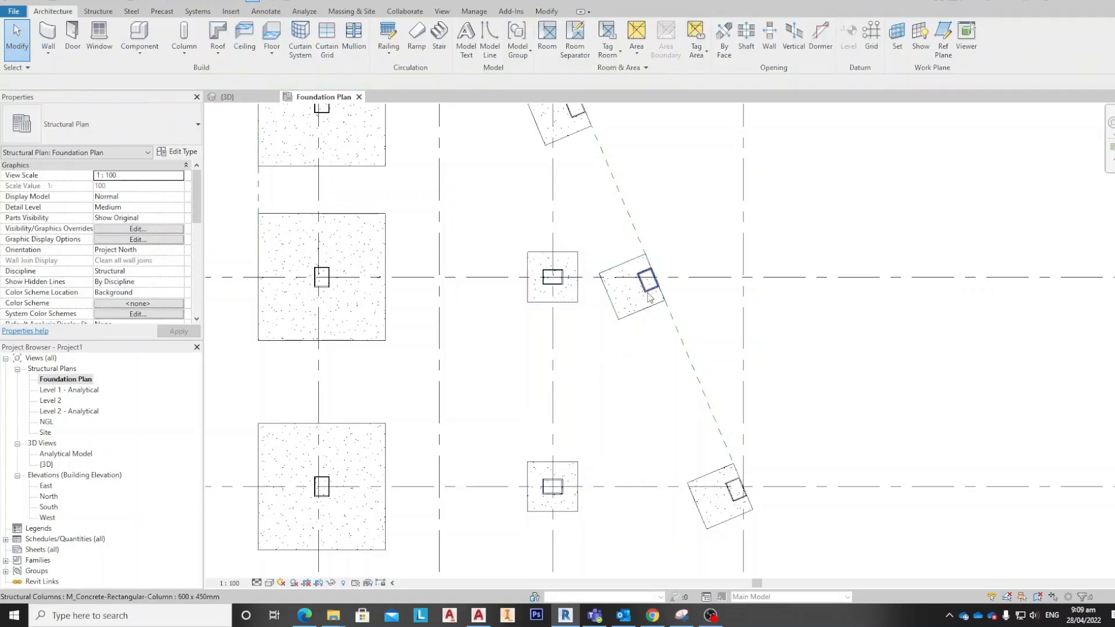
{"action": "left_click", "coordinate": [648, 281]}
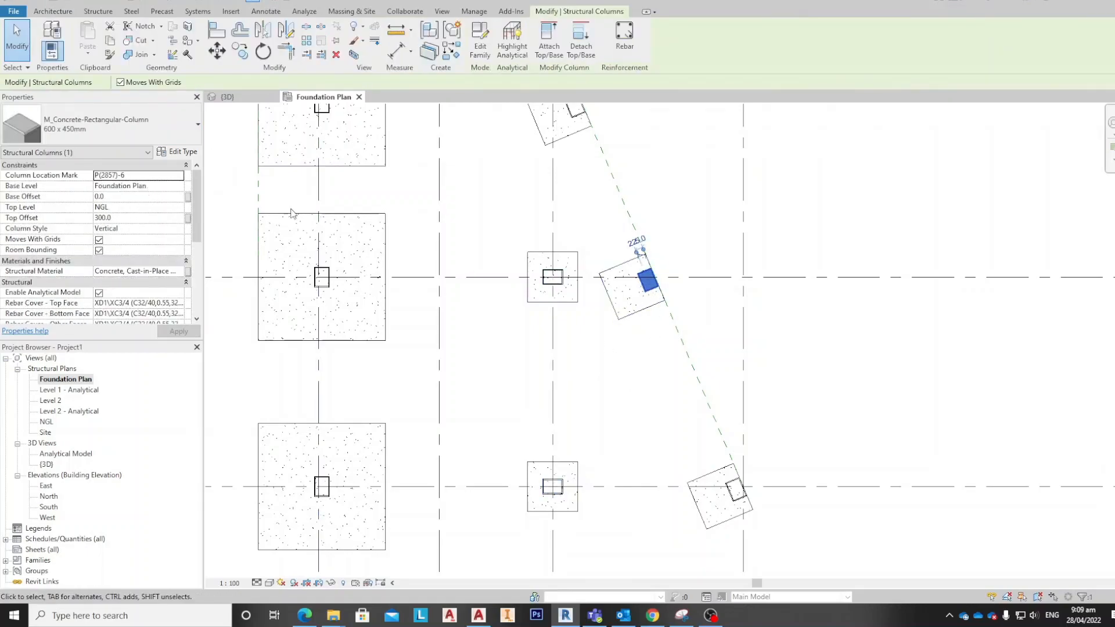
{"action": "left_click", "coordinate": [630, 417]}
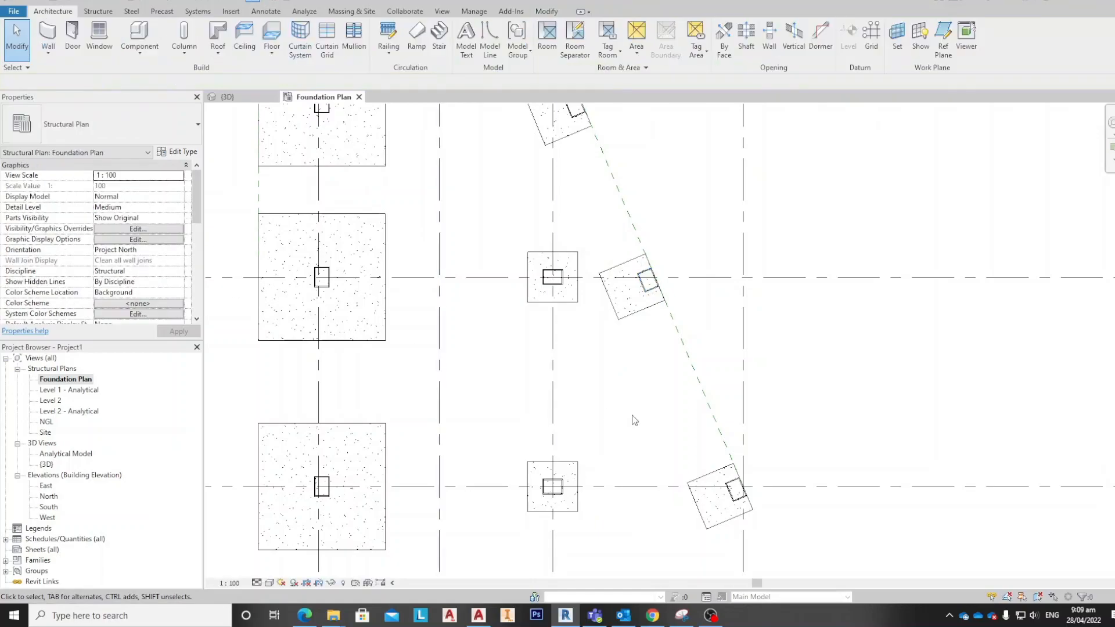
Step: Inspect the columns and footings in the East and South elevations
{"action": "scroll", "coordinate": [629, 401], "scroll_direction": "down", "scroll_amount": 2}
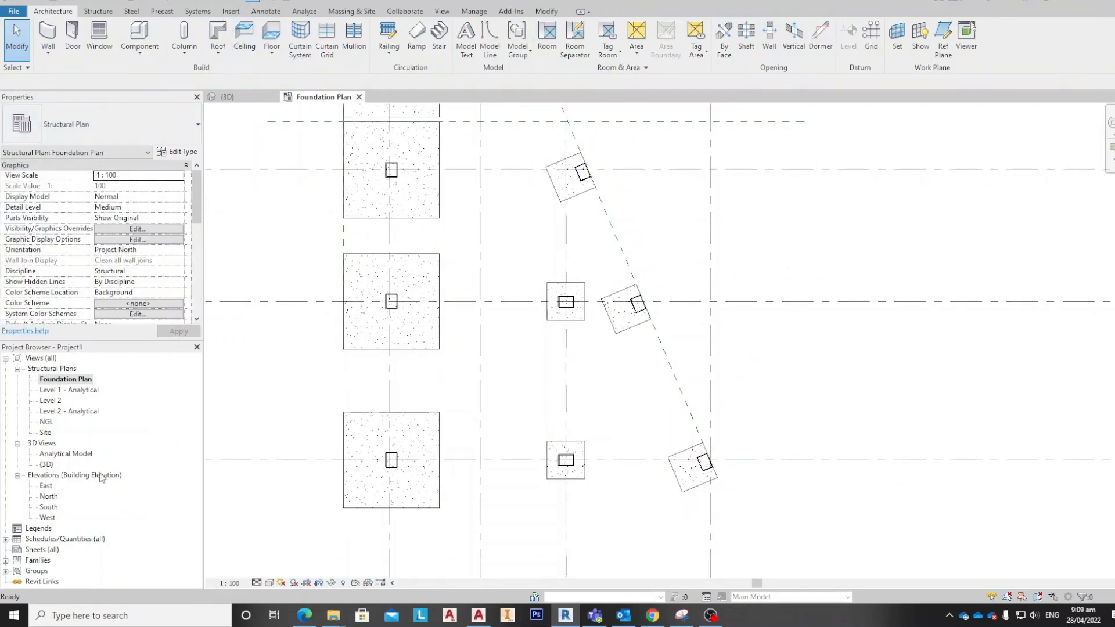
{"action": "double_click", "coordinate": [47, 487]}
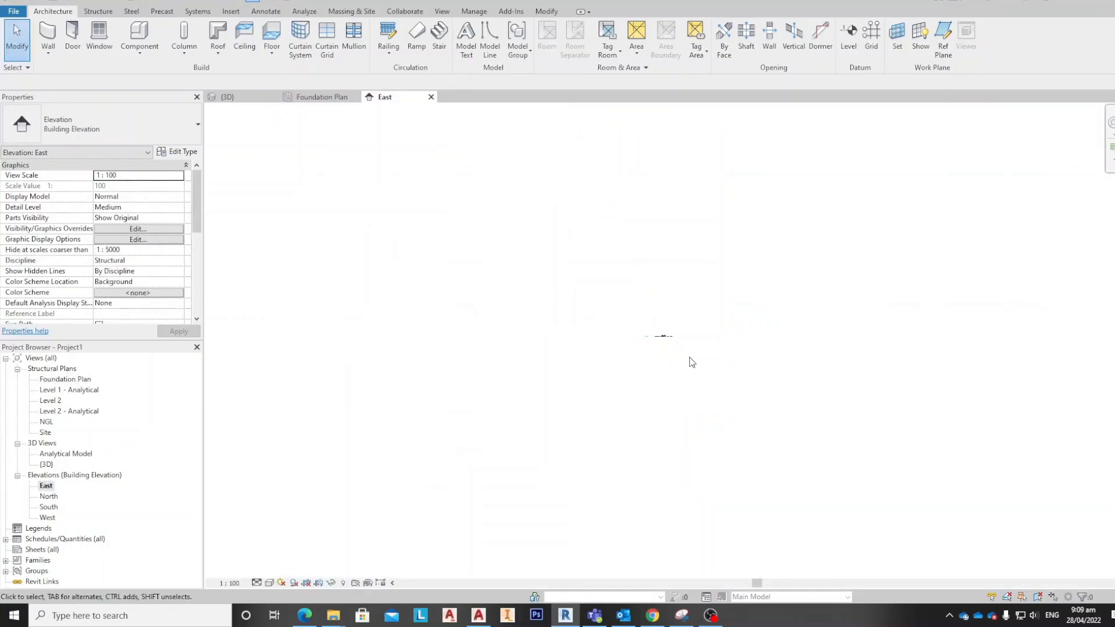
{"action": "scroll", "coordinate": [656, 327], "scroll_direction": "up", "scroll_amount": 8}
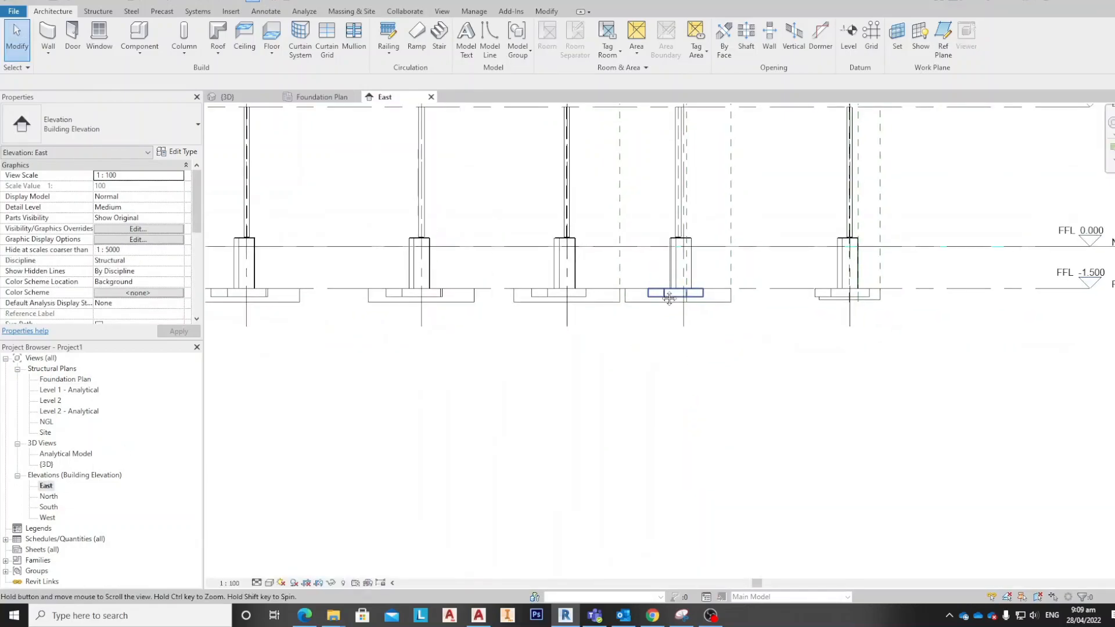
{"action": "scroll", "coordinate": [642, 266], "scroll_direction": "down", "scroll_amount": 2}
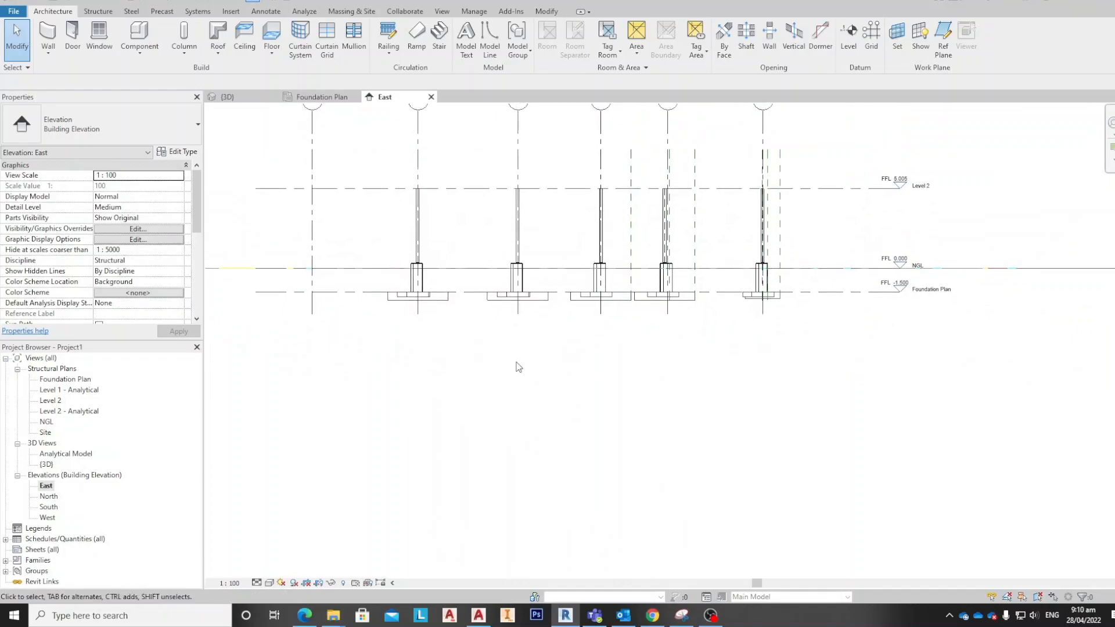
{"action": "double_click", "coordinate": [48, 507]}
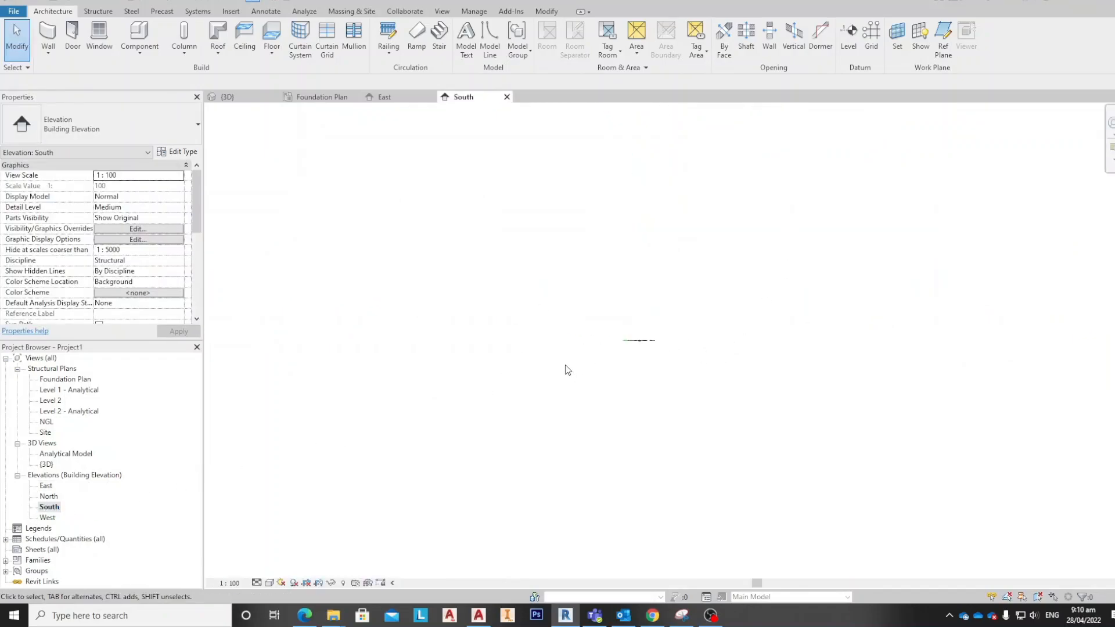
{"action": "scroll", "coordinate": [612, 335], "scroll_direction": "up", "scroll_amount": 8}
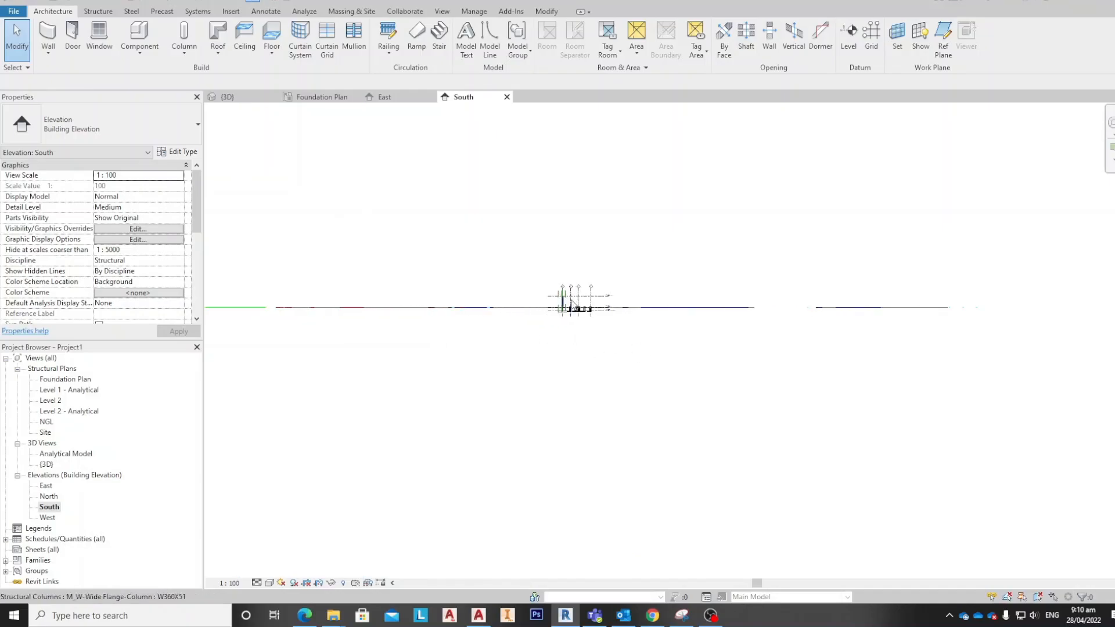
{"action": "scroll", "coordinate": [686, 308], "scroll_direction": "up", "scroll_amount": 2}
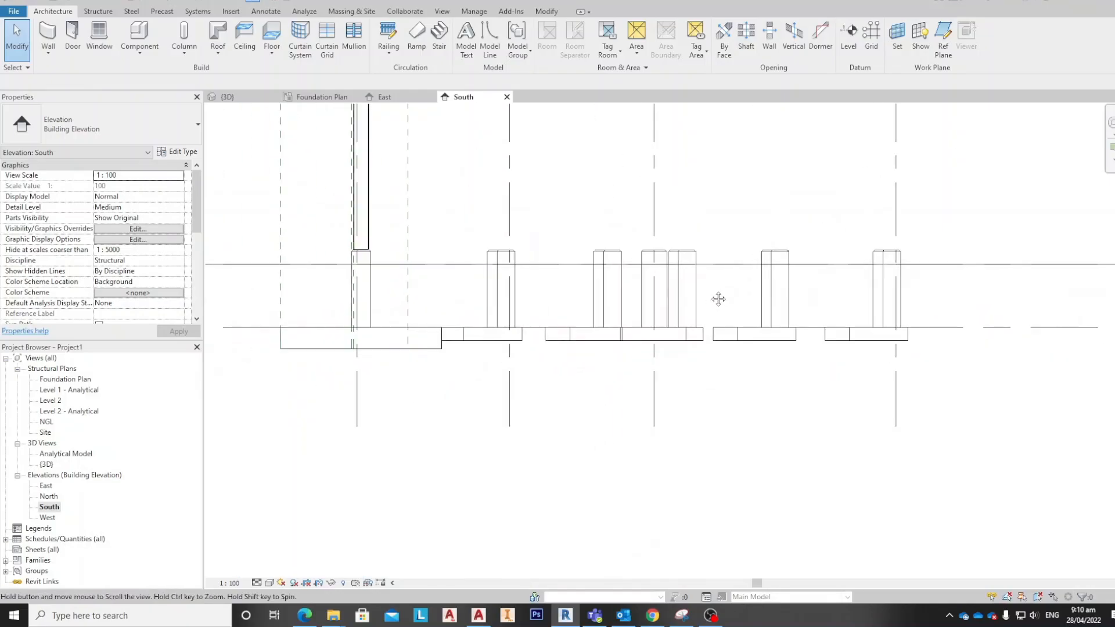
Step: Examine the base plate connection between the steel and concrete columns in the South elevation
{"action": "scroll", "coordinate": [560, 319], "scroll_direction": "up", "scroll_amount": 3}
{"action": "scroll", "coordinate": [432, 276], "scroll_direction": "up", "scroll_amount": 1}
{"action": "middle_click_drag", "start_coordinate": [441, 249], "coordinate": [565, 316]}
{"action": "scroll", "coordinate": [556, 244], "scroll_direction": "up", "scroll_amount": 5}
{"action": "left_click", "coordinate": [538, 231]}
{"action": "scroll", "coordinate": [539, 231], "scroll_direction": "down", "scroll_amount": 2}
{"action": "scroll", "coordinate": [554, 240], "scroll_direction": "down", "scroll_amount": 3}
{"action": "middle_click_drag", "start_coordinate": [595, 277], "coordinate": [581, 289]}
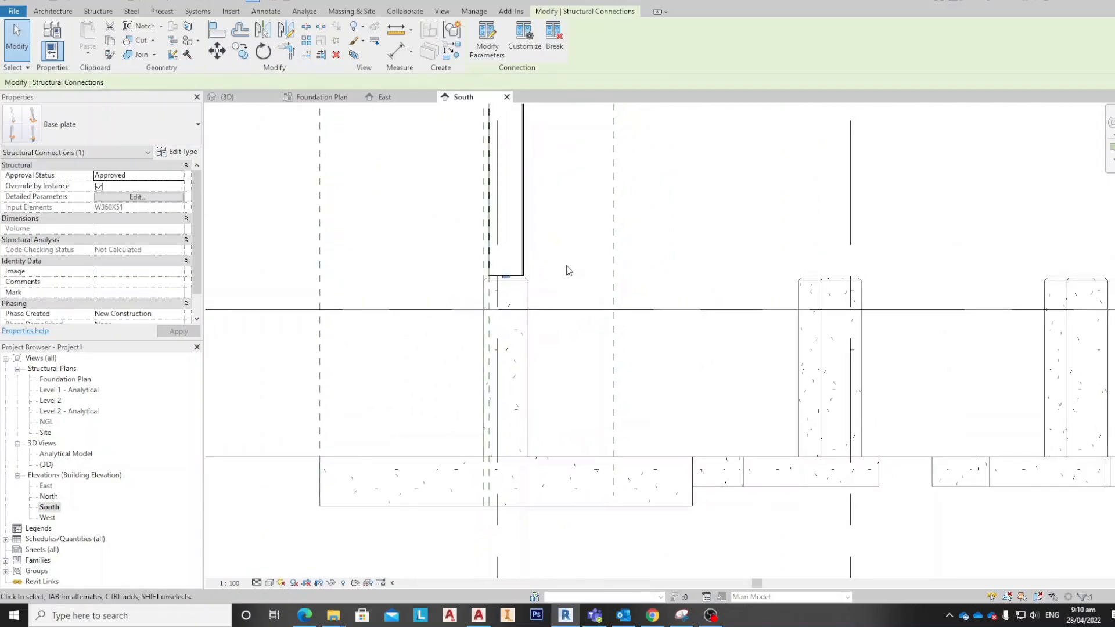
{"action": "left_click", "coordinate": [396, 233]}
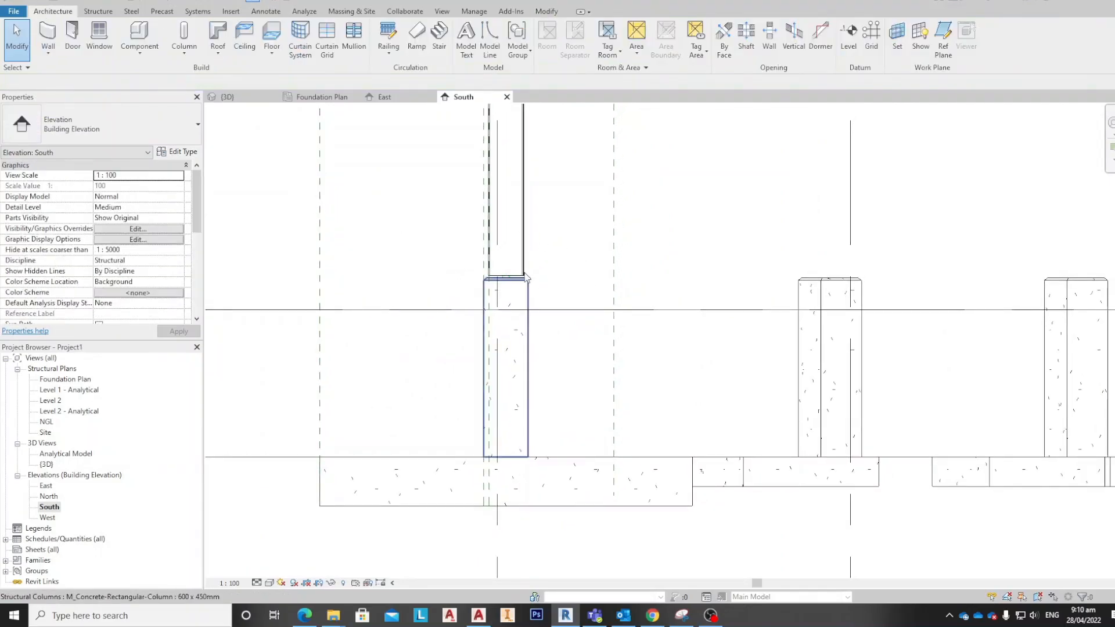
{"action": "scroll", "coordinate": [531, 277], "scroll_direction": "down", "scroll_amount": 1}
{"action": "scroll", "coordinate": [529, 298], "scroll_direction": "up", "scroll_amount": 3}
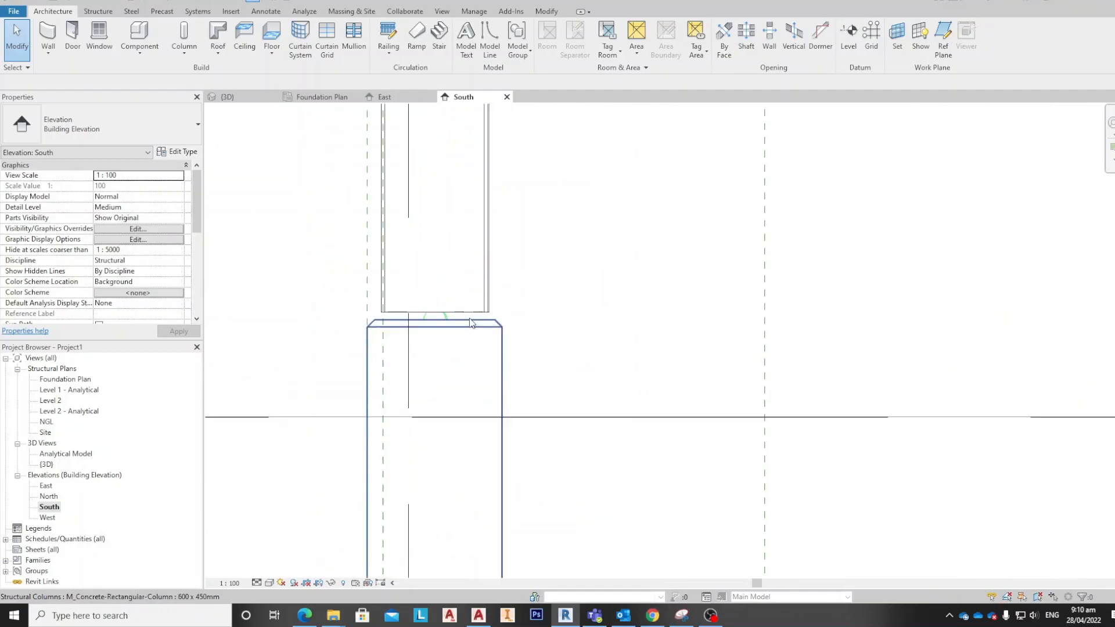
{"action": "scroll", "coordinate": [521, 310], "scroll_direction": "down", "scroll_amount": 2}
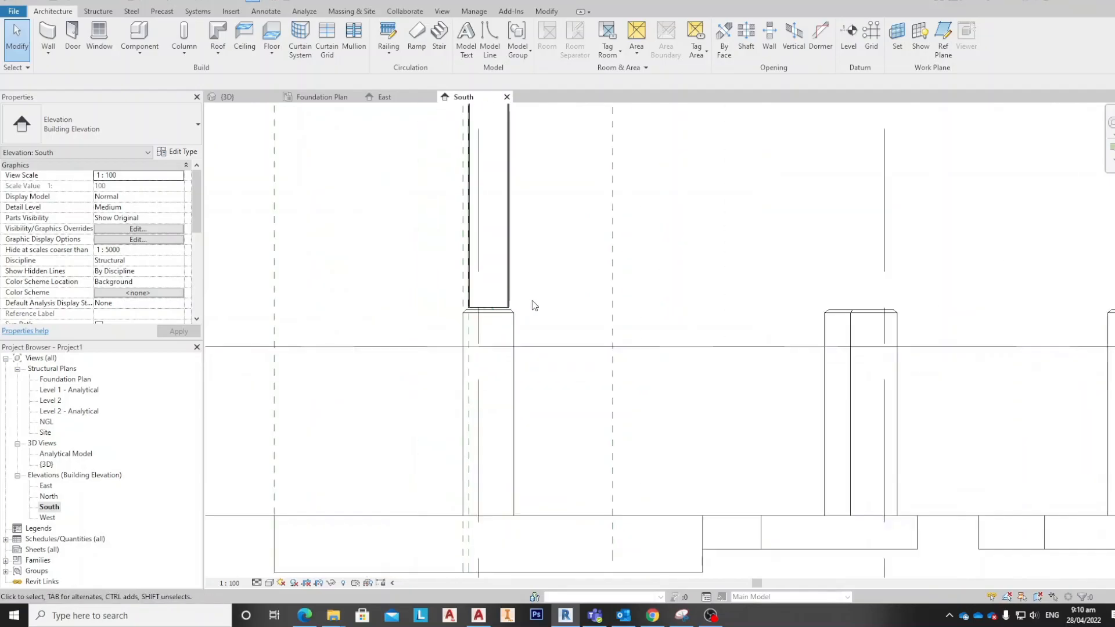
Step: Inspect the steel column's base plate connection and the grid P columns in the 3D view
{"action": "left_click", "coordinate": [239, 101]}
{"action": "scroll", "coordinate": [513, 445], "scroll_direction": "up", "scroll_amount": 5}
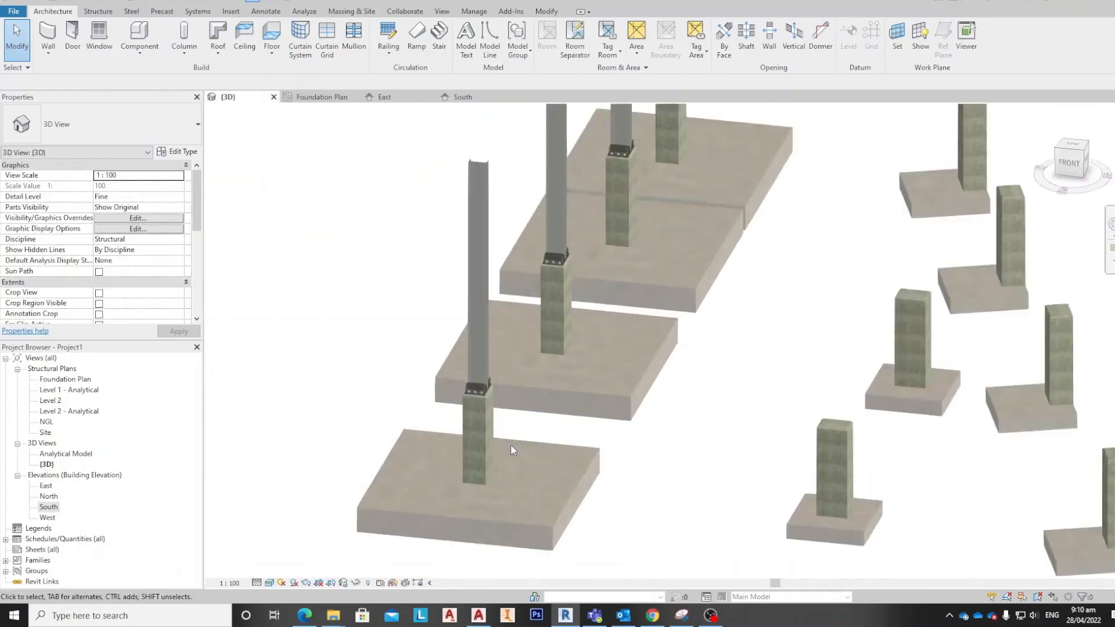
{"action": "scroll", "coordinate": [476, 364], "scroll_direction": "up", "scroll_amount": 3}
{"action": "left_click", "coordinate": [444, 295]}
{"action": "left_click", "coordinate": [611, 321]}
{"action": "middle_click_drag", "start_coordinate": [611, 322], "coordinate": [545, 356], "text": "shift"}
{"action": "left_click", "coordinate": [503, 410]}
{"action": "scroll", "coordinate": [637, 446], "scroll_direction": "down", "scroll_amount": 4}
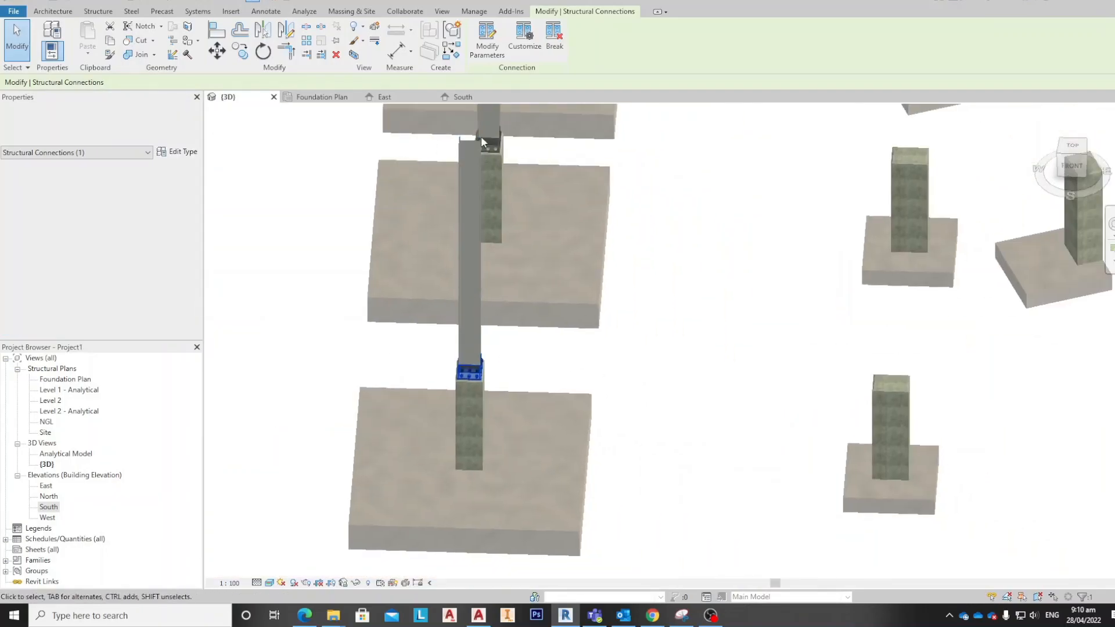
{"action": "left_click", "coordinate": [452, 150]}
Step: Check the visibility of Structural Connections and its subcategories in the South elevation's Visibility/Graphic Overrides
{"action": "left_click", "coordinate": [463, 97]}
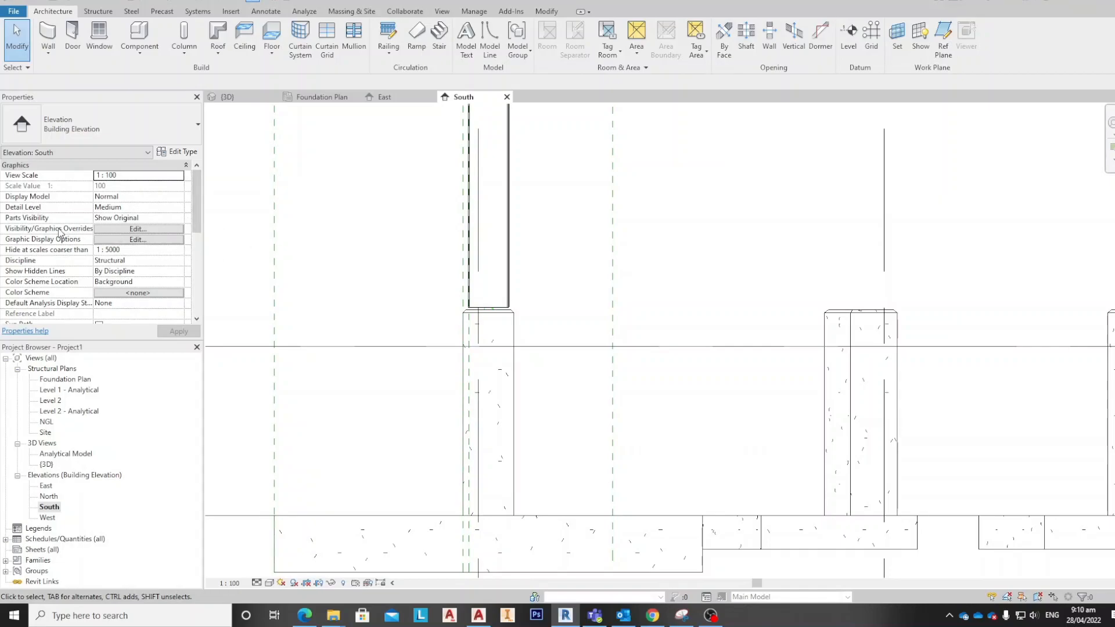
{"action": "left_click", "coordinate": [138, 229]}
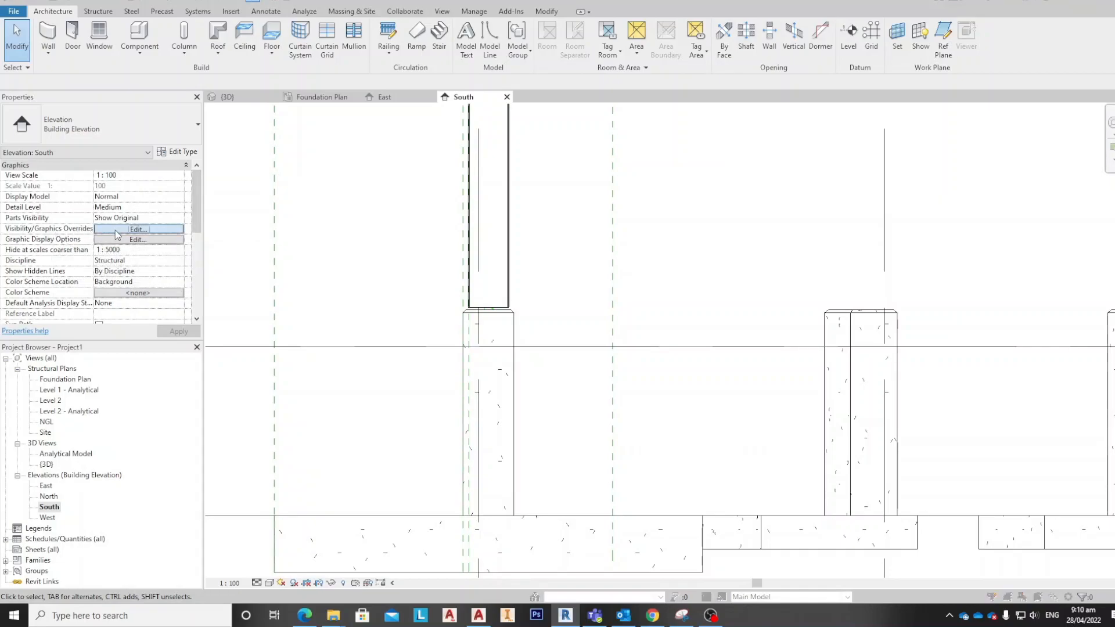
{"action": "scroll", "coordinate": [404, 303], "scroll_direction": "down", "scroll_amount": 12}
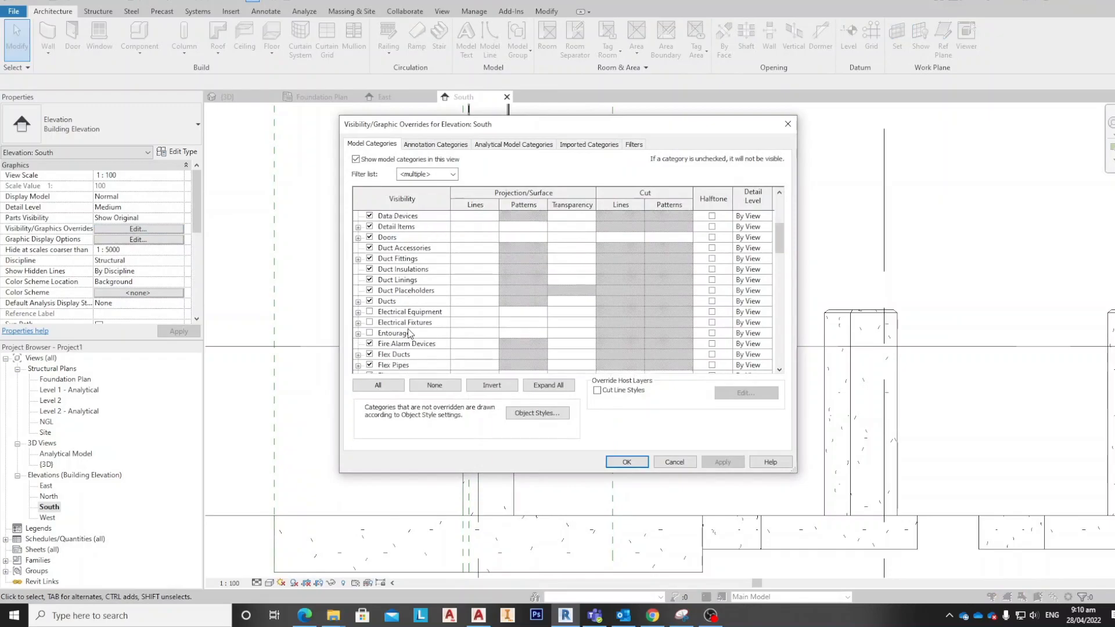
{"action": "scroll", "coordinate": [416, 318], "scroll_direction": "down", "scroll_amount": 9}
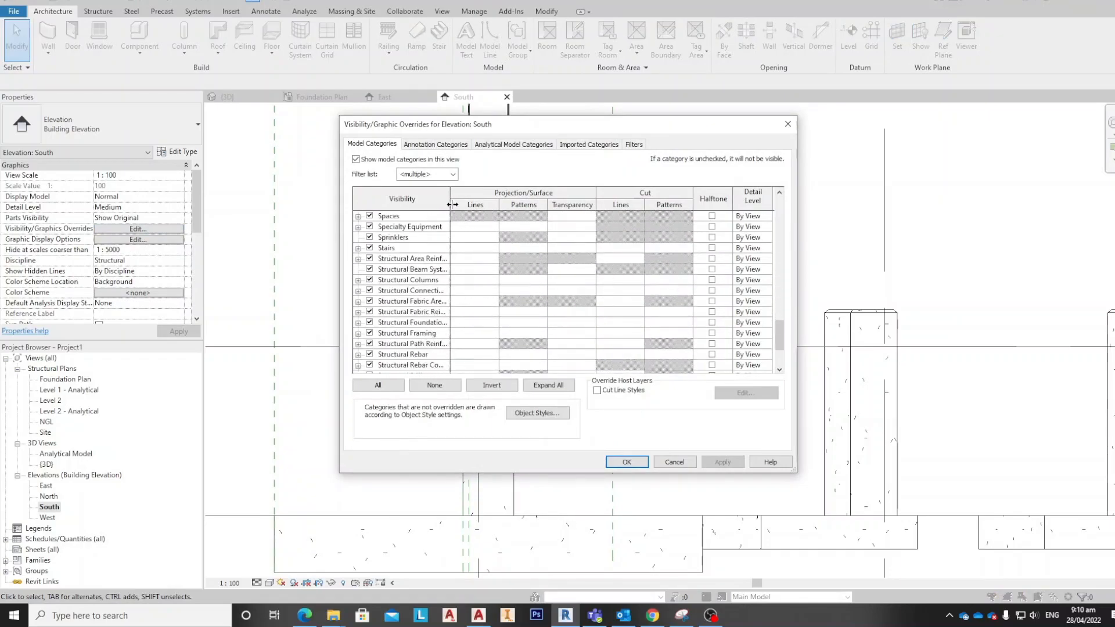
{"action": "left_click_drag", "start_coordinate": [448, 204], "coordinate": [511, 204]}
{"action": "left_click", "coordinate": [440, 291]}
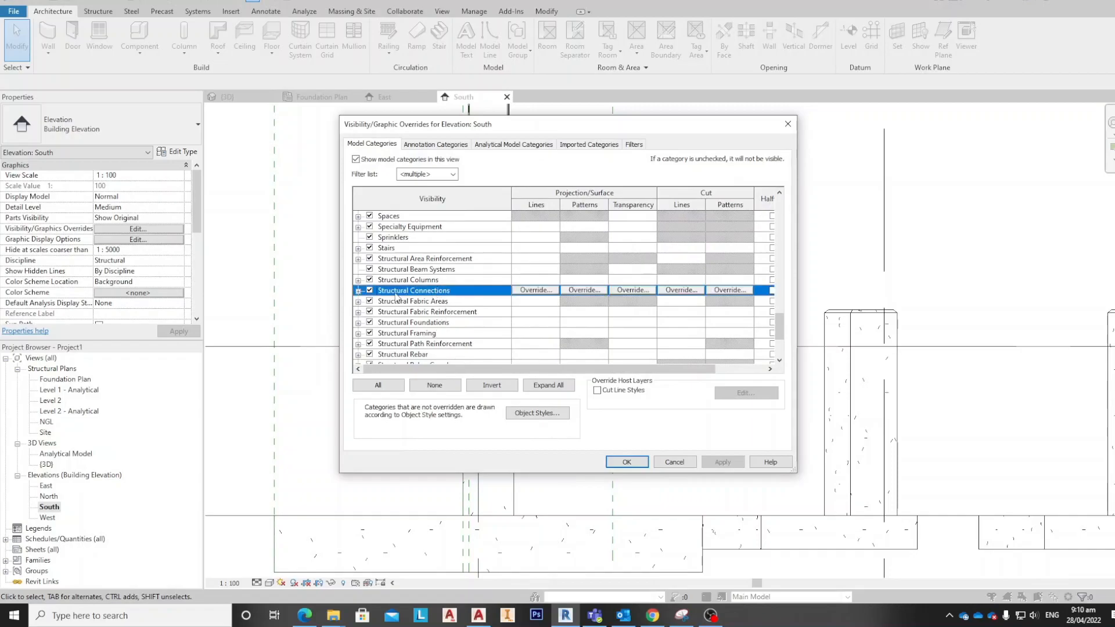
{"action": "left_click", "coordinate": [359, 291]}
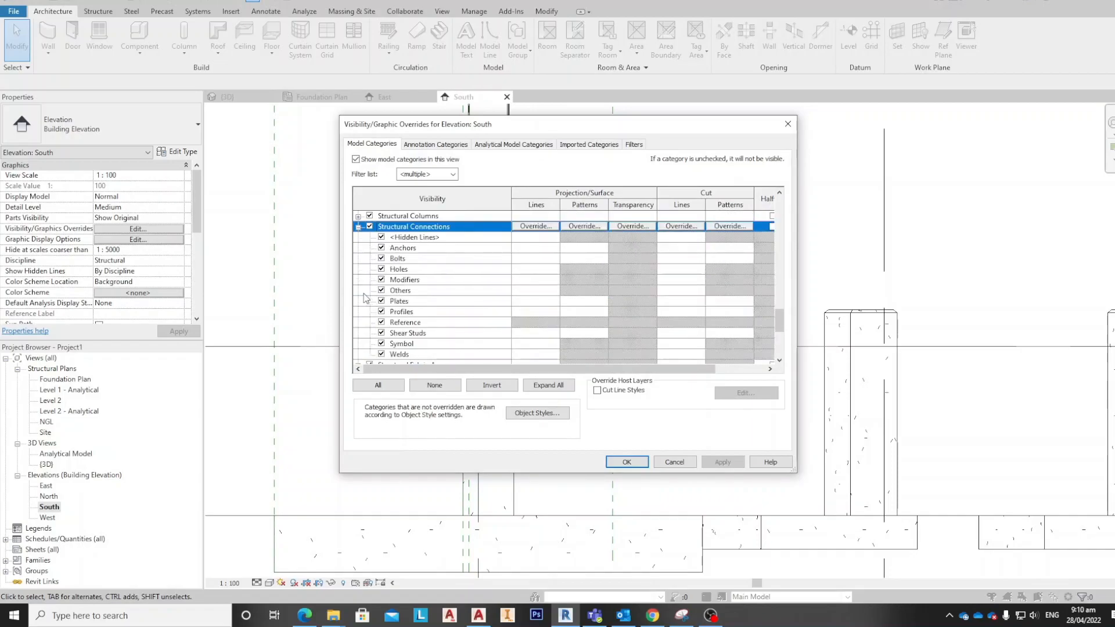
{"action": "scroll", "coordinate": [462, 285], "scroll_direction": "down", "scroll_amount": 3}
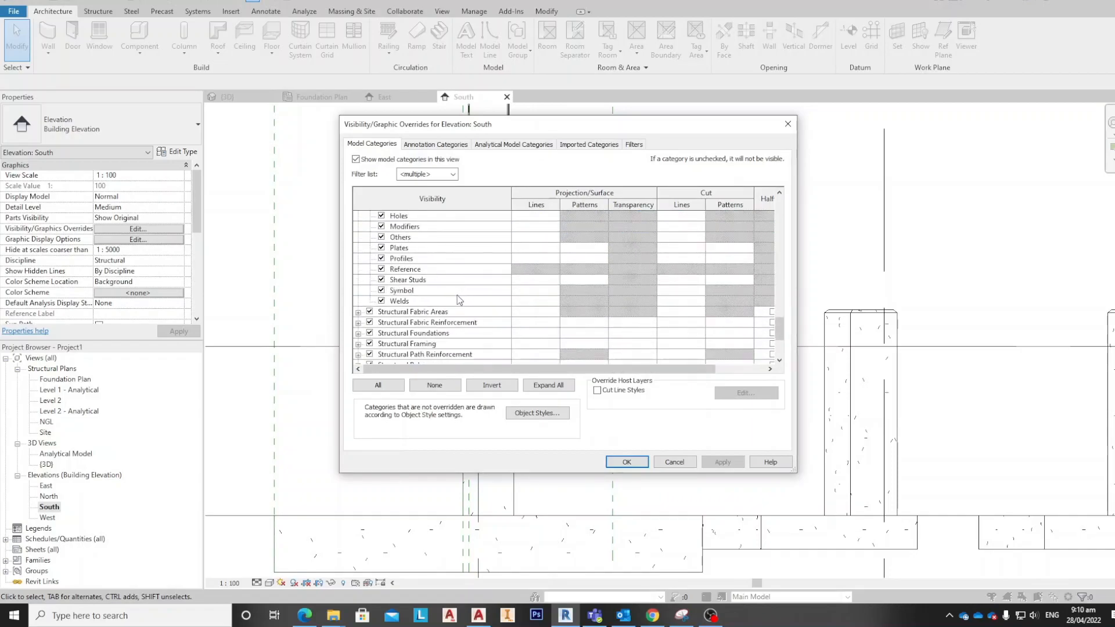
{"action": "scroll", "coordinate": [436, 295], "scroll_direction": "up", "scroll_amount": 2}
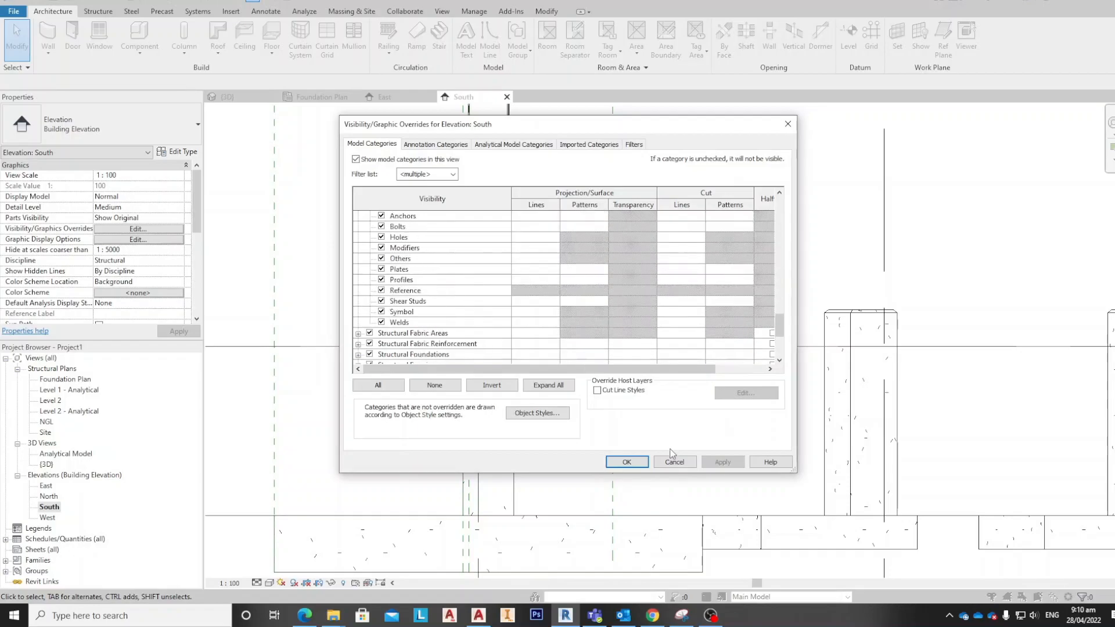
{"action": "left_click", "coordinate": [627, 461]}
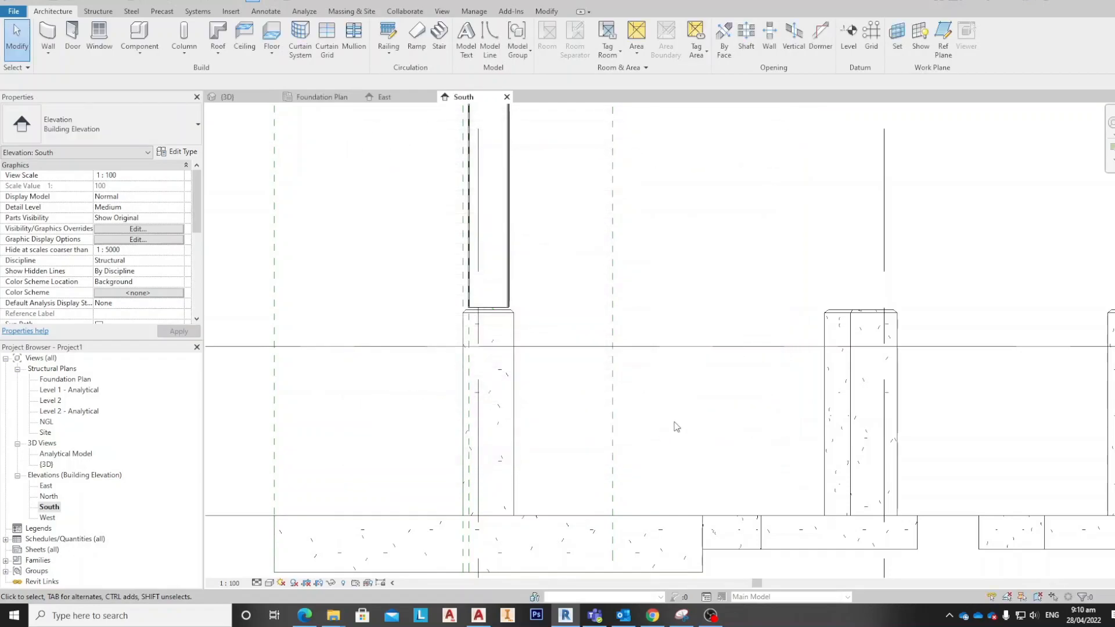
Step: Set the South elevation's detail level to Fine and check the base plate connections
{"action": "left_click", "coordinate": [264, 583]}
{"action": "left_click", "coordinate": [271, 570]}
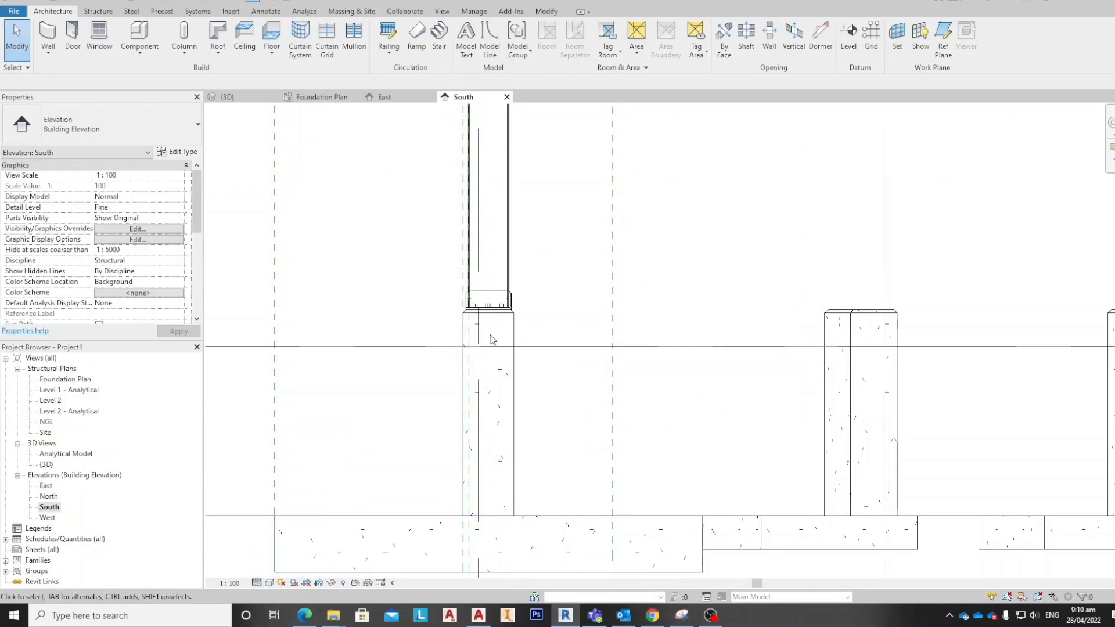
{"action": "scroll", "coordinate": [495, 348], "scroll_direction": "up", "scroll_amount": 5}
{"action": "scroll", "coordinate": [497, 357], "scroll_direction": "down", "scroll_amount": 8}
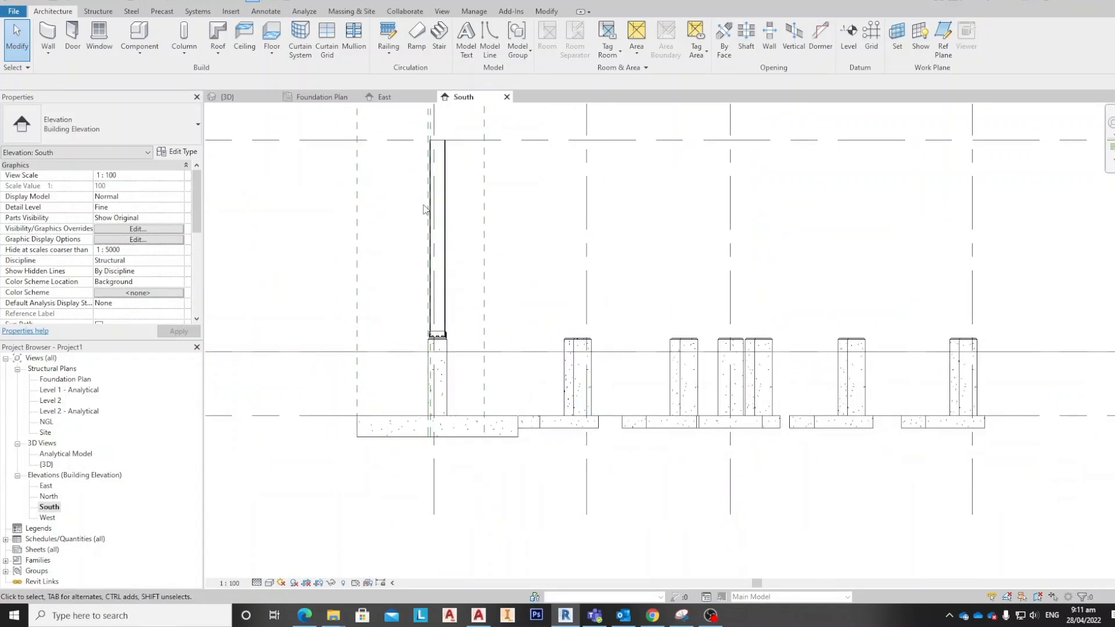
Step: Open the NGL structural plan and bring the concrete and steel column rows into view
{"action": "middle_click_drag", "start_coordinate": [544, 325], "coordinate": [533, 332]}
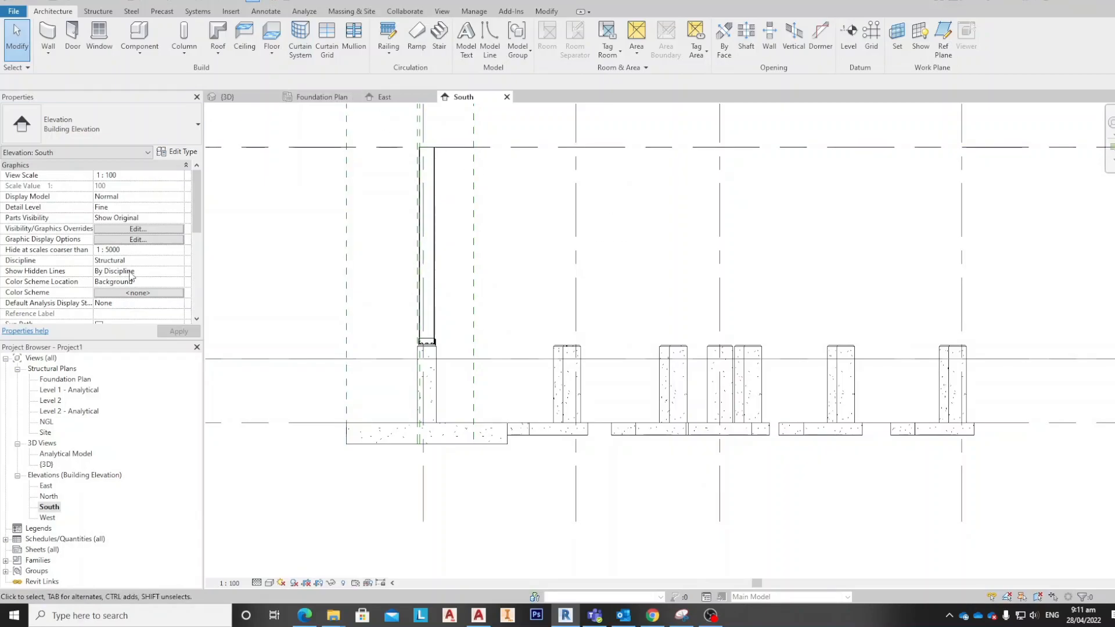
{"action": "double_click", "coordinate": [46, 422]}
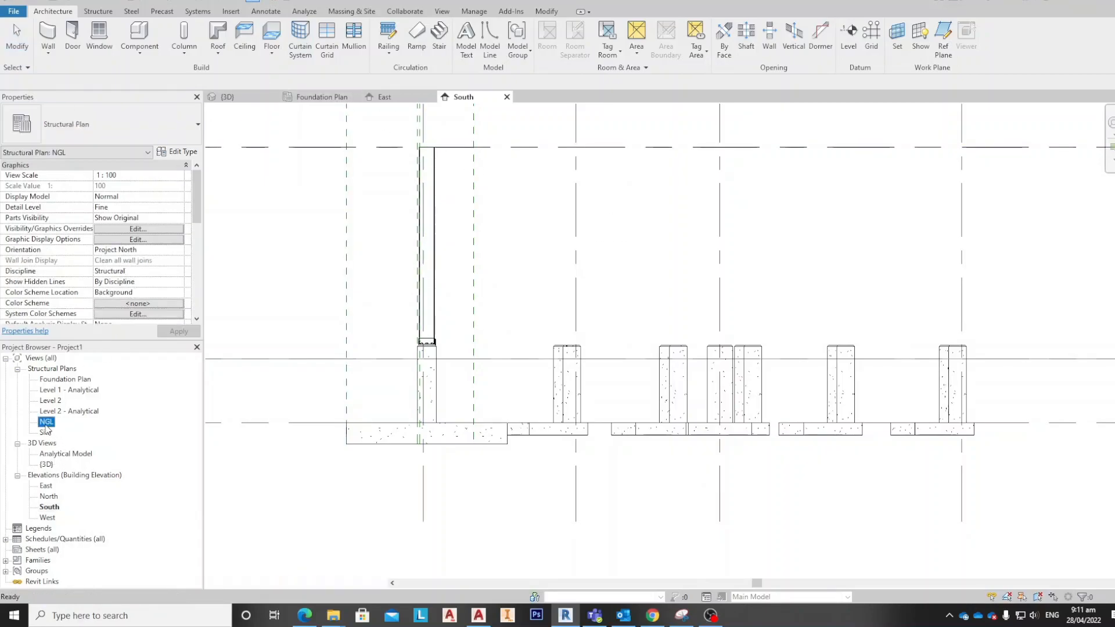
{"action": "scroll", "coordinate": [718, 371], "scroll_direction": "up", "scroll_amount": 5}
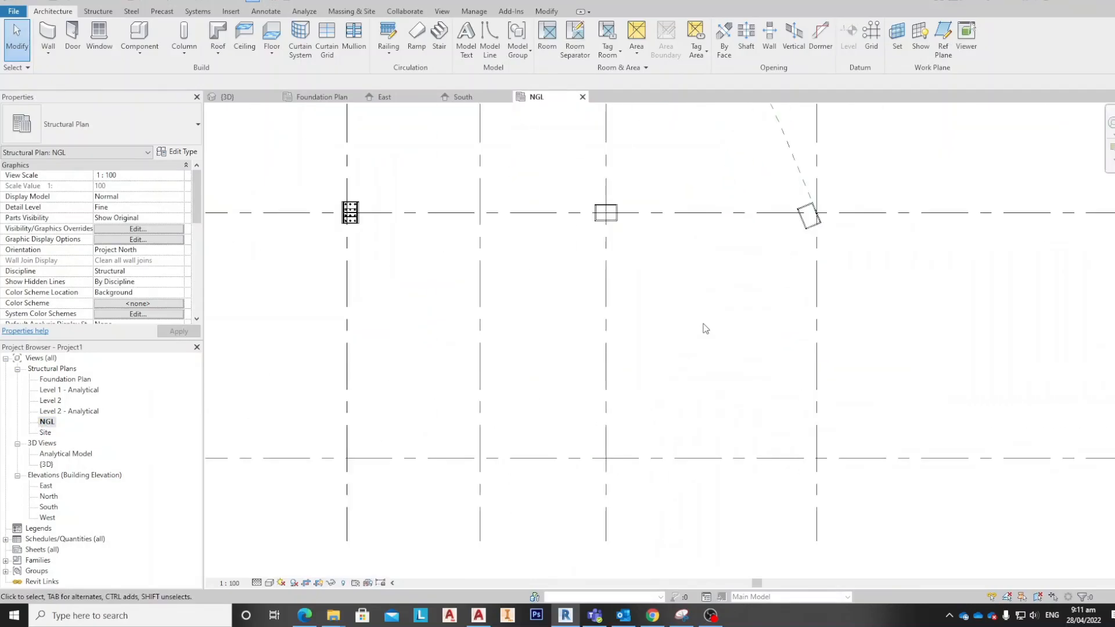
Step: Place a column similar to the W360X51 at N-7 on the concrete column at grids P and 7, with its web along grid 7
{"action": "scroll", "coordinate": [311, 305], "scroll_direction": "up", "scroll_amount": 4}
{"action": "scroll", "coordinate": [355, 323], "scroll_direction": "up", "scroll_amount": 2}
{"action": "middle_click_drag", "start_coordinate": [383, 331], "coordinate": [414, 295]}
{"action": "left_click", "coordinate": [428, 309]}
{"action": "right_click", "coordinate": [414, 295]}
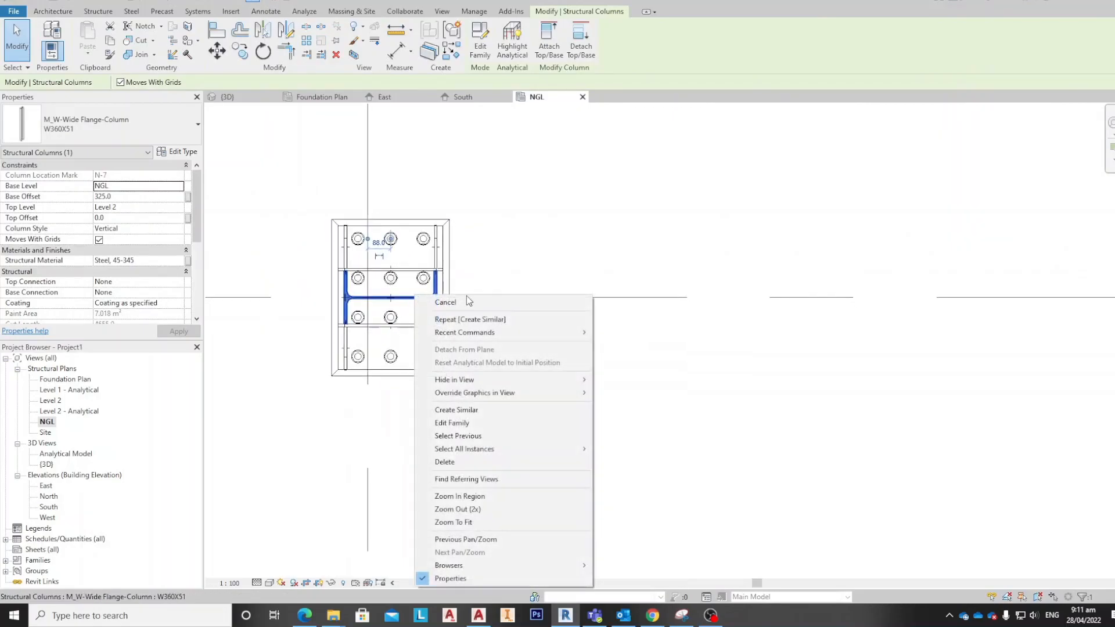
{"action": "left_click", "coordinate": [482, 412]}
{"action": "scroll", "coordinate": [478, 303], "scroll_direction": "down", "scroll_amount": 4}
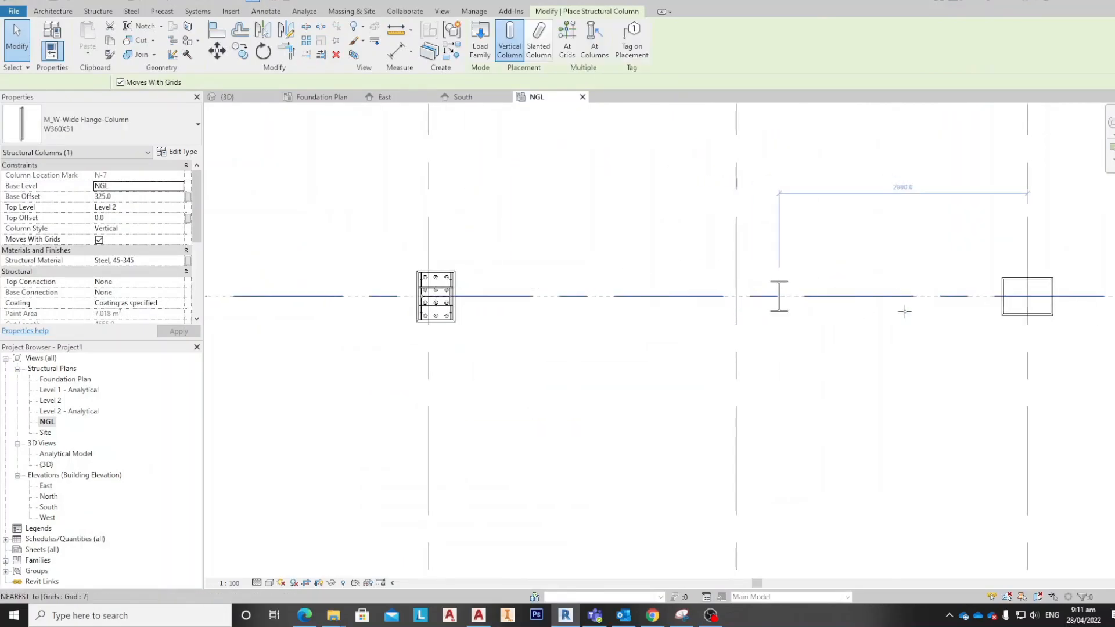
{"action": "middle_click_drag", "start_coordinate": [990, 302], "coordinate": [830, 298]}
{"action": "scroll", "coordinate": [830, 298], "scroll_direction": "up", "scroll_amount": 1}
{"action": "key", "text": "space"}
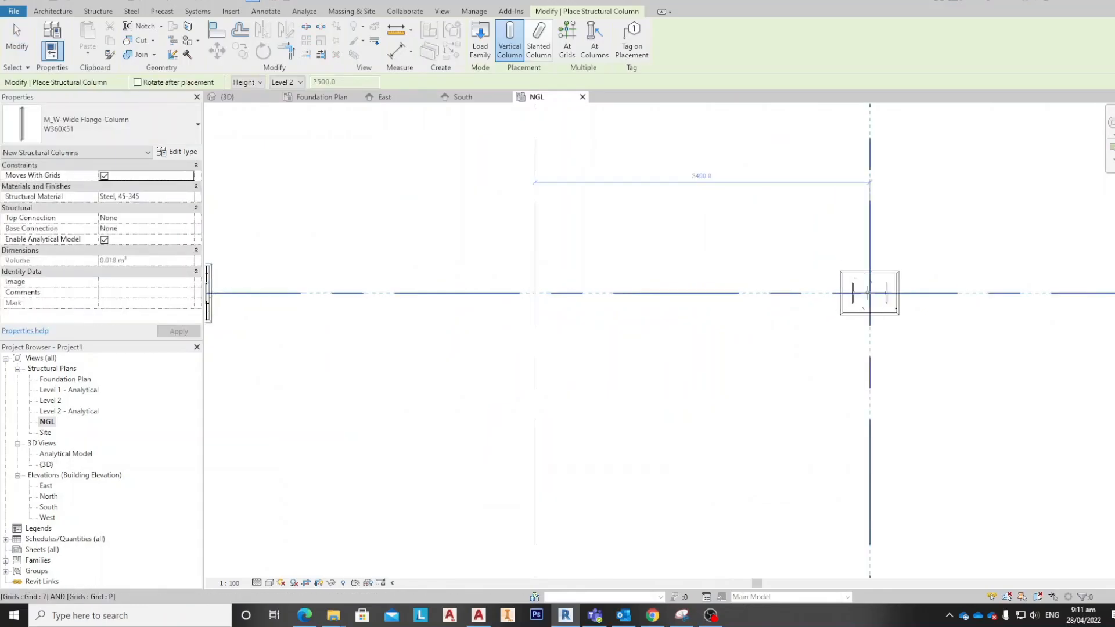
{"action": "scroll", "coordinate": [869, 293], "scroll_direction": "down", "scroll_amount": 1}
{"action": "middle_click_drag", "start_coordinate": [867, 306], "coordinate": [885, 314]}
{"action": "scroll", "coordinate": [885, 313], "scroll_direction": "up", "scroll_amount": 2}
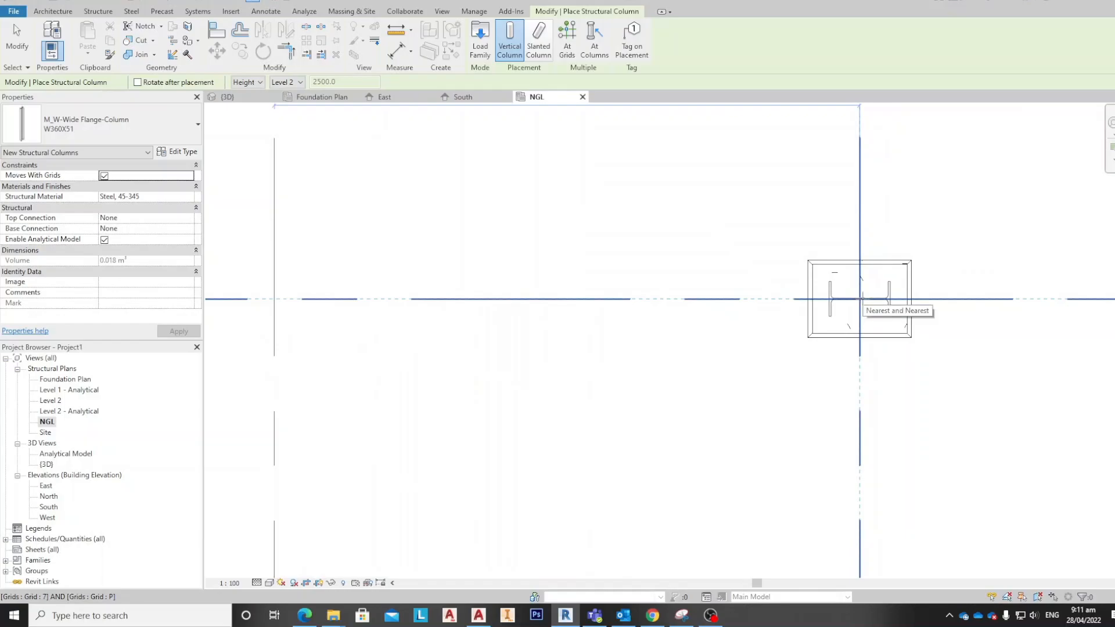
{"action": "left_click", "coordinate": [863, 299]}
Step: Place another W360X51 column, in the same orientation, on the concrete column at grids P and 6
{"action": "scroll", "coordinate": [813, 315], "scroll_direction": "down", "scroll_amount": 6}
{"action": "middle_click_drag", "start_coordinate": [781, 290], "coordinate": [720, 319]}
{"action": "scroll", "coordinate": [708, 212], "scroll_direction": "up", "scroll_amount": 2}
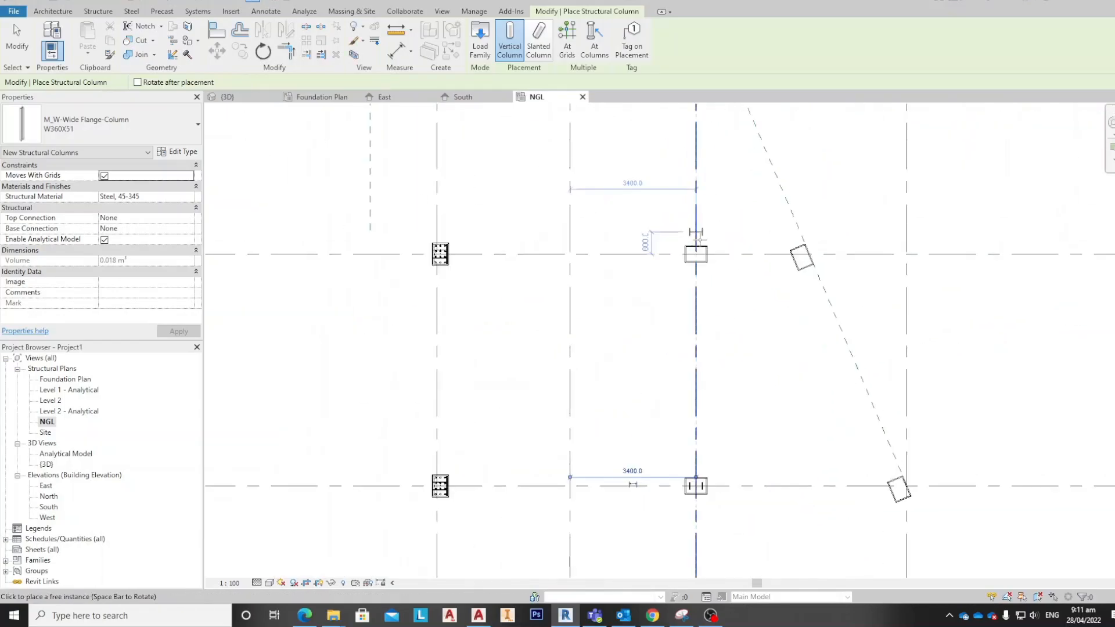
{"action": "left_click", "coordinate": [697, 255]}
Step: Place a rotated W360X51 column at the centre of the angled concrete column on grid 6
{"action": "scroll", "coordinate": [716, 229], "scroll_direction": "down", "scroll_amount": 1}
{"action": "middle_click_drag", "start_coordinate": [715, 229], "coordinate": [677, 343]}
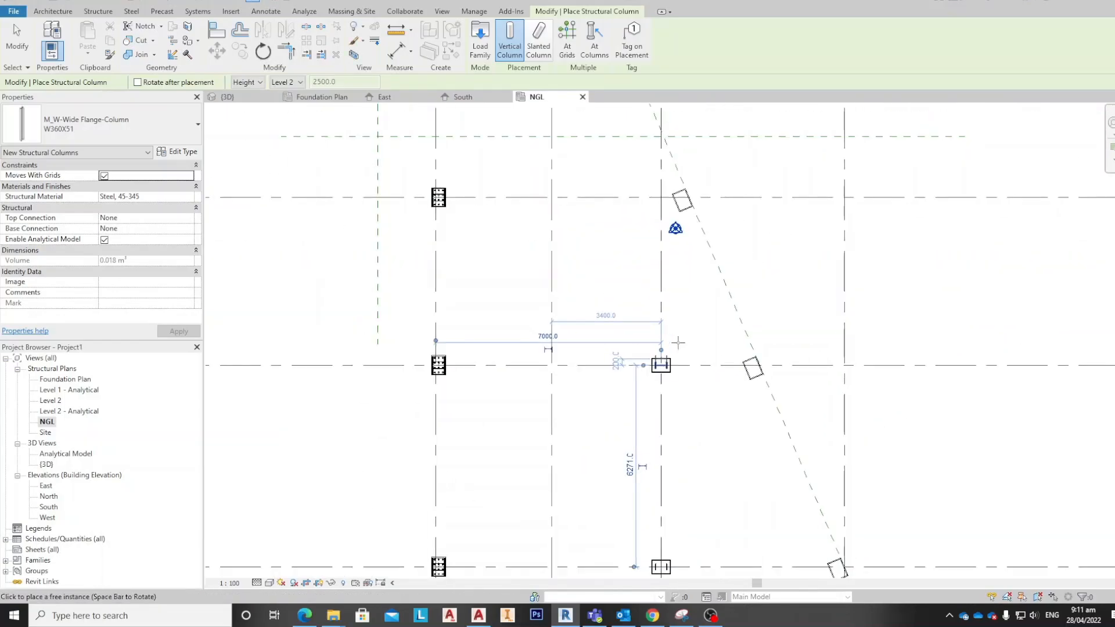
{"action": "scroll", "coordinate": [734, 371], "scroll_direction": "up", "scroll_amount": 3}
{"action": "scroll", "coordinate": [759, 362], "scroll_direction": "up", "scroll_amount": 2}
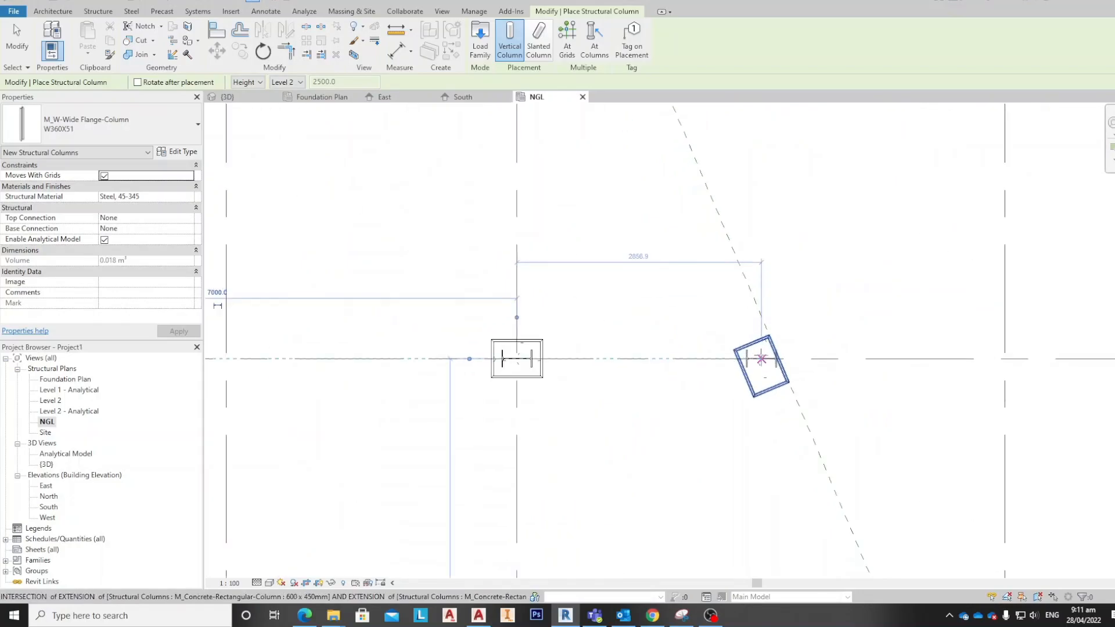
{"action": "left_click", "coordinate": [761, 366]}
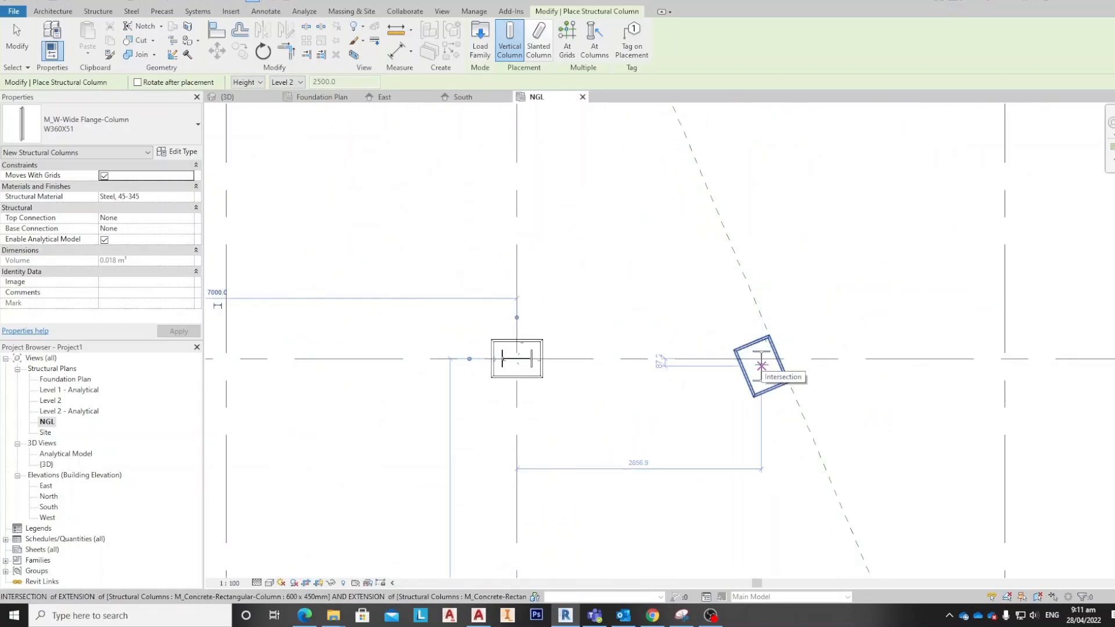
{"action": "scroll", "coordinate": [762, 366], "scroll_direction": "up", "scroll_amount": 2}
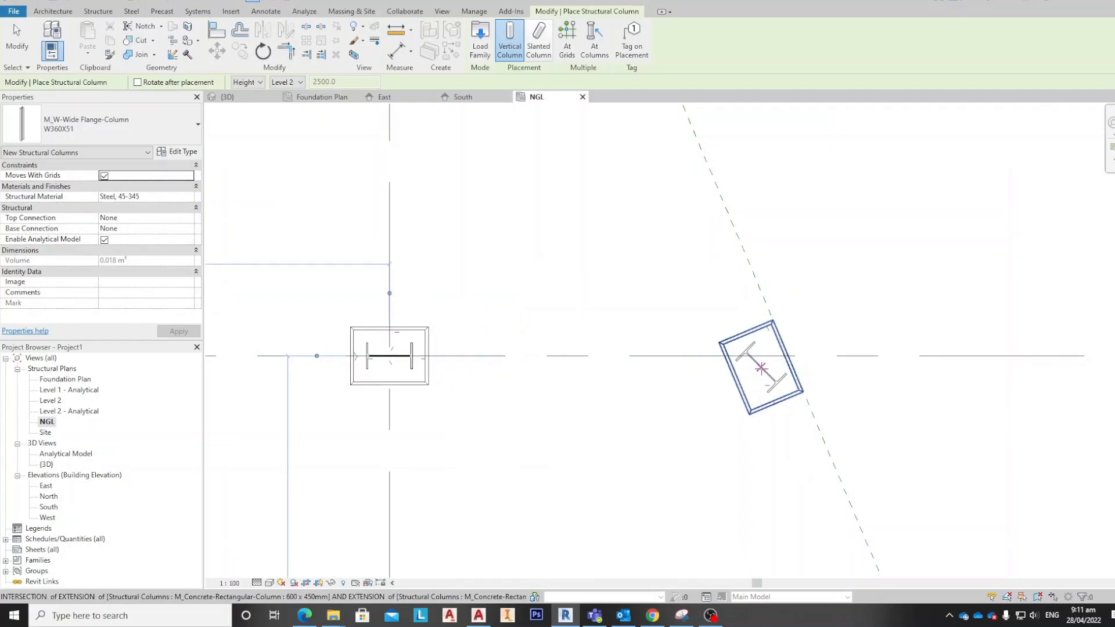
{"action": "key", "text": "space"}
{"action": "scroll", "coordinate": [761, 367], "scroll_direction": "up", "scroll_amount": 2}
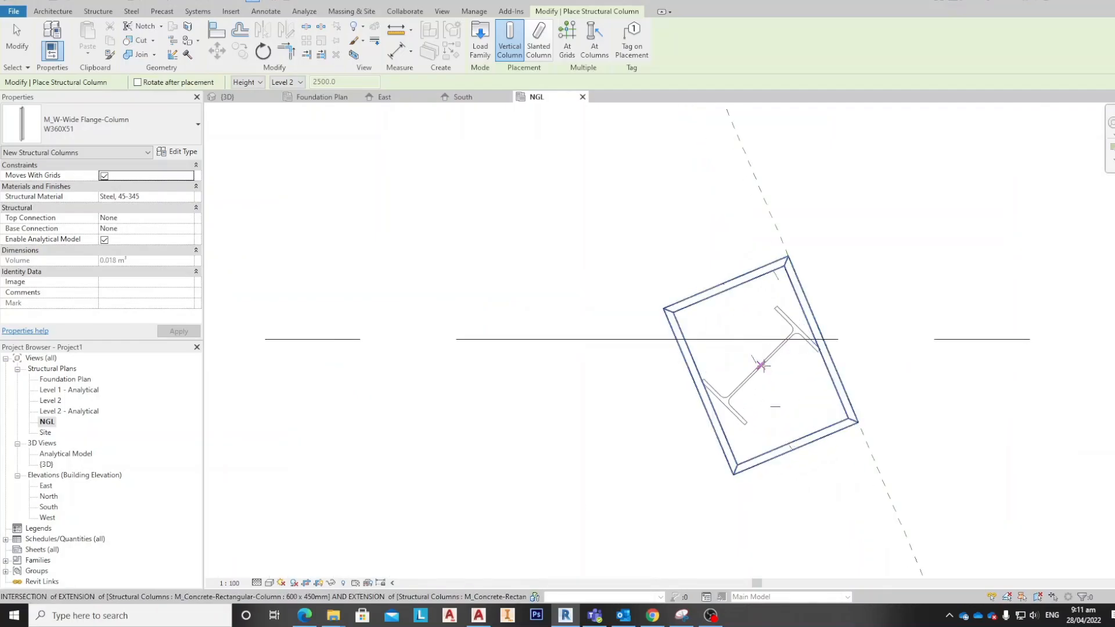
{"action": "left_click", "coordinate": [761, 364]}
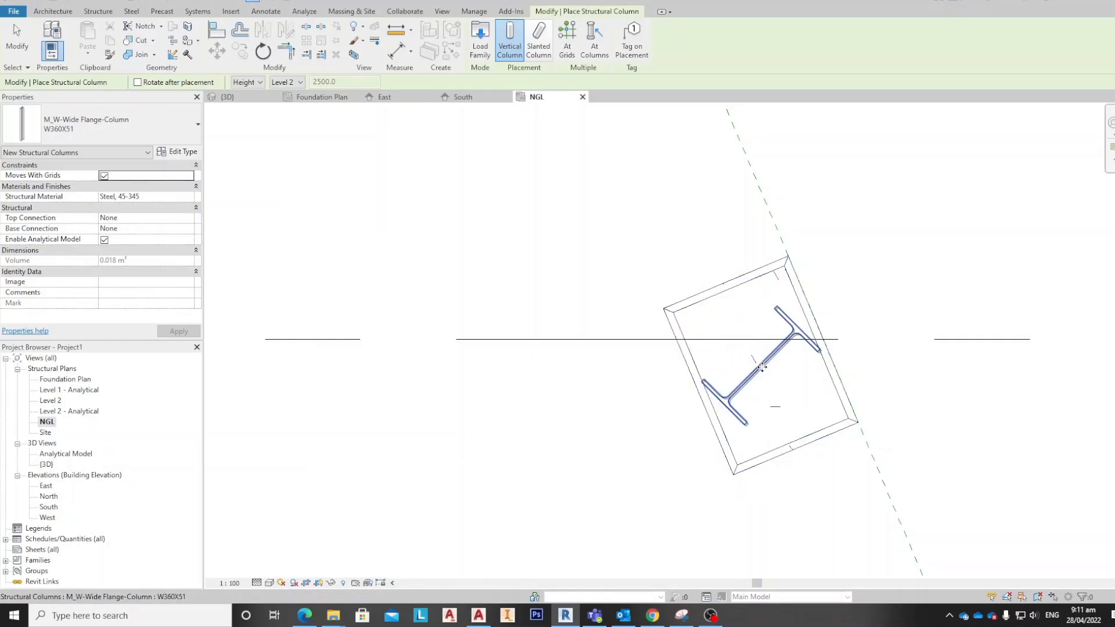
Step: Align the steel column on grid 6 to the front/back centre line of its angled concrete column
{"action": "key", "text": "Escape"}
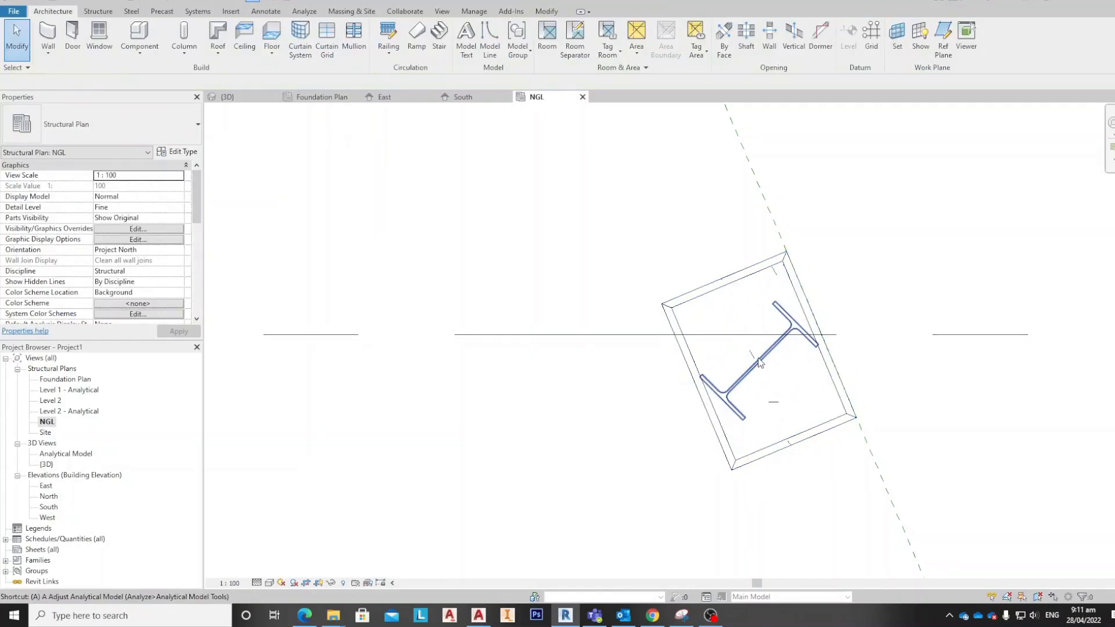
{"action": "key", "text": "a"}
{"action": "key", "text": "l"}
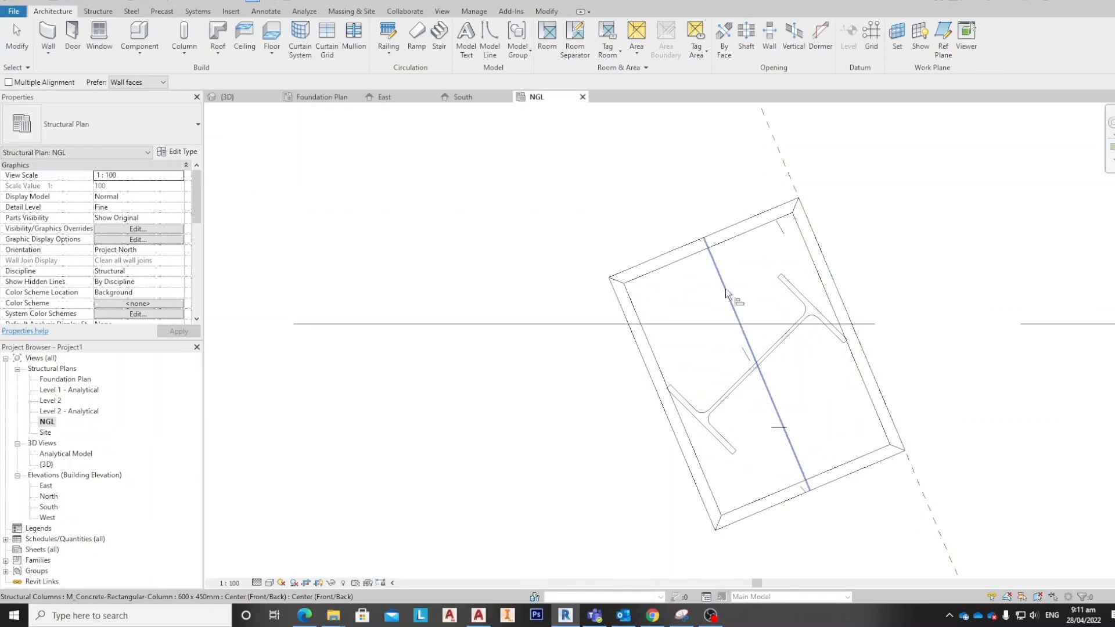
{"action": "scroll", "coordinate": [772, 360], "scroll_direction": "up", "scroll_amount": 2}
{"action": "left_click", "coordinate": [770, 354]}
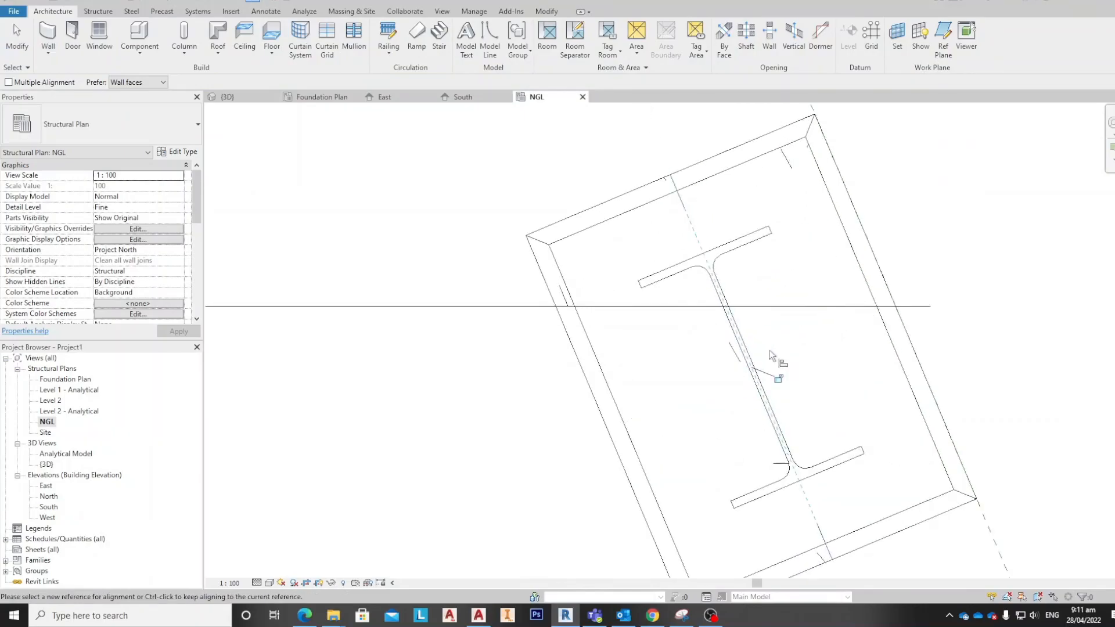
{"action": "scroll", "coordinate": [705, 336], "scroll_direction": "down", "scroll_amount": 5}
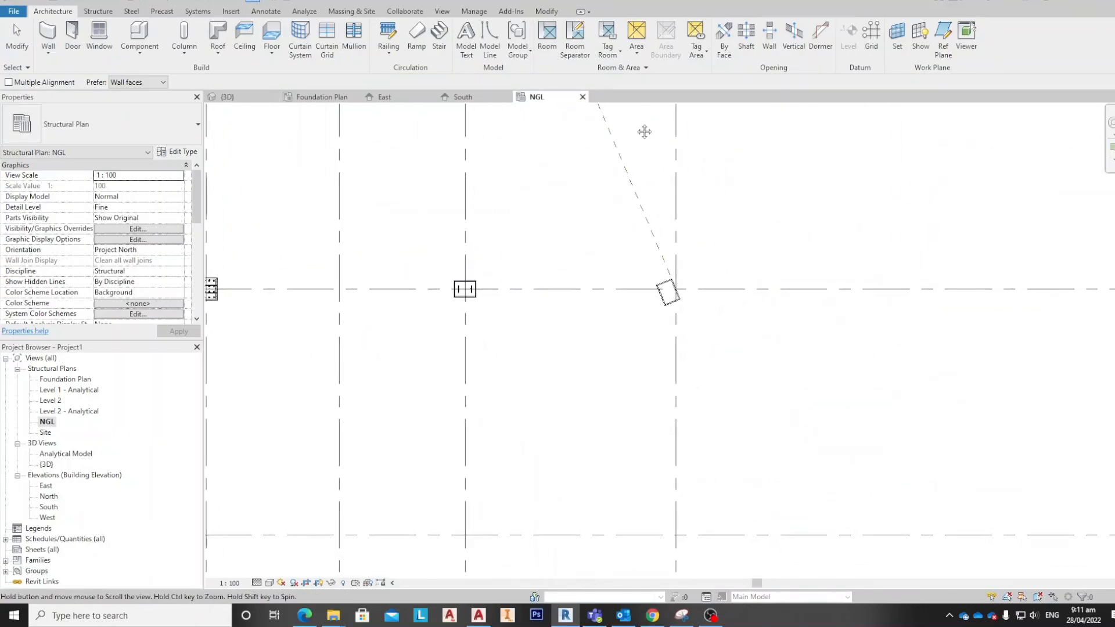
{"action": "key", "text": "Escape"}
Step: Copy the aligned steel column with Multiple enabled from the concrete column's lower edge to the angled concrete column on grid 7
{"action": "scroll", "coordinate": [617, 273], "scroll_direction": "up", "scroll_amount": 5}
{"action": "left_click", "coordinate": [621, 266]}
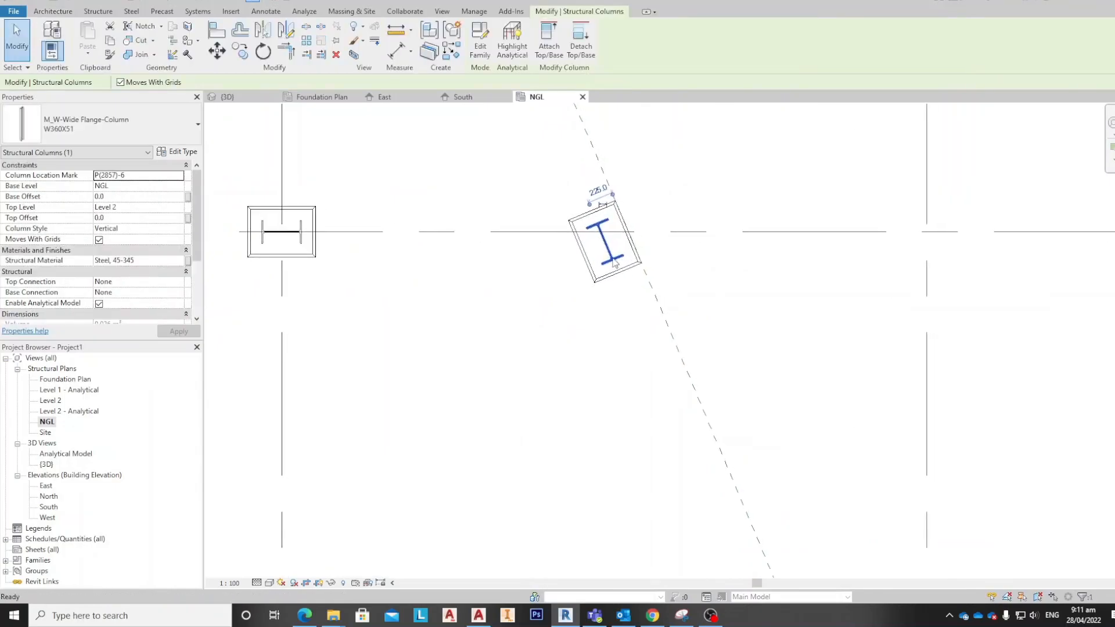
{"action": "key", "text": "o"}
{"action": "scroll", "coordinate": [616, 266], "scroll_direction": "up", "scroll_amount": 2}
{"action": "left_click", "coordinate": [622, 277]}
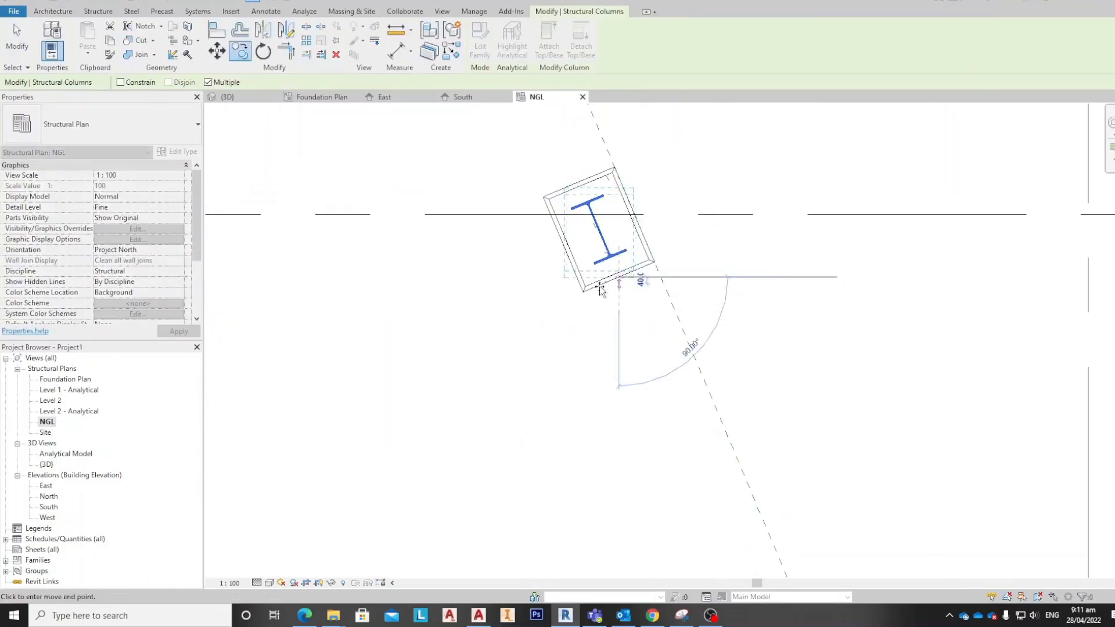
{"action": "scroll", "coordinate": [615, 282], "scroll_direction": "down", "scroll_amount": 5}
{"action": "scroll", "coordinate": [703, 356], "scroll_direction": "up", "scroll_amount": 3}
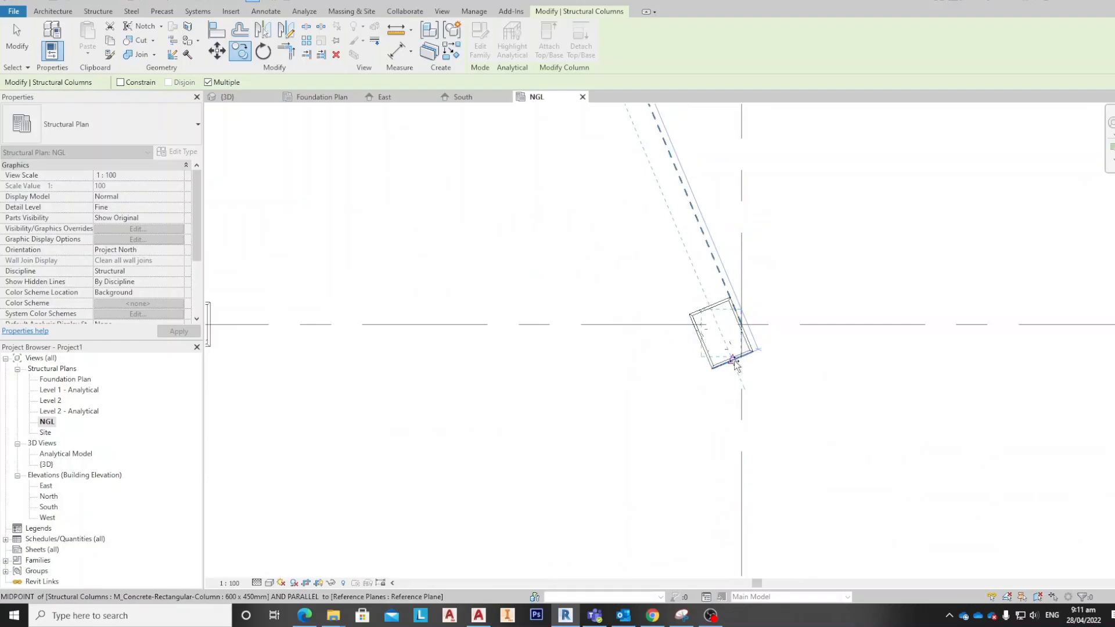
Step: Place further copies of the steel column on the angled concrete columns at grids 5 and 4
{"action": "scroll", "coordinate": [733, 362], "scroll_direction": "down", "scroll_amount": 5}
{"action": "scroll", "coordinate": [668, 250], "scroll_direction": "up", "scroll_amount": 3}
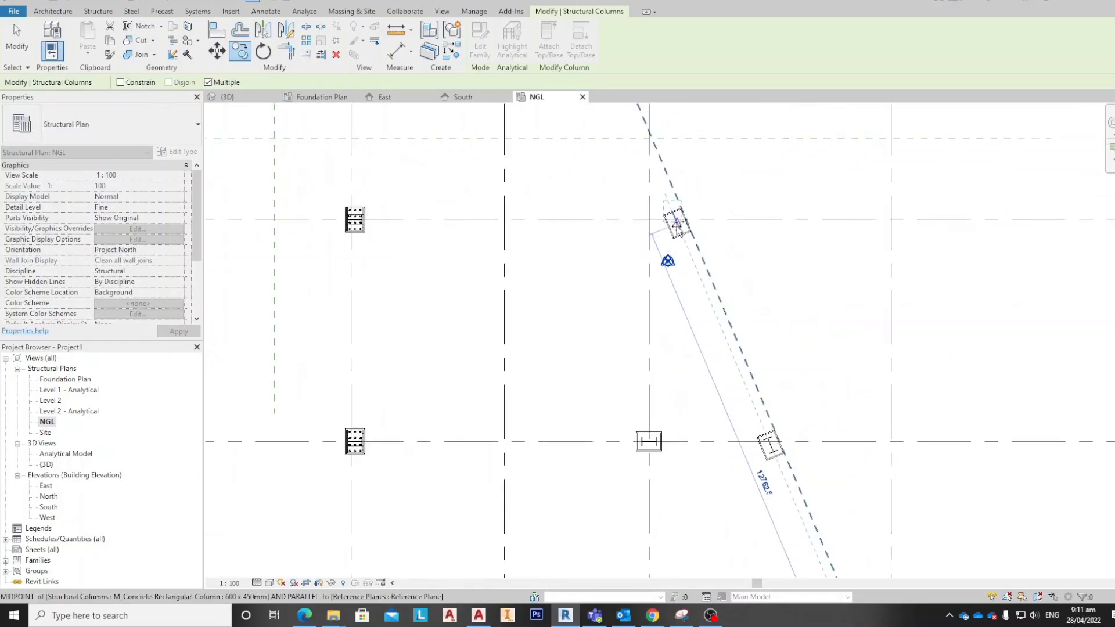
{"action": "left_click", "coordinate": [669, 237]}
{"action": "middle_click_drag", "start_coordinate": [617, 209], "coordinate": [689, 418]}
{"action": "scroll", "coordinate": [665, 273], "scroll_direction": "up", "scroll_amount": 1}
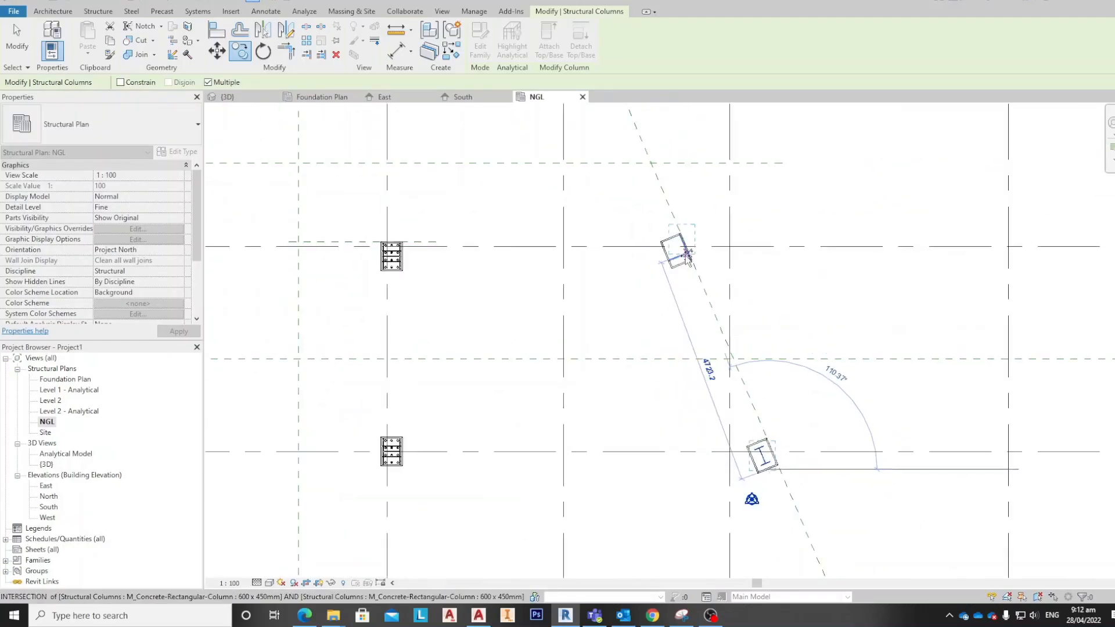
{"action": "left_click", "coordinate": [678, 262]}
Step: Place the last steel column copy on the angled concrete column at grid 3' and finish copying
{"action": "middle_click_drag", "start_coordinate": [667, 219], "coordinate": [684, 465]}
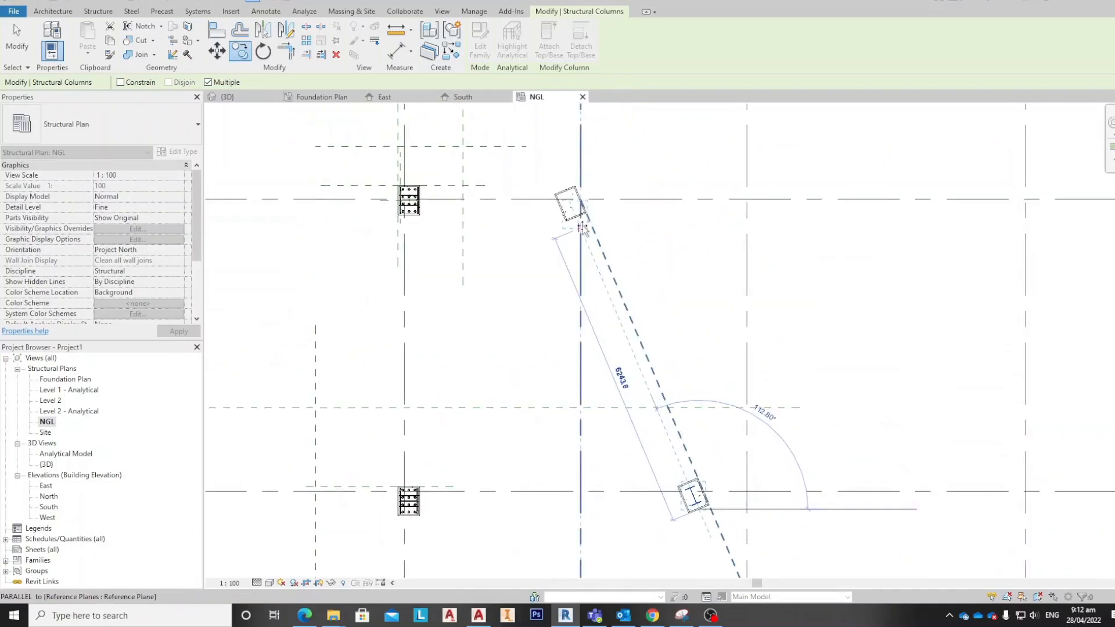
{"action": "scroll", "coordinate": [586, 225], "scroll_direction": "up", "scroll_amount": 1}
{"action": "scroll", "coordinate": [576, 215], "scroll_direction": "up", "scroll_amount": 2}
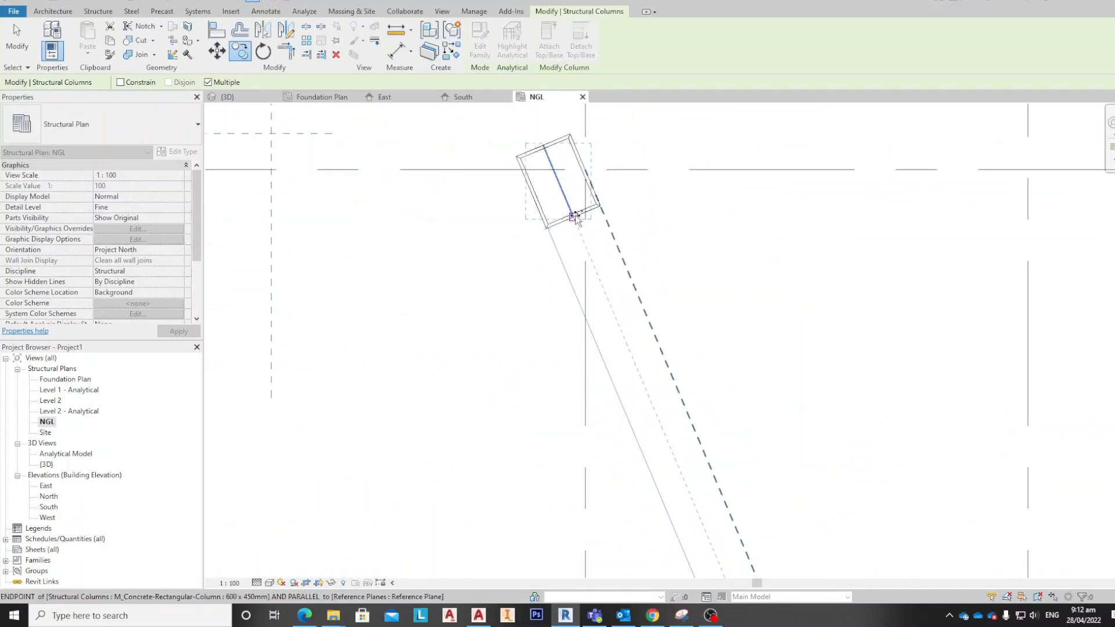
{"action": "left_click", "coordinate": [574, 217]}
{"action": "scroll", "coordinate": [627, 204], "scroll_direction": "down", "scroll_amount": 3}
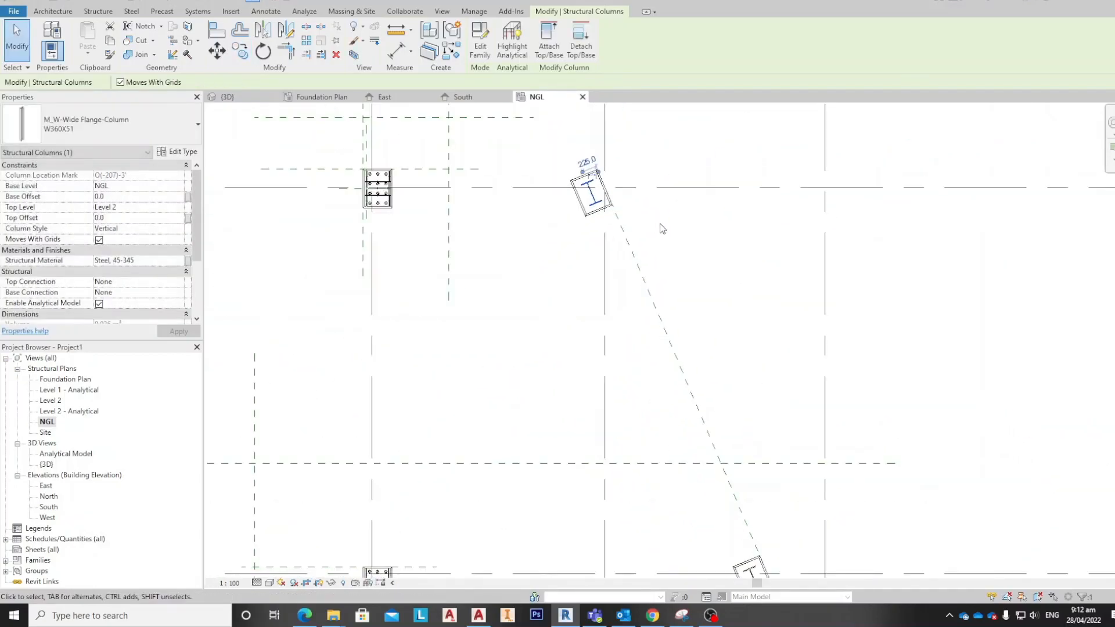
{"action": "scroll", "coordinate": [655, 225], "scroll_direction": "up", "scroll_amount": 1}
{"action": "key", "text": "Escape"}
Step: Examine the copied steel column and the neighbouring base plate connection on grid 3' in the NGL plan
{"action": "scroll", "coordinate": [567, 167], "scroll_direction": "up", "scroll_amount": 3}
{"action": "scroll", "coordinate": [656, 181], "scroll_direction": "down", "scroll_amount": 4}
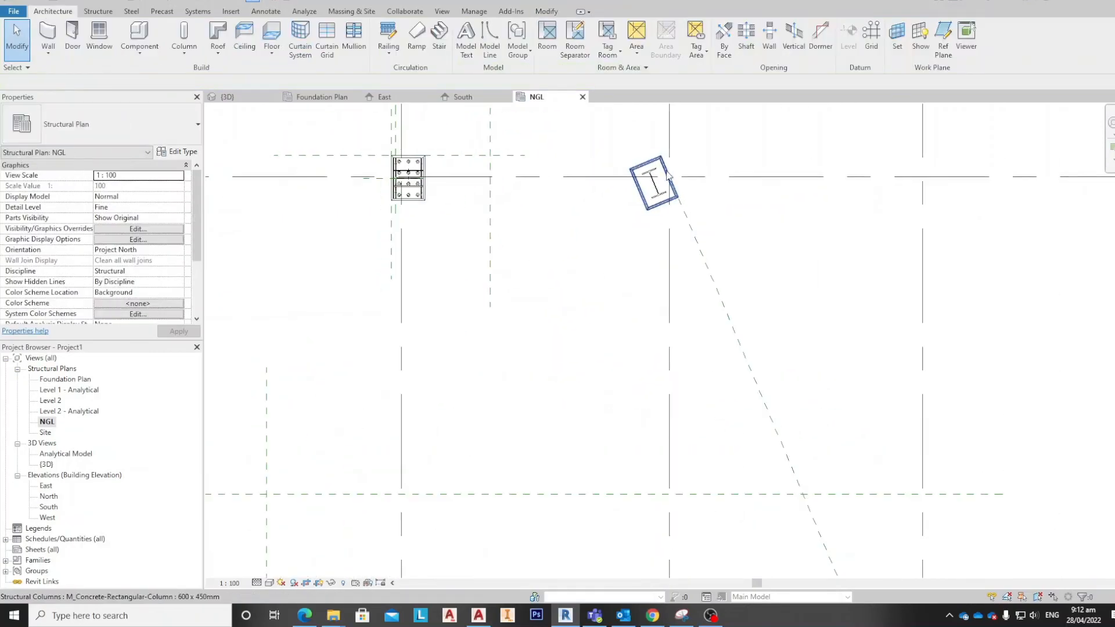
{"action": "scroll", "coordinate": [572, 177], "scroll_direction": "up", "scroll_amount": 4}
{"action": "scroll", "coordinate": [503, 180], "scroll_direction": "up", "scroll_amount": 2}
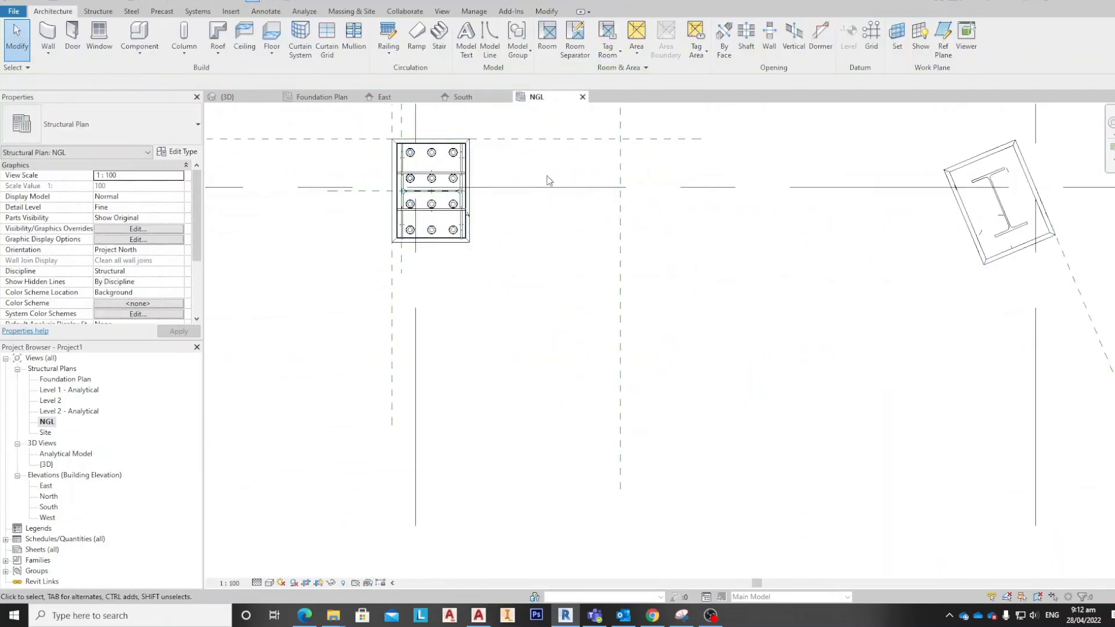
{"action": "scroll", "coordinate": [677, 194], "scroll_direction": "down", "scroll_amount": 3}
{"action": "scroll", "coordinate": [880, 213], "scroll_direction": "up", "scroll_amount": 4}
{"action": "middle_click_drag", "start_coordinate": [819, 217], "coordinate": [604, 262]}
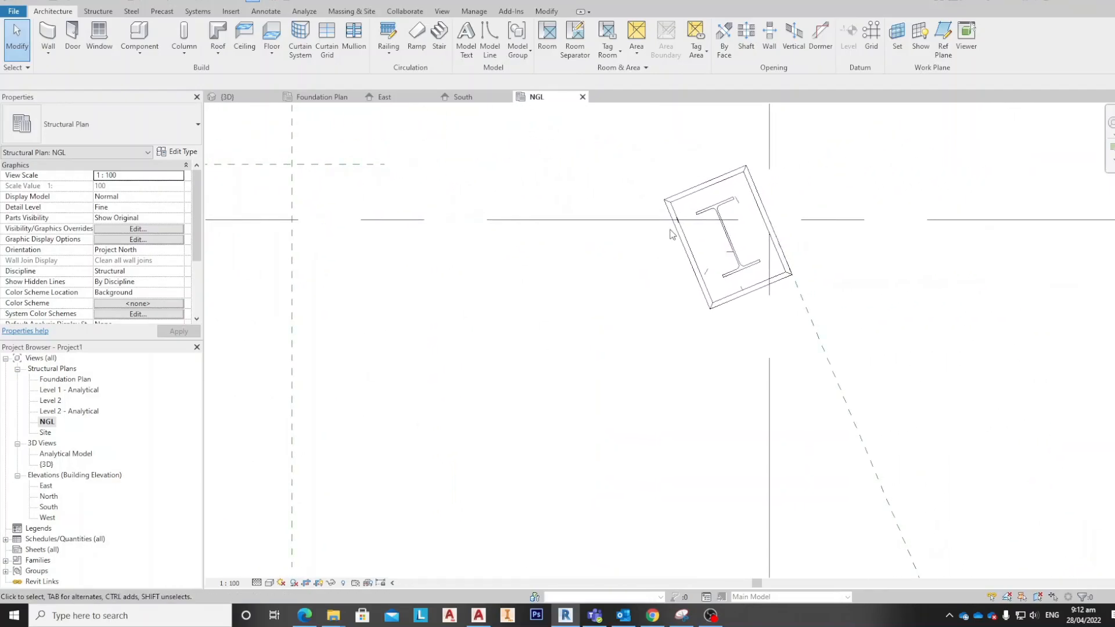
{"action": "scroll", "coordinate": [730, 232], "scroll_direction": "down", "scroll_amount": 3}
{"action": "middle_click_drag", "start_coordinate": [757, 283], "coordinate": [722, 222]}
{"action": "scroll", "coordinate": [720, 247], "scroll_direction": "down", "scroll_amount": 4}
{"action": "scroll", "coordinate": [722, 224], "scroll_direction": "down", "scroll_amount": 2}
{"action": "middle_click_drag", "start_coordinate": [755, 307], "coordinate": [726, 252]}
Step: Inspect the new steel columns on grid P and the angled row in the 3D view
{"action": "left_click", "coordinate": [229, 97]}
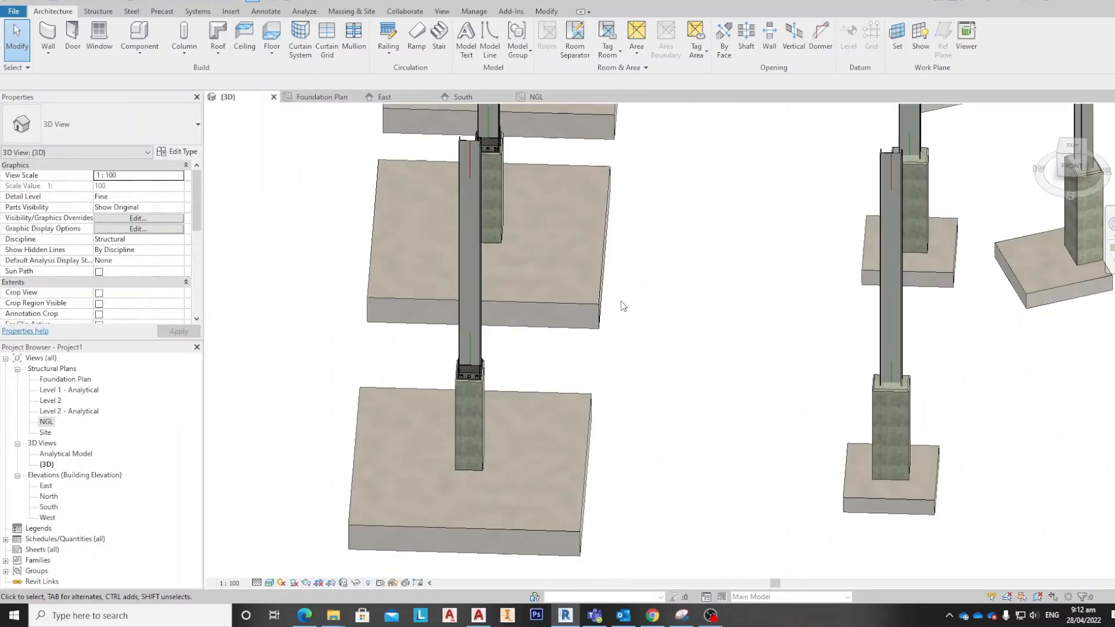
{"action": "scroll", "coordinate": [668, 389], "scroll_direction": "down", "scroll_amount": 6}
{"action": "middle_click_drag", "start_coordinate": [674, 395], "coordinate": [647, 463], "text": "shift"}
{"action": "middle_click_drag", "start_coordinate": [634, 409], "coordinate": [604, 407], "text": "shift"}
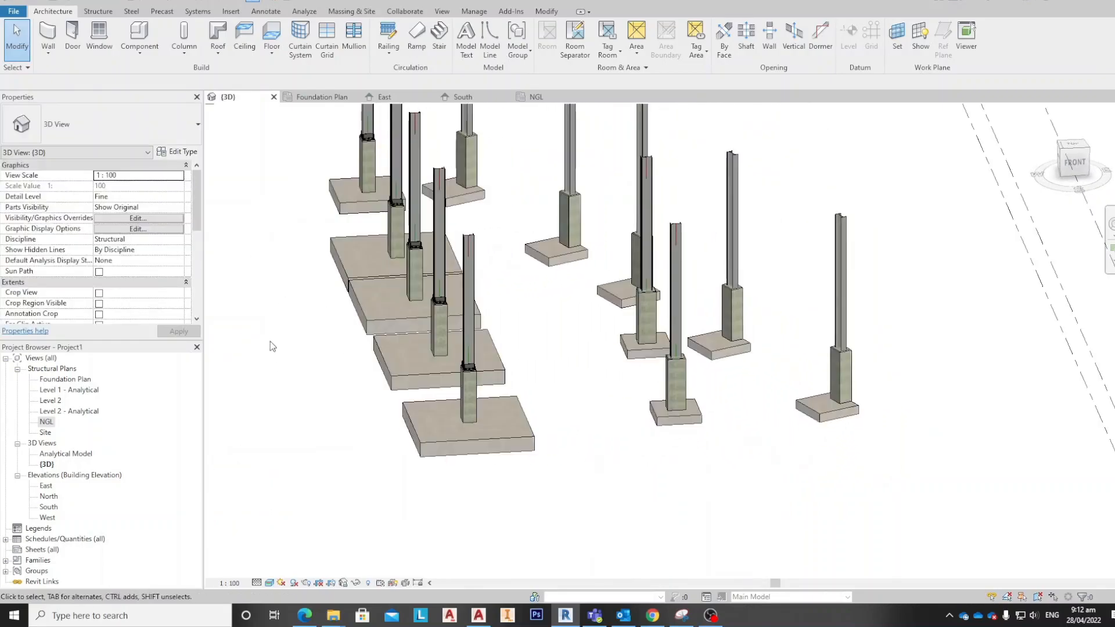
Step: Start a structural floor in the NGL plan and draw its boundary line along the angled columns' outer faces from grid 3' to grid 7
{"action": "double_click", "coordinate": [46, 424]}
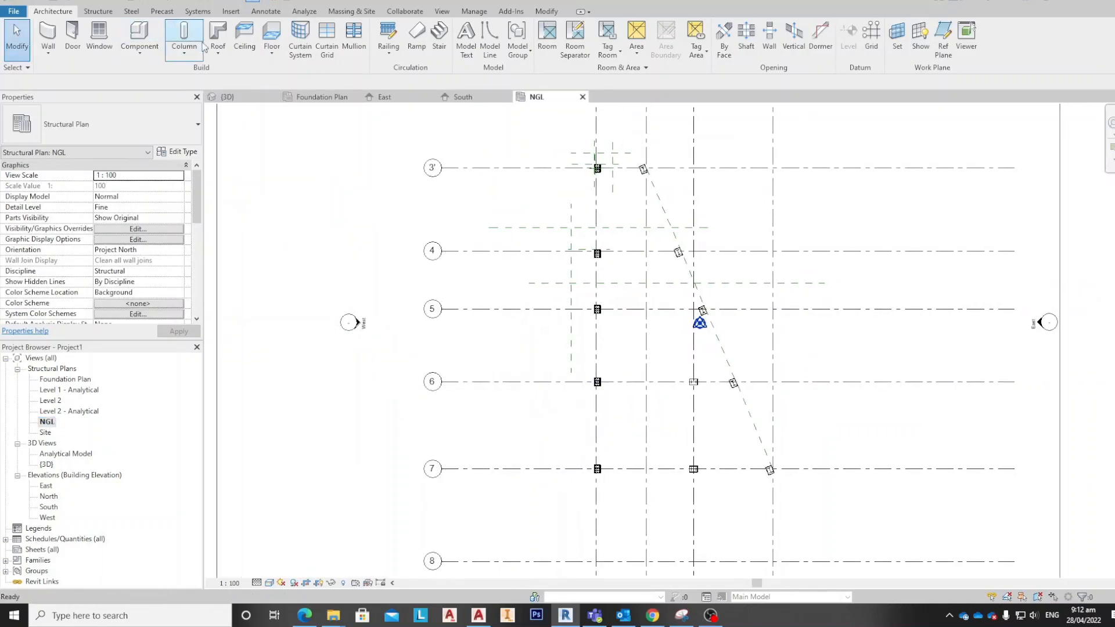
{"action": "left_click", "coordinate": [271, 57]}
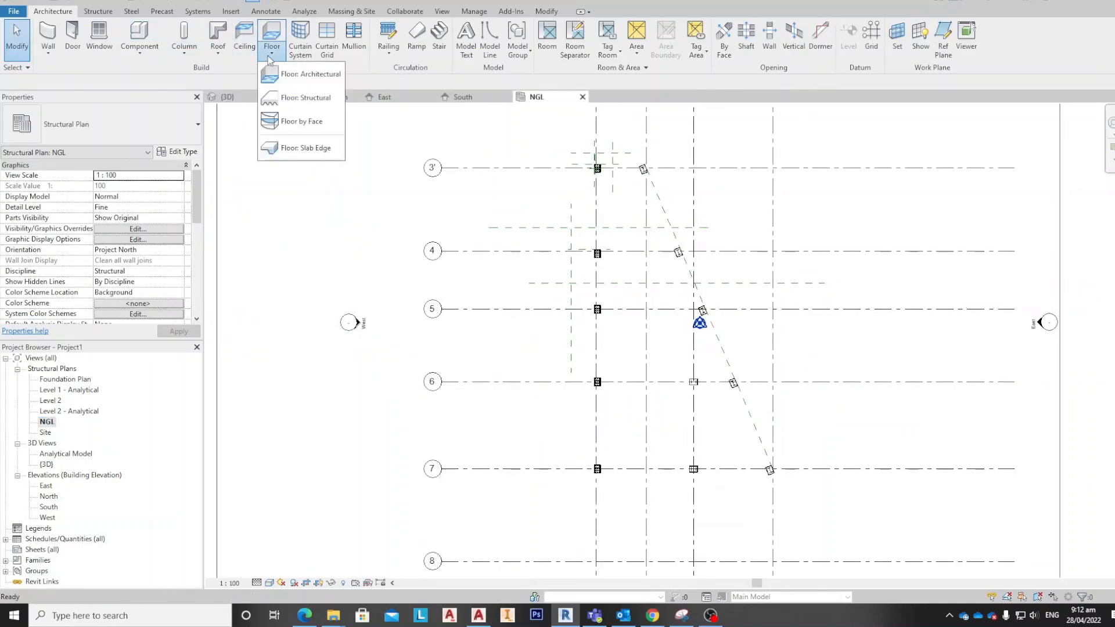
{"action": "left_click", "coordinate": [290, 106]}
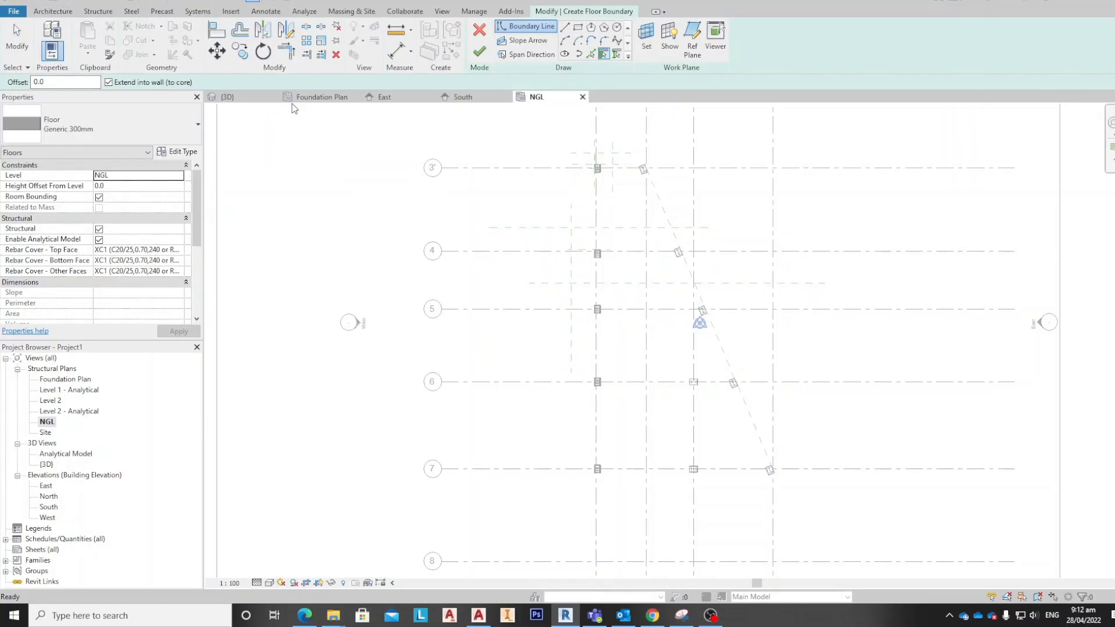
{"action": "left_click", "coordinate": [567, 28]}
{"action": "scroll", "coordinate": [663, 173], "scroll_direction": "up", "scroll_amount": 6}
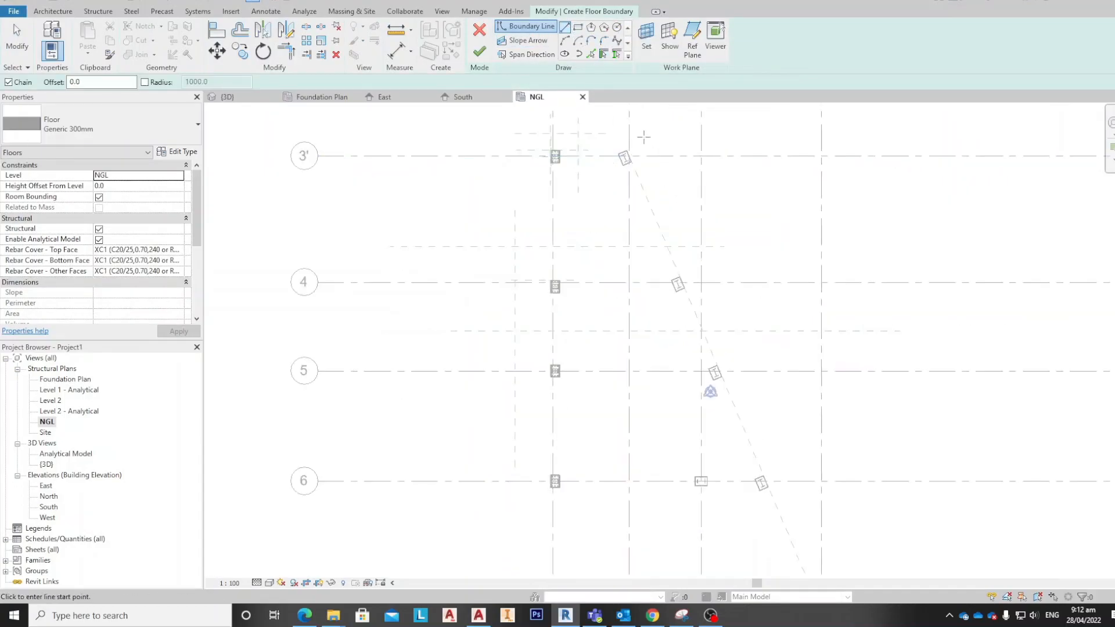
{"action": "left_click", "coordinate": [679, 185]}
{"action": "scroll", "coordinate": [701, 346], "scroll_direction": "down", "scroll_amount": 5}
{"action": "middle_click_drag", "start_coordinate": [764, 395], "coordinate": [619, 57]}
{"action": "scroll", "coordinate": [619, 56], "scroll_direction": "down", "scroll_amount": 3}
{"action": "scroll", "coordinate": [747, 363], "scroll_direction": "up", "scroll_amount": 1}
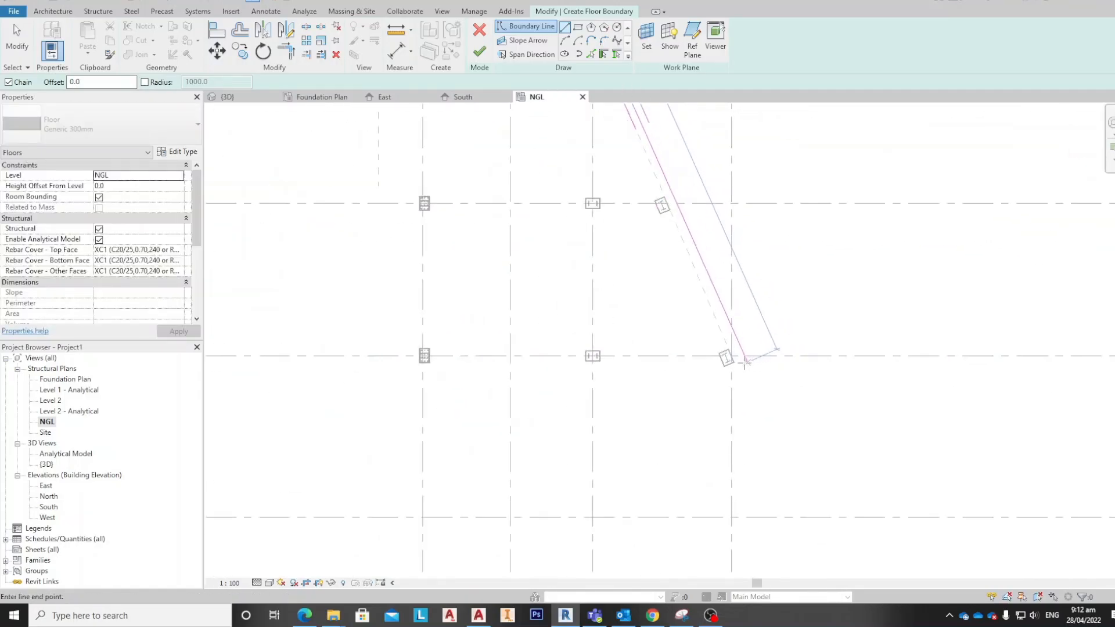
{"action": "scroll", "coordinate": [747, 363], "scroll_direction": "up", "scroll_amount": 3}
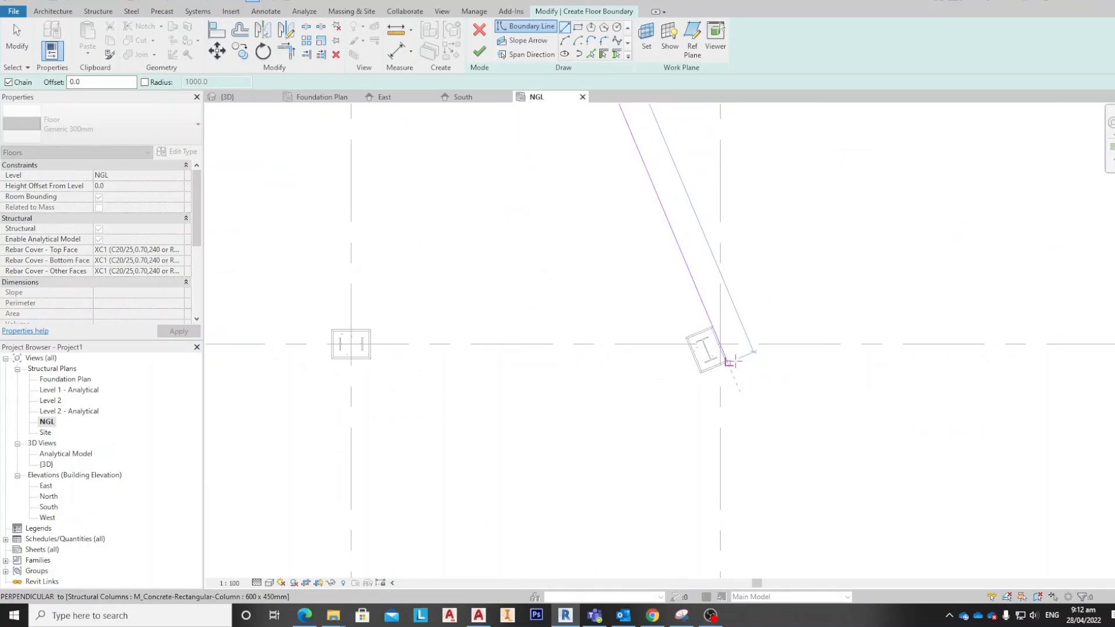
{"action": "left_click", "coordinate": [730, 362]}
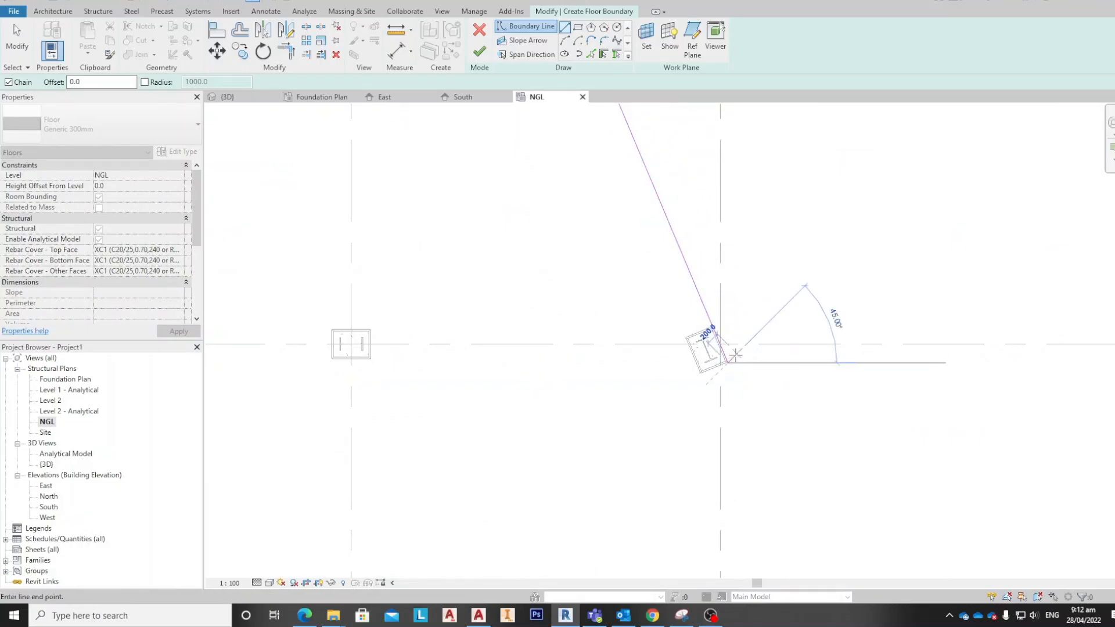
Step: Continue the boundary along the grid 7 angled column's end face, and add a horizontal line about 12940 mm long past the western column
{"action": "scroll", "coordinate": [695, 395], "scroll_direction": "up", "scroll_amount": 1}
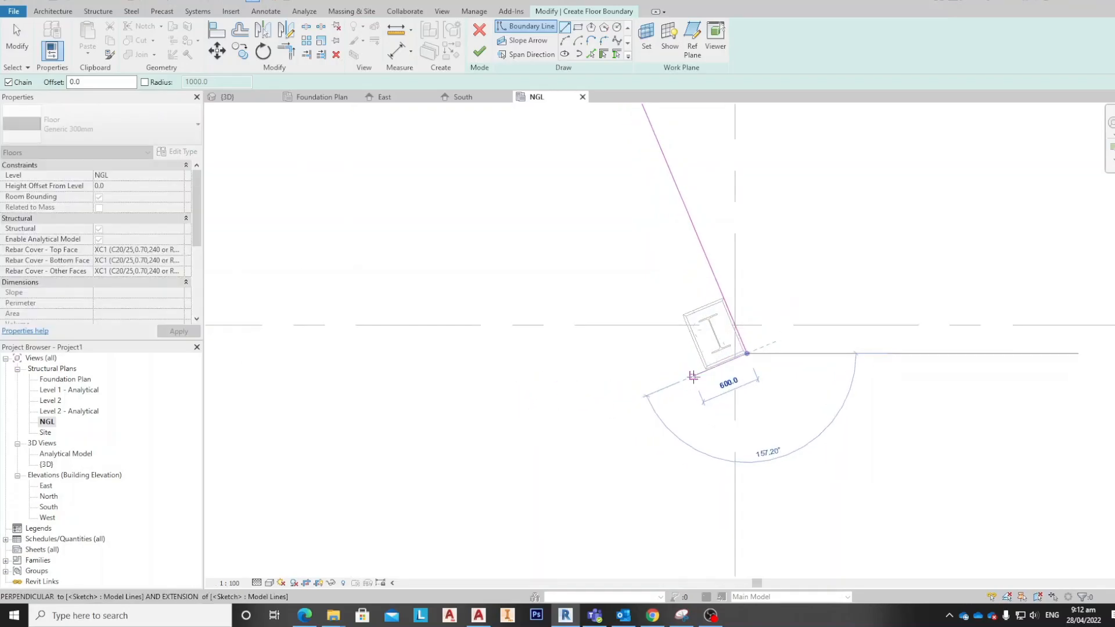
{"action": "scroll", "coordinate": [705, 370], "scroll_direction": "up", "scroll_amount": 3}
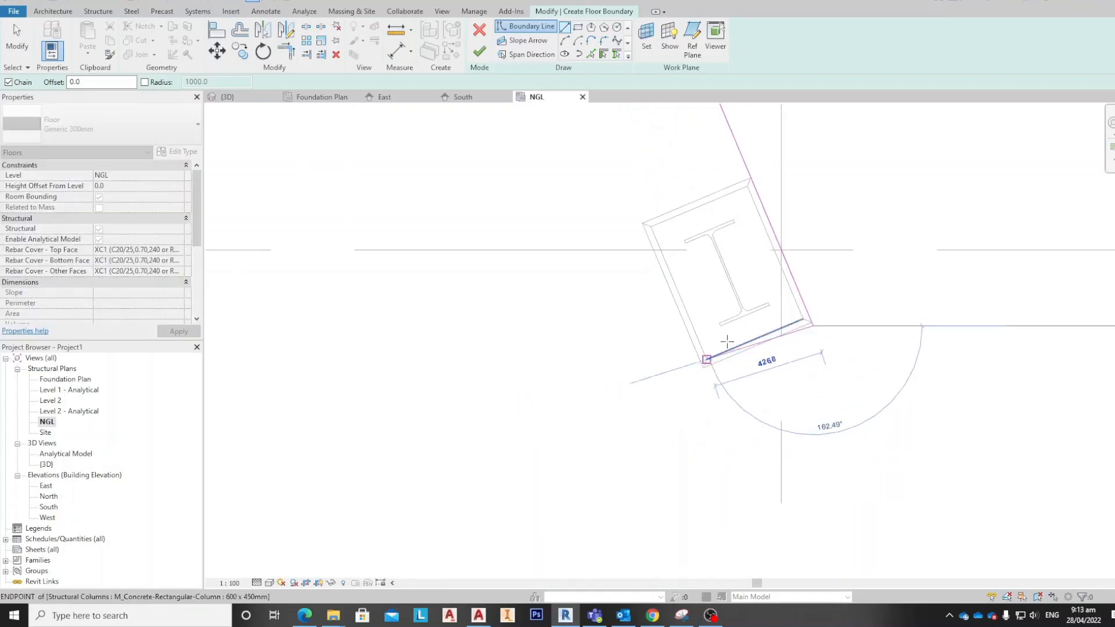
{"action": "scroll", "coordinate": [813, 331], "scroll_direction": "up", "scroll_amount": 4}
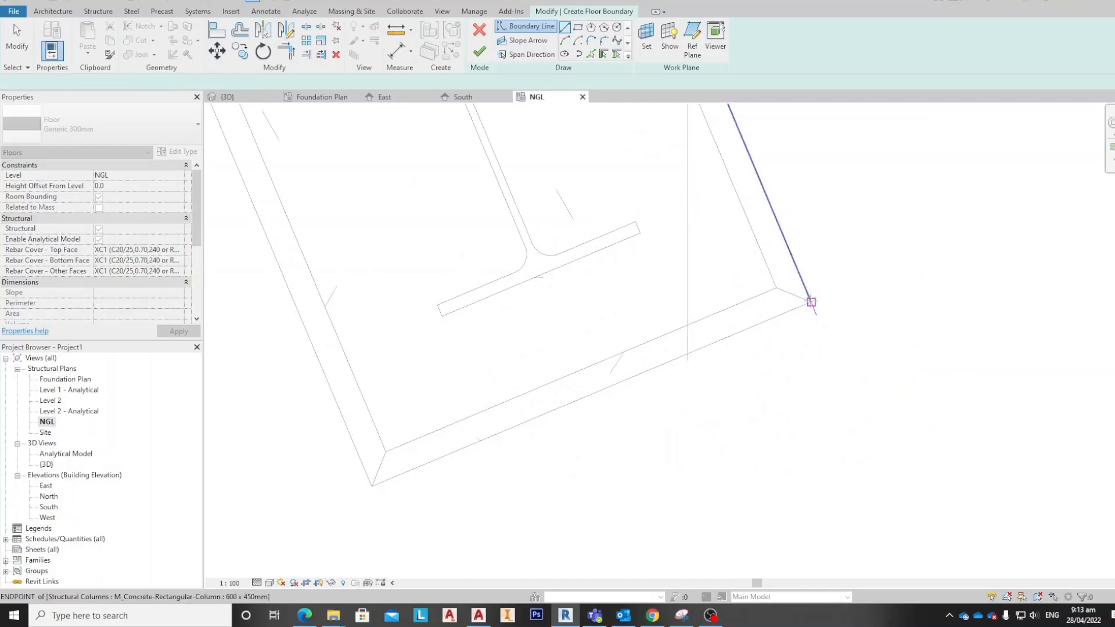
{"action": "scroll", "coordinate": [762, 345], "scroll_direction": "down", "scroll_amount": 3}
{"action": "scroll", "coordinate": [674, 347], "scroll_direction": "up", "scroll_amount": 2}
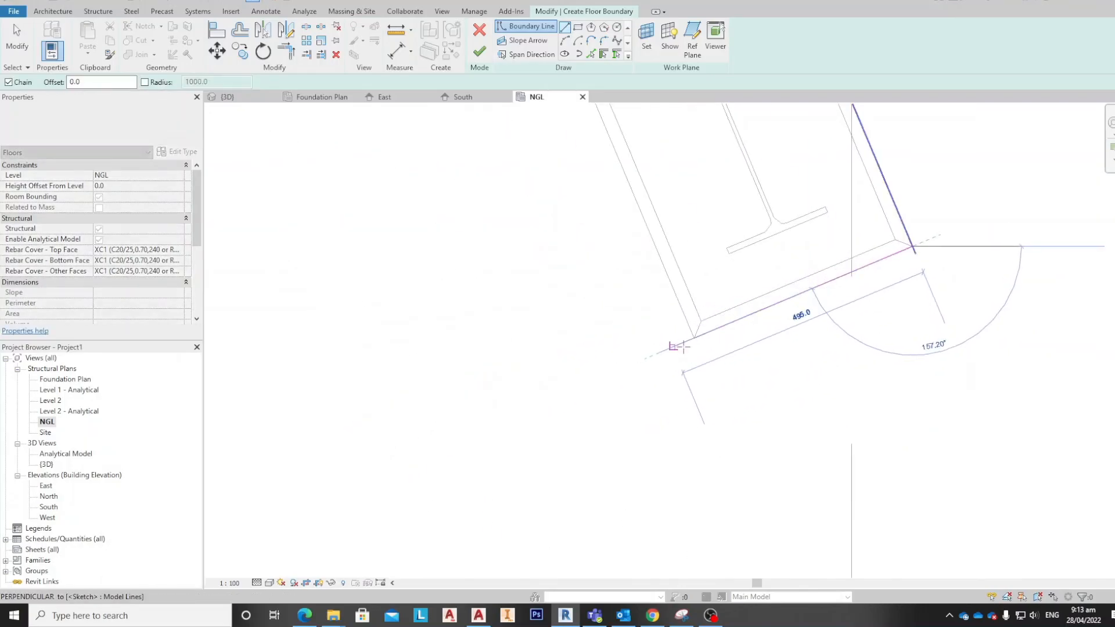
{"action": "scroll", "coordinate": [695, 339], "scroll_direction": "down", "scroll_amount": 5}
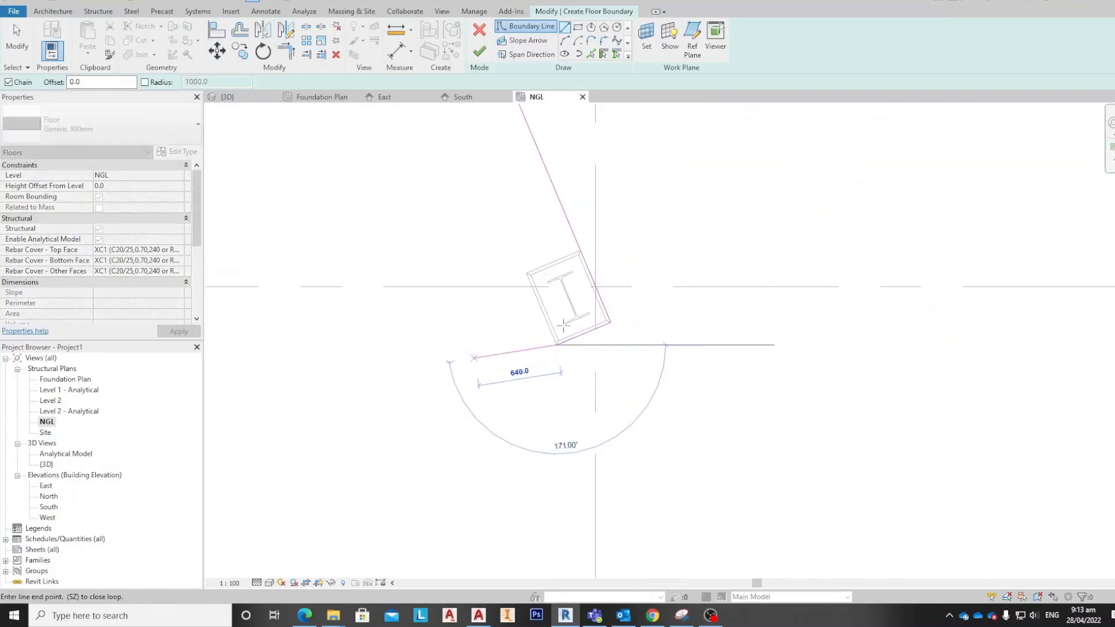
{"action": "scroll", "coordinate": [441, 261], "scroll_direction": "up", "scroll_amount": 1}
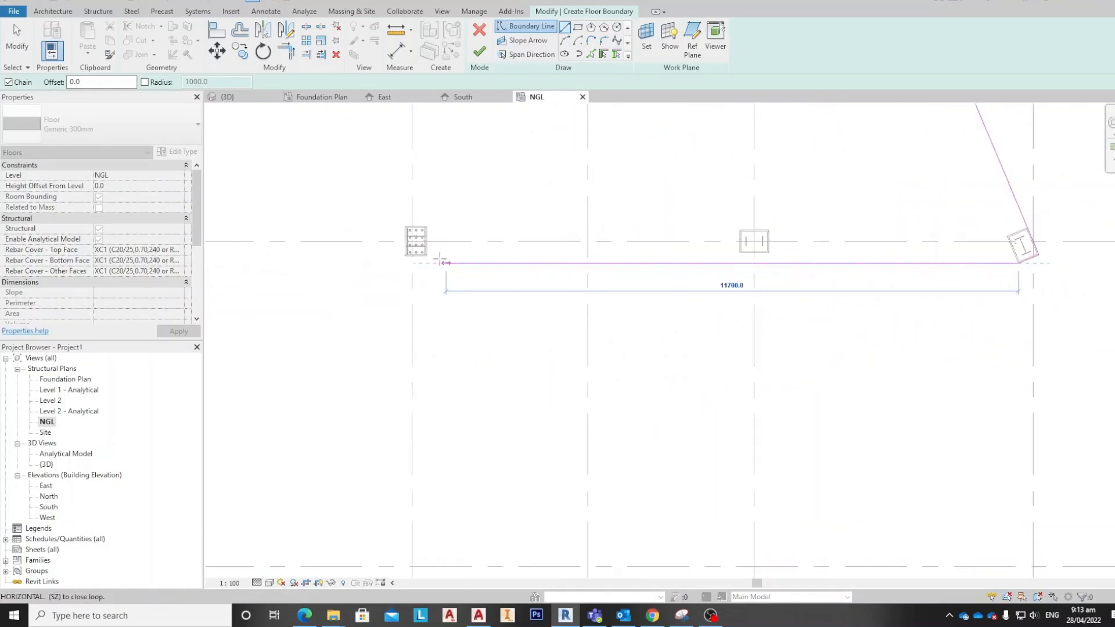
{"action": "scroll", "coordinate": [430, 262], "scroll_direction": "up", "scroll_amount": 3}
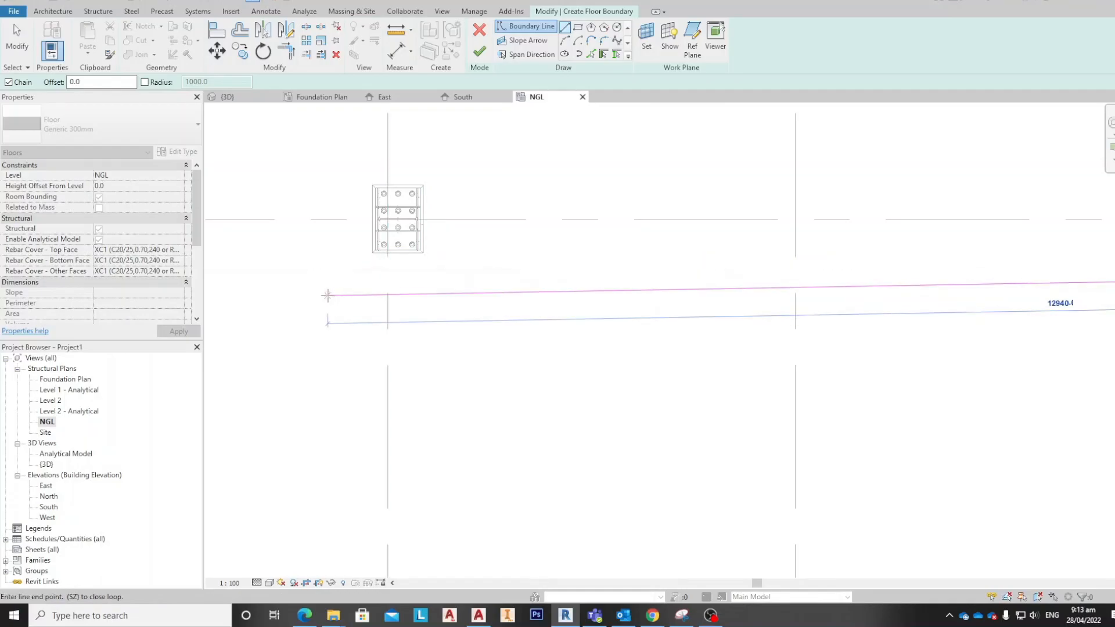
{"action": "key", "text": "Escape"}
{"action": "key", "text": "Escape"}
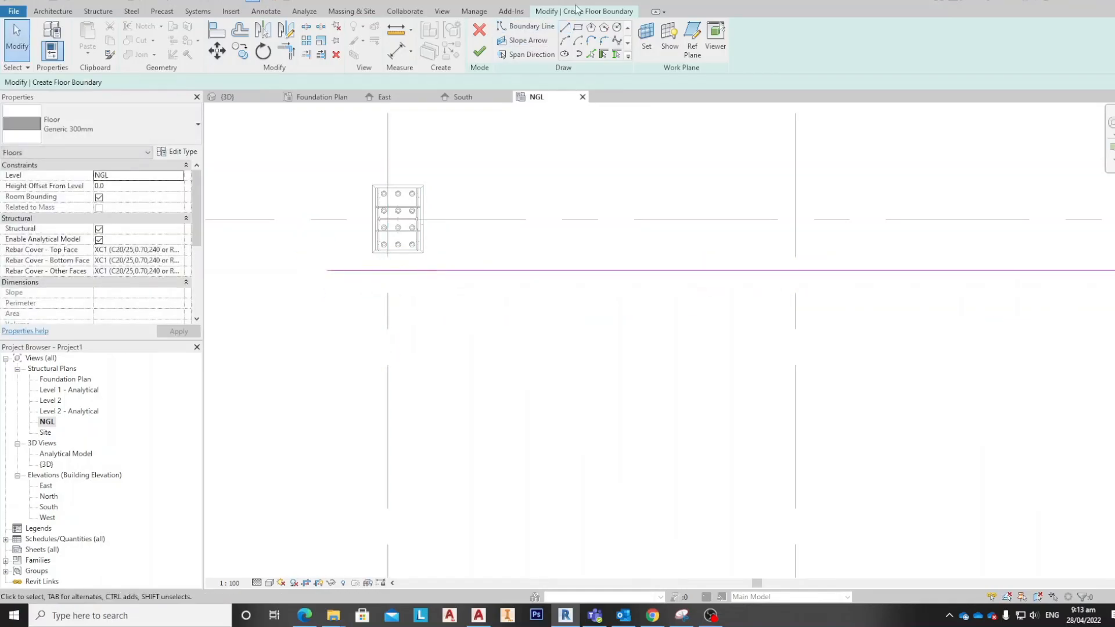
Step: Draw the boundary along the western columns' inner faces from grid 7 to grid 3', and across to the angled line's upper end
{"action": "left_click", "coordinate": [569, 28]}
{"action": "left_click", "coordinate": [424, 253]}
{"action": "scroll", "coordinate": [433, 154], "scroll_direction": "down", "scroll_amount": 1}
{"action": "middle_click_drag", "start_coordinate": [435, 158], "coordinate": [445, 420]}
{"action": "scroll", "coordinate": [449, 299], "scroll_direction": "down", "scroll_amount": 3}
{"action": "middle_click_drag", "start_coordinate": [457, 229], "coordinate": [430, 393]}
{"action": "middle_click_drag", "start_coordinate": [426, 185], "coordinate": [422, 376]}
{"action": "scroll", "coordinate": [410, 123], "scroll_direction": "up", "scroll_amount": 3}
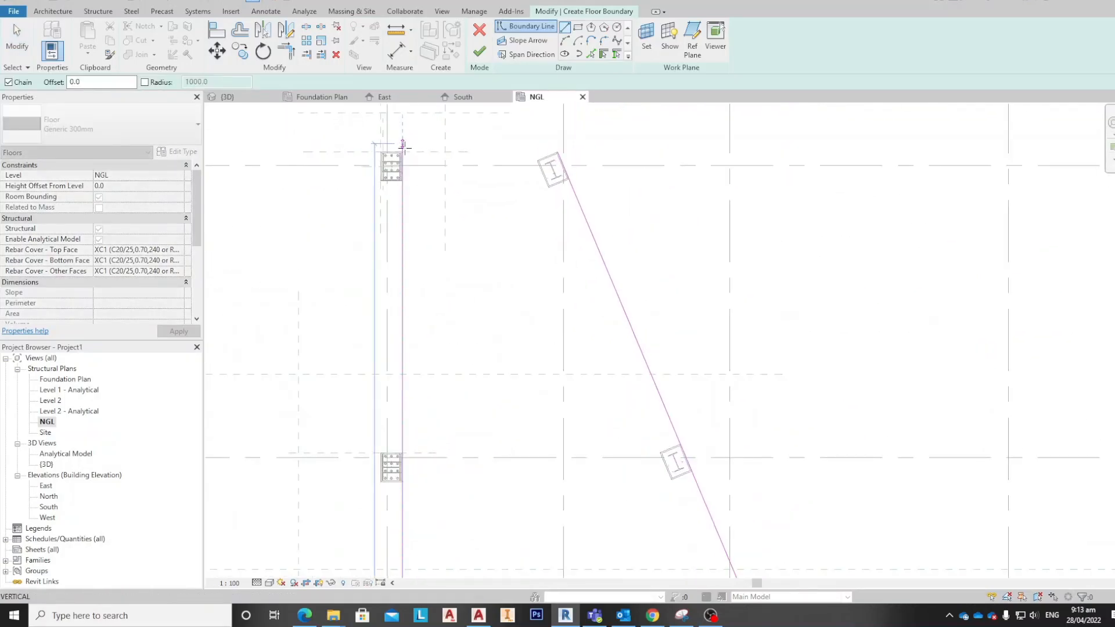
{"action": "left_click", "coordinate": [403, 151]}
{"action": "left_click", "coordinate": [558, 156]}
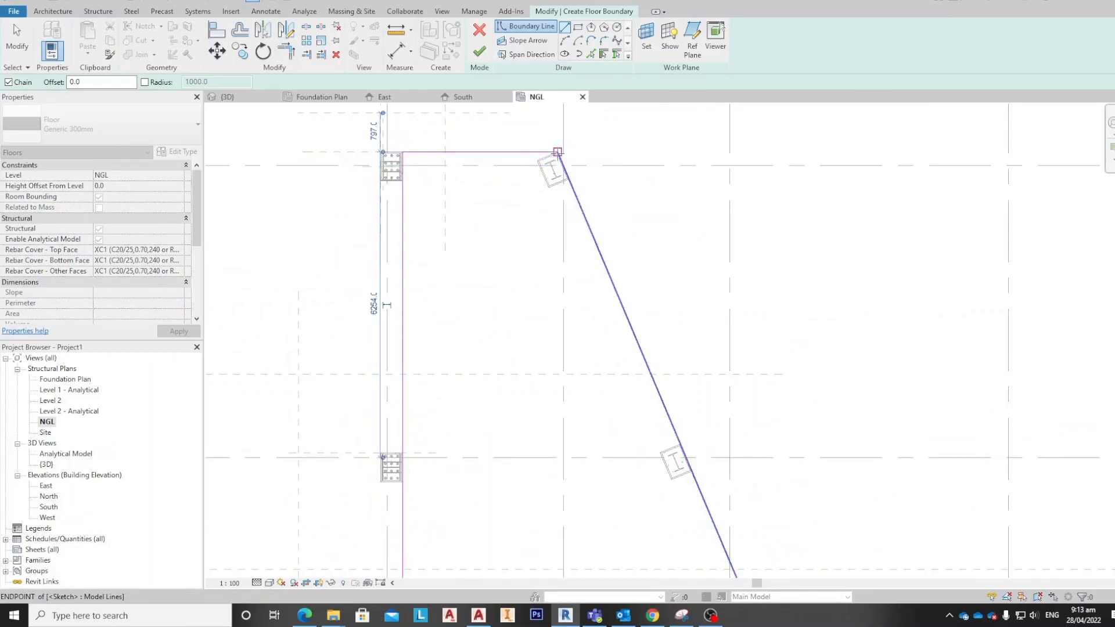
{"action": "key", "text": "Escape"}
{"action": "key", "text": "Escape"}
Step: Trim the vertical and horizontal boundary lines to a corner beside the western column at grid 7
{"action": "scroll", "coordinate": [526, 182], "scroll_direction": "down", "scroll_amount": 2}
{"action": "scroll", "coordinate": [526, 182], "scroll_direction": "down", "scroll_amount": 5}
{"action": "middle_click_drag", "start_coordinate": [513, 294], "coordinate": [516, 142]}
{"action": "scroll", "coordinate": [482, 355], "scroll_direction": "up", "scroll_amount": 4}
{"action": "scroll", "coordinate": [512, 292], "scroll_direction": "up", "scroll_amount": 4}
{"action": "middle_click_drag", "start_coordinate": [503, 337], "coordinate": [503, 324]}
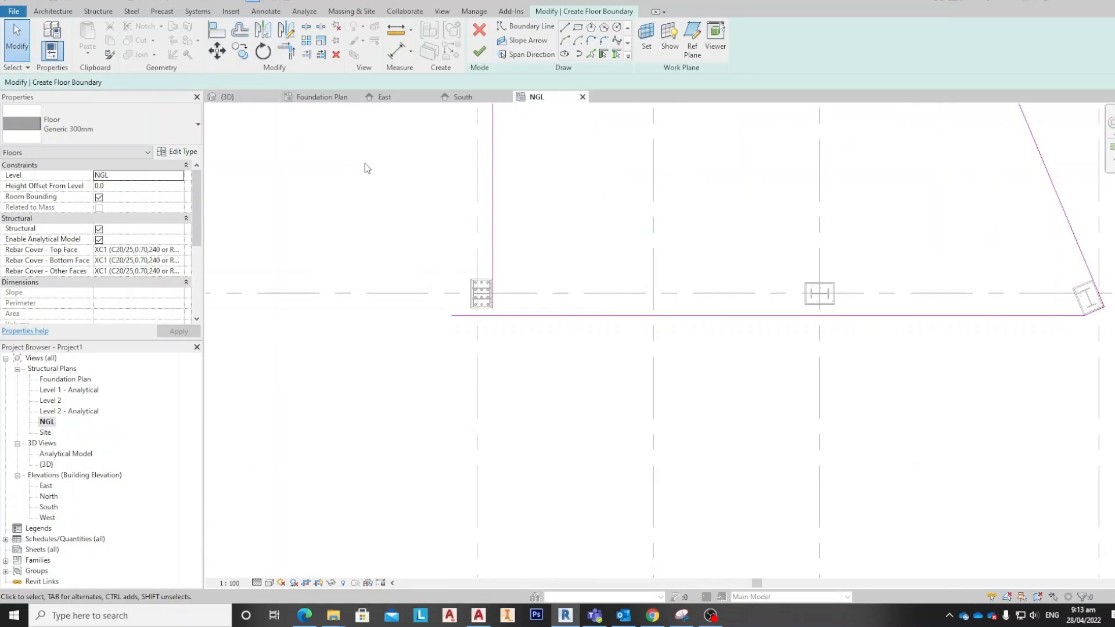
{"action": "scroll", "coordinate": [485, 317], "scroll_direction": "up", "scroll_amount": 4}
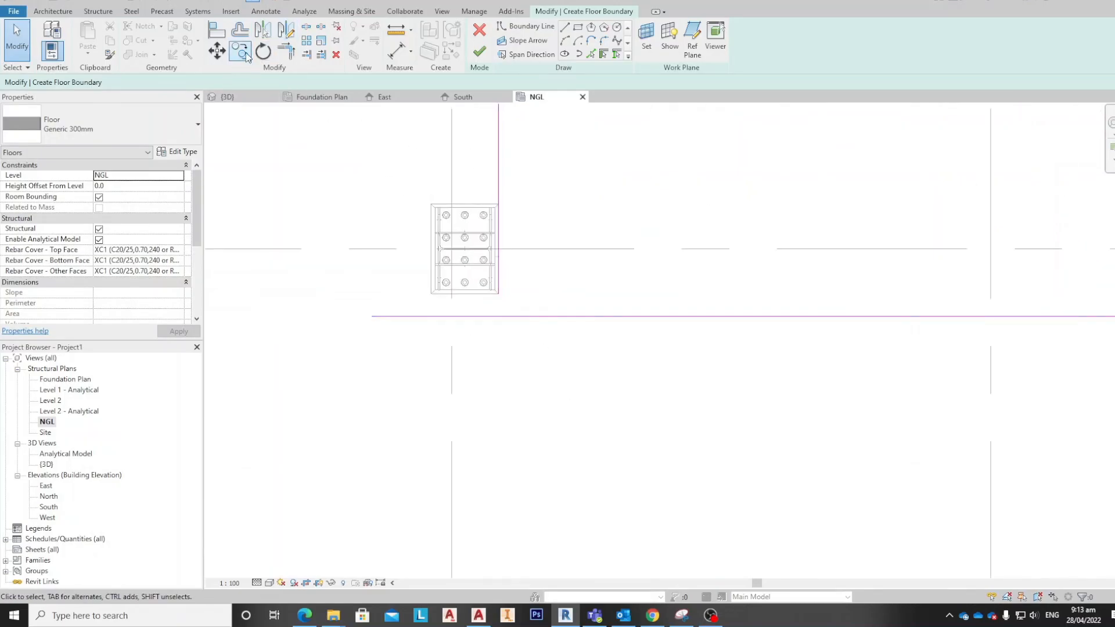
{"action": "left_click", "coordinate": [285, 55]}
{"action": "left_click", "coordinate": [498, 155]}
Step: Draw a rectangular opening in the floor sketch around the concrete column at grids P and 6
{"action": "scroll", "coordinate": [592, 297], "scroll_direction": "down", "scroll_amount": 2}
{"action": "middle_click_drag", "start_coordinate": [593, 297], "coordinate": [486, 424]}
{"action": "scroll", "coordinate": [487, 424], "scroll_direction": "down", "scroll_amount": 3}
{"action": "scroll", "coordinate": [711, 362], "scroll_direction": "down", "scroll_amount": 1}
{"action": "middle_click_drag", "start_coordinate": [711, 362], "coordinate": [472, 346]}
{"action": "scroll", "coordinate": [575, 397], "scroll_direction": "down", "scroll_amount": 1}
{"action": "middle_click_drag", "start_coordinate": [574, 401], "coordinate": [586, 491]}
{"action": "scroll", "coordinate": [571, 311], "scroll_direction": "down", "scroll_amount": 1}
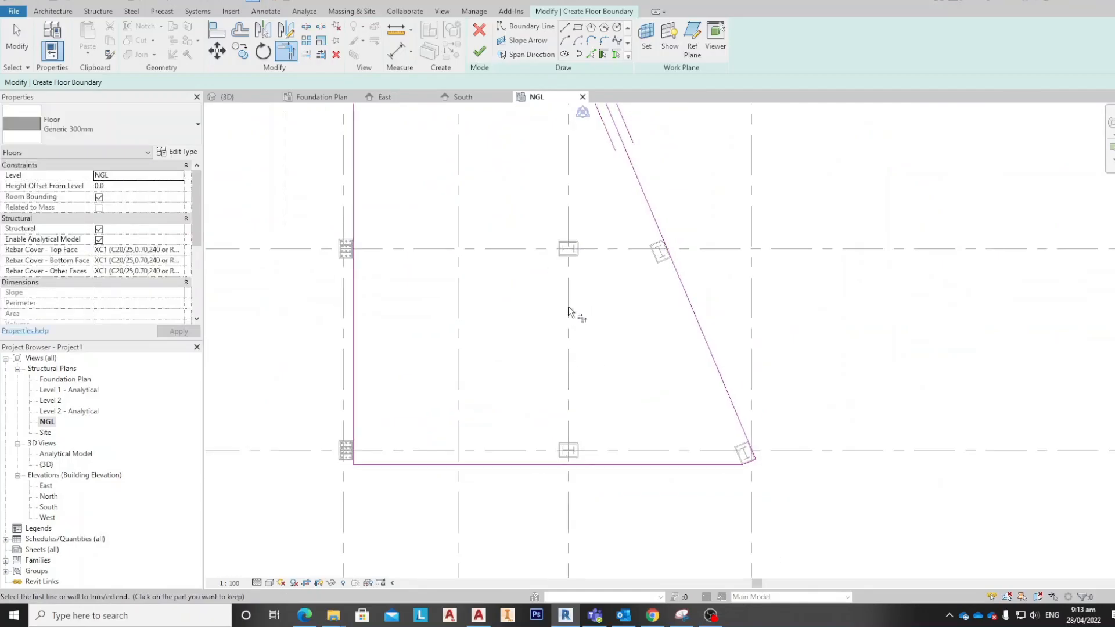
{"action": "scroll", "coordinate": [570, 258], "scroll_direction": "up", "scroll_amount": 1}
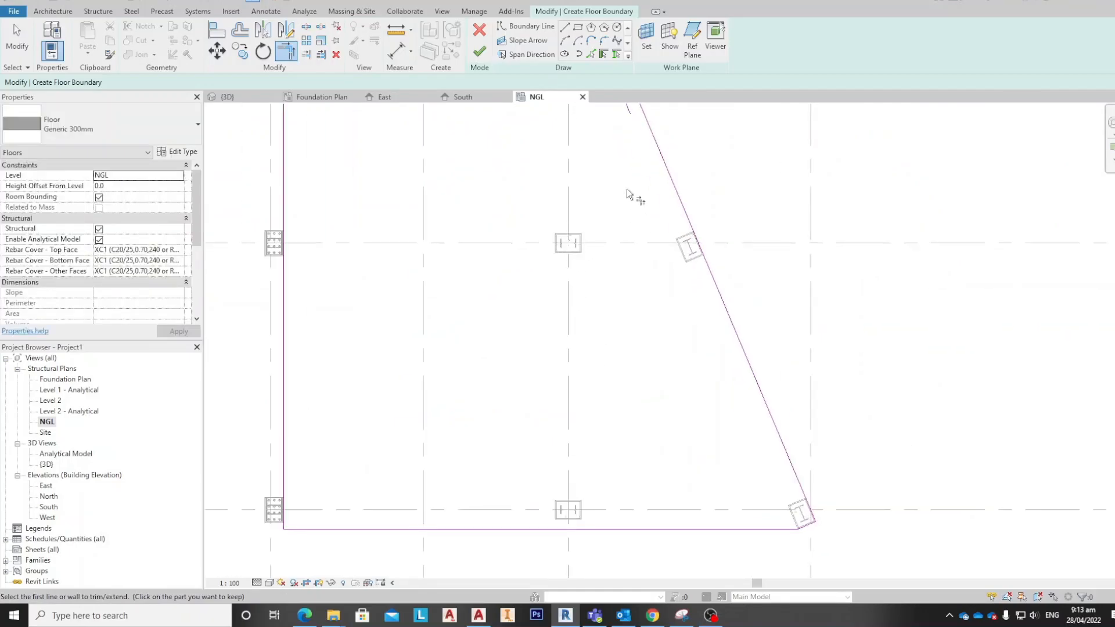
{"action": "left_click", "coordinate": [578, 28]}
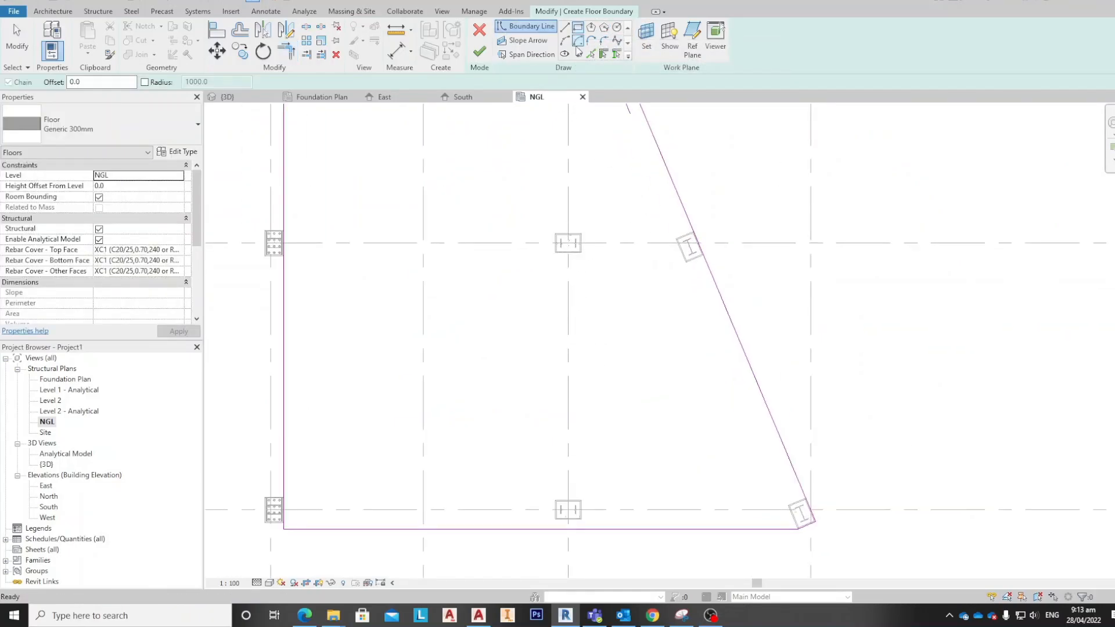
{"action": "scroll", "coordinate": [557, 233], "scroll_direction": "up", "scroll_amount": 5}
{"action": "left_click", "coordinate": [538, 227]}
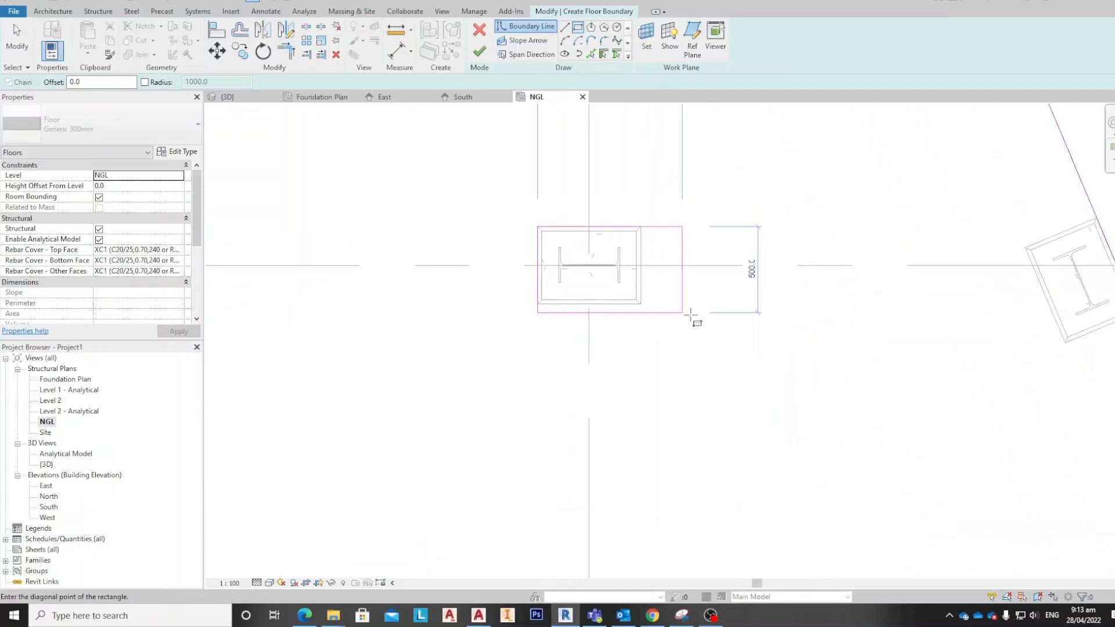
{"action": "left_click", "coordinate": [641, 303]}
Step: Draw a 600 x 450 mm rectangular opening around the concrete column at grids P and 7
{"action": "scroll", "coordinate": [691, 287], "scroll_direction": "down", "scroll_amount": 3}
{"action": "middle_click_drag", "start_coordinate": [700, 301], "coordinate": [670, 421]}
{"action": "scroll", "coordinate": [628, 348], "scroll_direction": "down", "scroll_amount": 2}
{"action": "middle_click_drag", "start_coordinate": [628, 214], "coordinate": [597, 186]}
{"action": "scroll", "coordinate": [601, 250], "scroll_direction": "down", "scroll_amount": 3}
{"action": "middle_click_drag", "start_coordinate": [607, 276], "coordinate": [597, 192]}
{"action": "scroll", "coordinate": [567, 406], "scroll_direction": "up", "scroll_amount": 5}
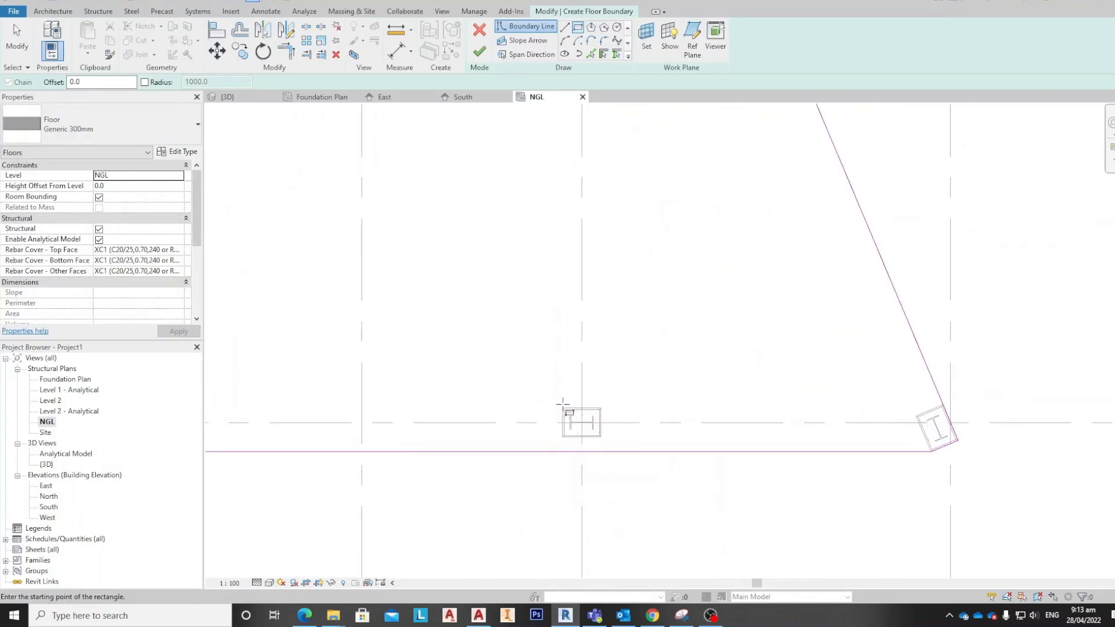
{"action": "left_click", "coordinate": [563, 409]}
{"action": "scroll", "coordinate": [600, 436], "scroll_direction": "up", "scroll_amount": 4}
{"action": "left_click", "coordinate": [606, 427]}
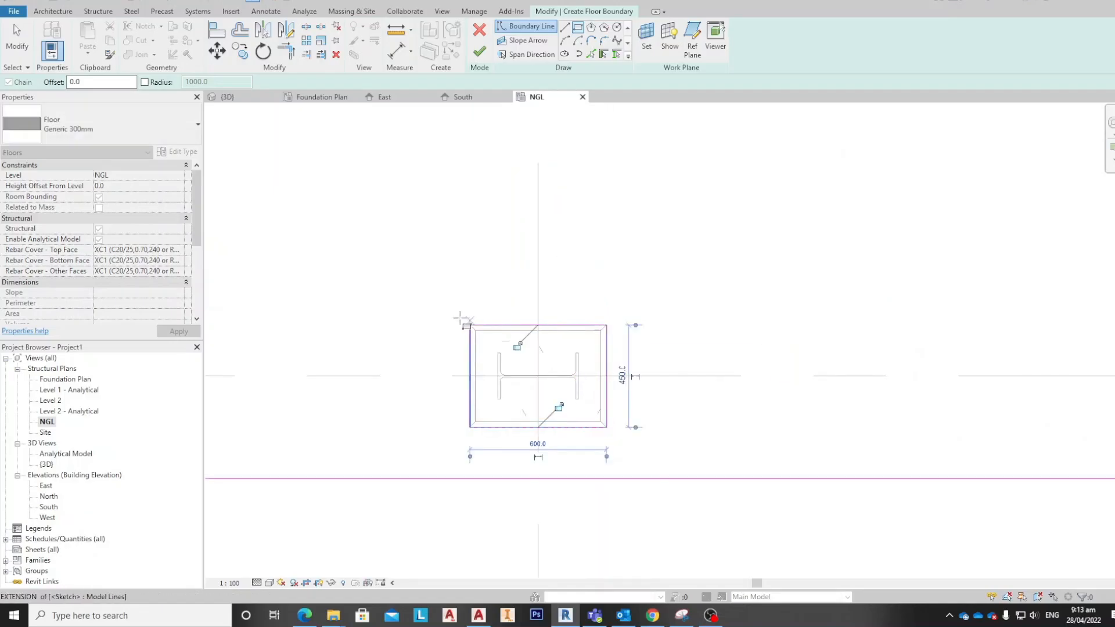
Step: Draw boundary lines along the two inner faces of the angled concrete column at grid 7
{"action": "middle_click_drag", "start_coordinate": [606, 427], "coordinate": [402, 291]}
{"action": "scroll", "coordinate": [674, 206], "scroll_direction": "up", "scroll_amount": 2}
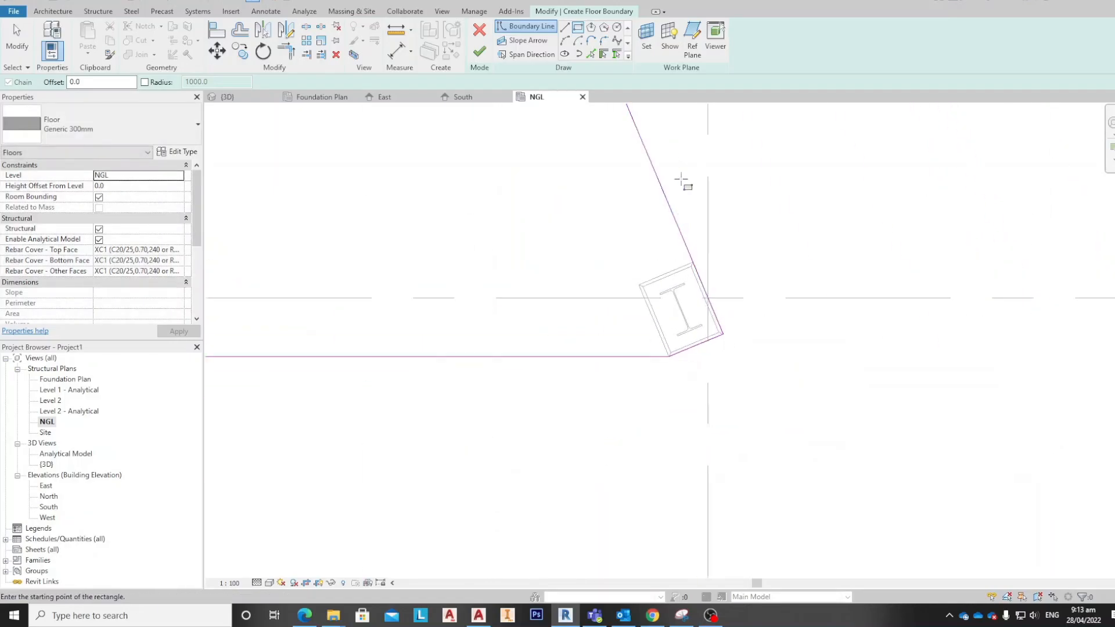
{"action": "scroll", "coordinate": [673, 273], "scroll_direction": "up", "scroll_amount": 2}
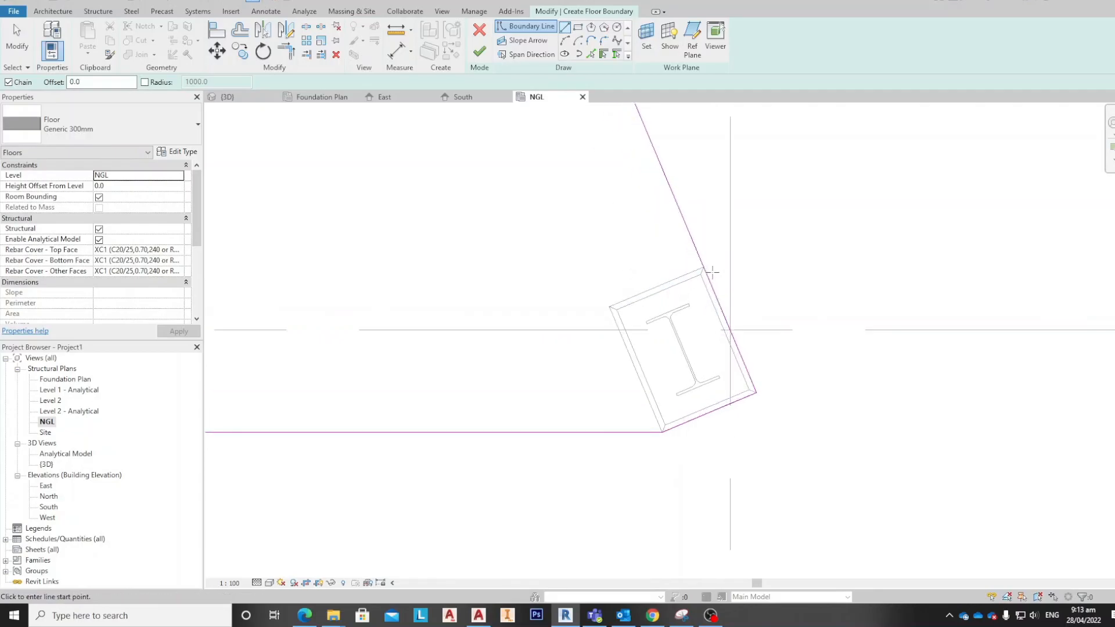
{"action": "left_click", "coordinate": [703, 267]}
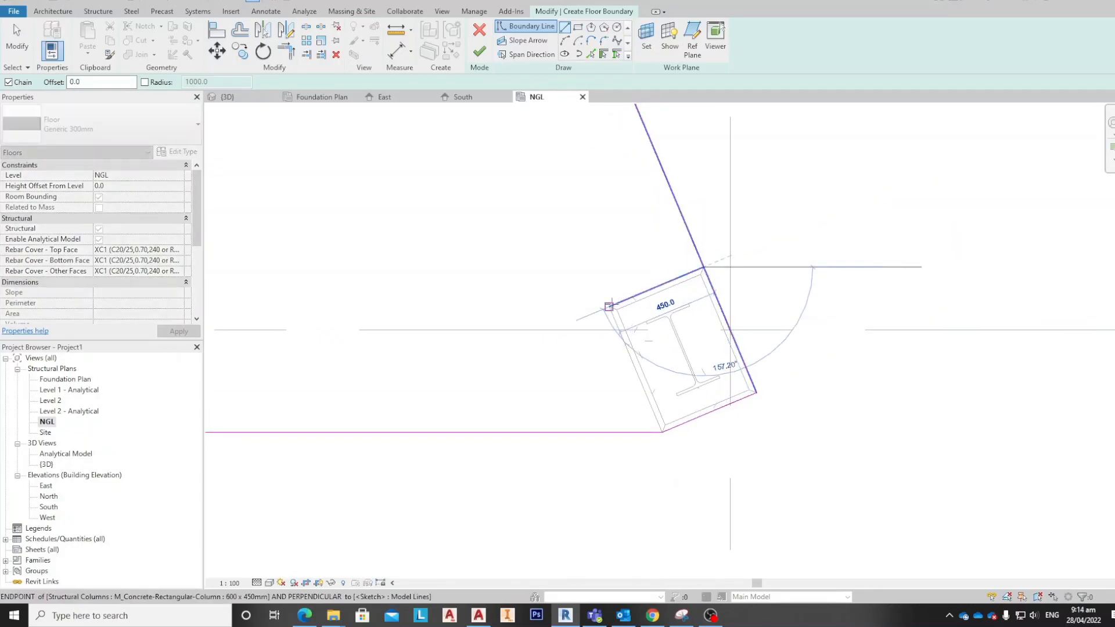
{"action": "key", "text": "Escape"}
{"action": "key", "text": "Escape"}
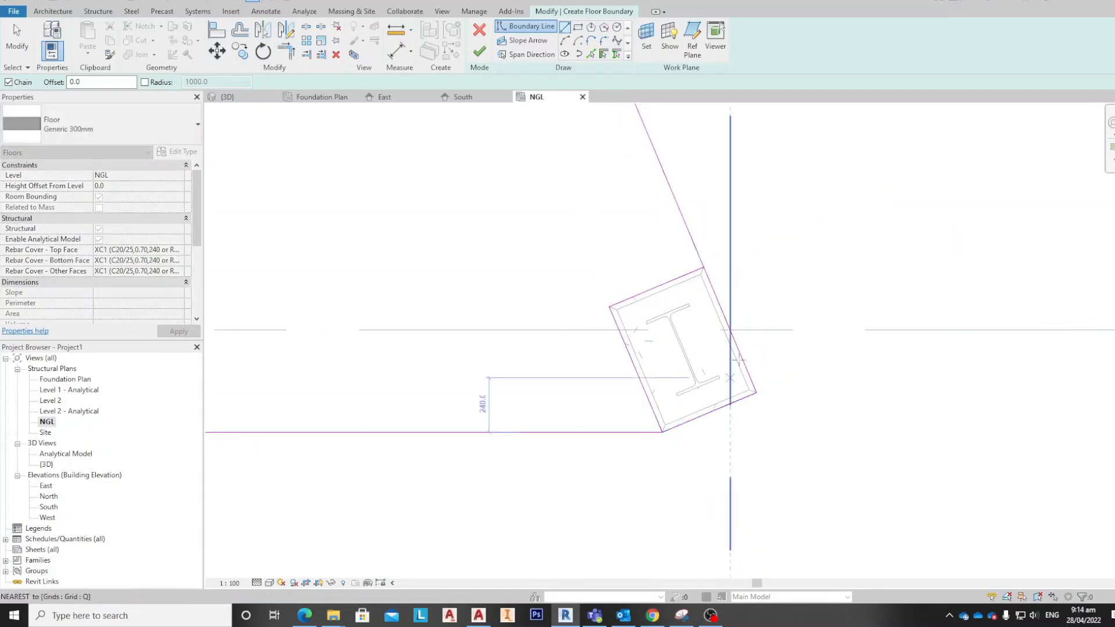
Step: Trim the angled boundary line back to the grid 7 column's upper face and delete the boundary line along its lower face
{"action": "left_click", "coordinate": [286, 51]}
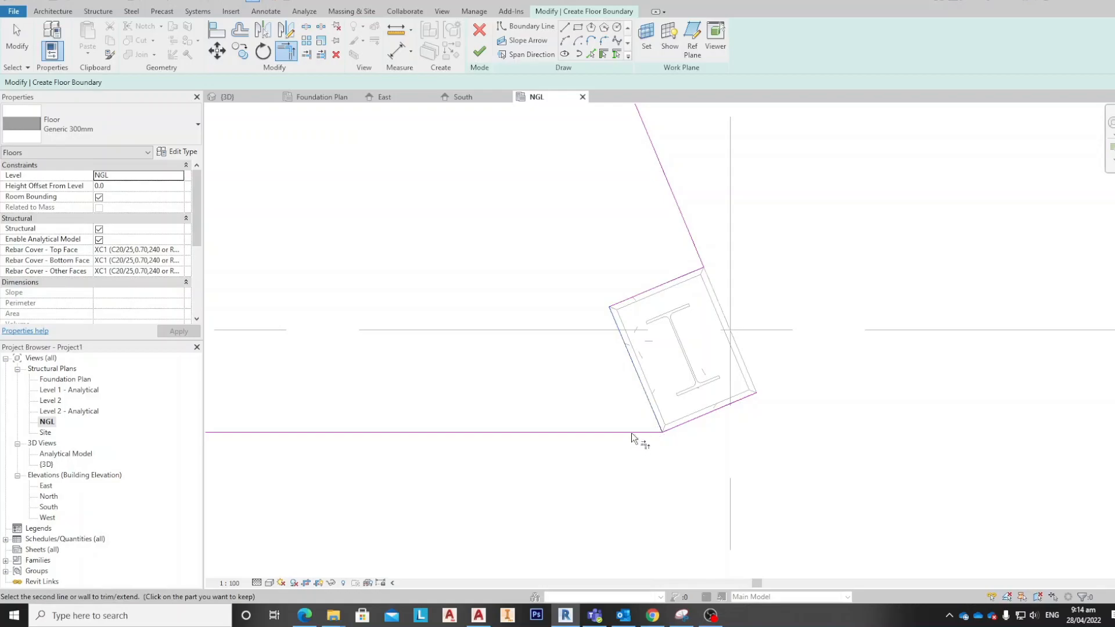
{"action": "key", "text": "Escape"}
{"action": "left_click", "coordinate": [696, 419]}
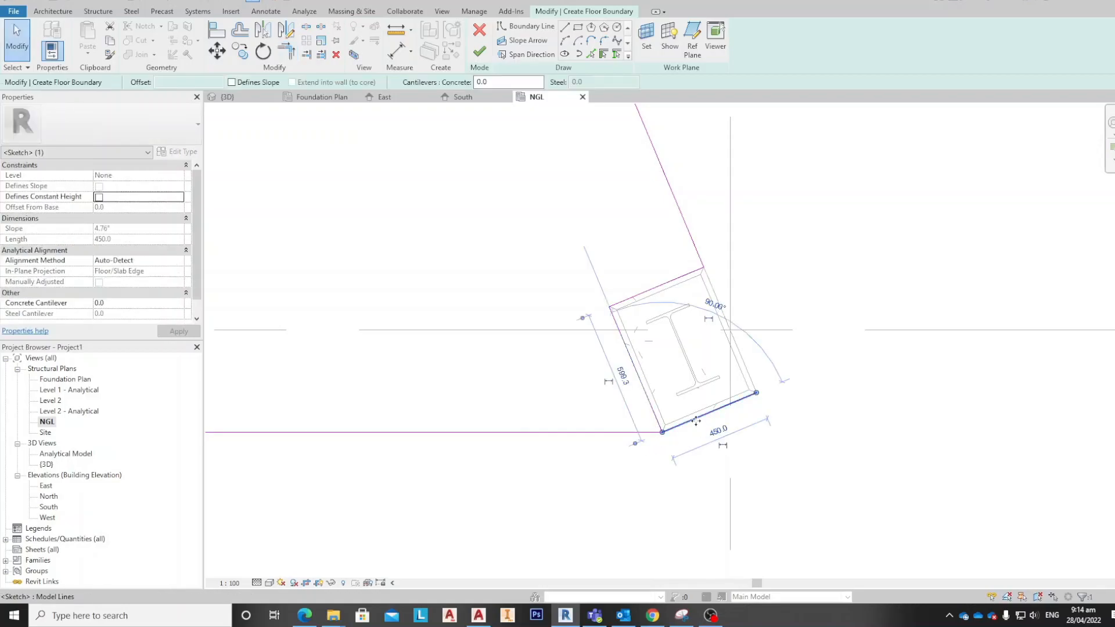
{"action": "key", "text": "Delete"}
Step: Draw boundary lines around the three inner faces of the angled concrete column at grid 6
{"action": "scroll", "coordinate": [704, 419], "scroll_direction": "down", "scroll_amount": 5}
{"action": "middle_click_drag", "start_coordinate": [696, 384], "coordinate": [824, 596]}
{"action": "left_click", "coordinate": [552, 26]}
{"action": "scroll", "coordinate": [635, 333], "scroll_direction": "up", "scroll_amount": 2}
{"action": "scroll", "coordinate": [689, 292], "scroll_direction": "up", "scroll_amount": 1}
{"action": "scroll", "coordinate": [689, 291], "scroll_direction": "up", "scroll_amount": 1}
{"action": "left_click", "coordinate": [645, 308]}
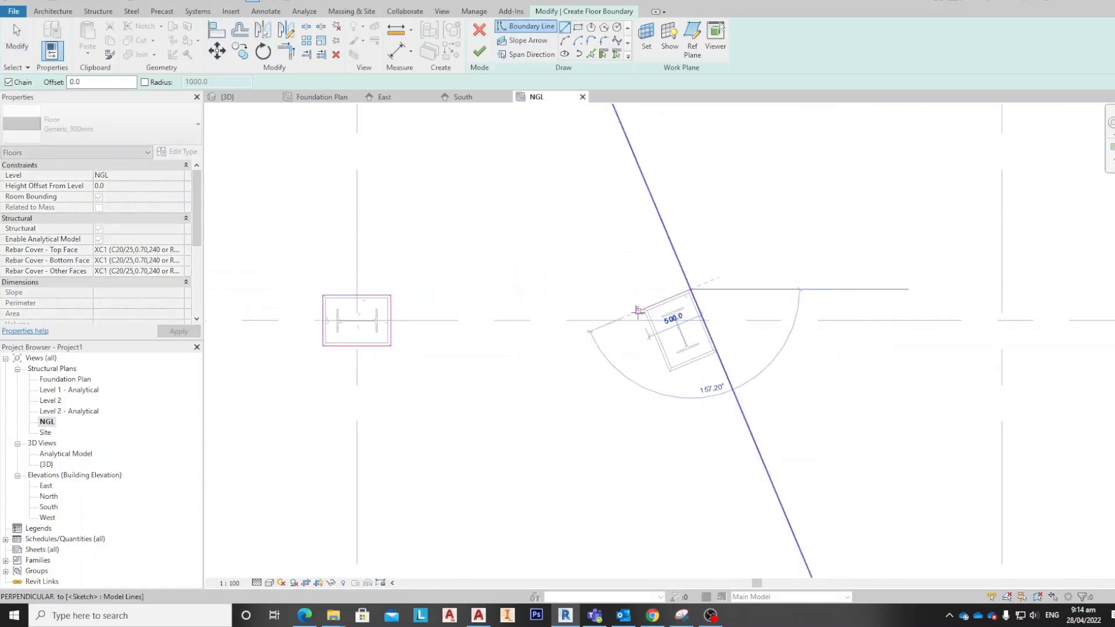
{"action": "left_click", "coordinate": [671, 370]}
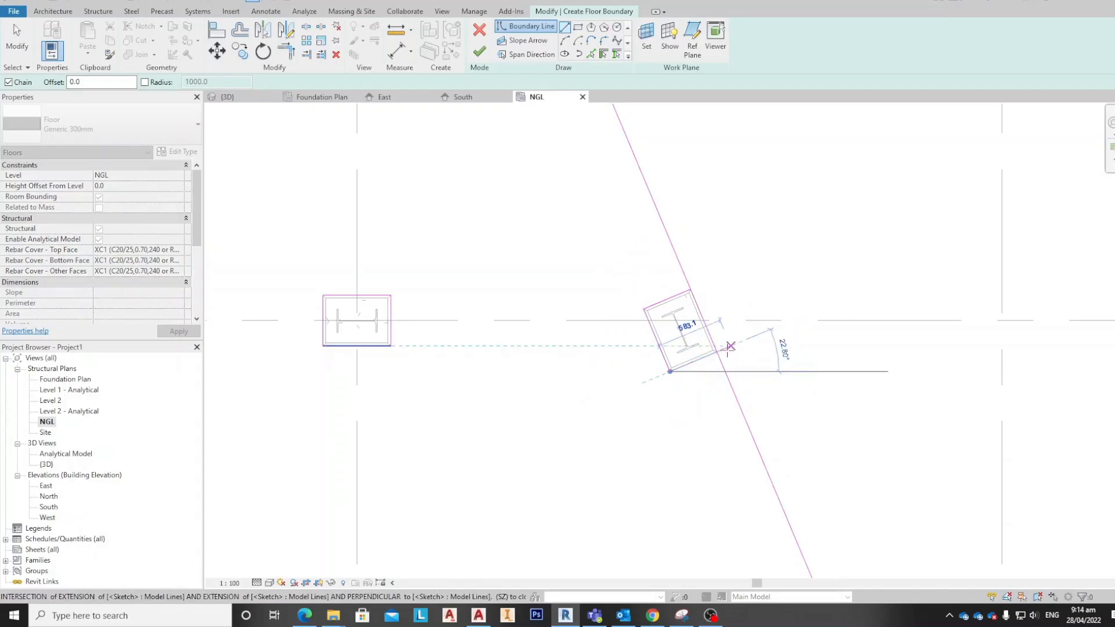
{"action": "left_click", "coordinate": [718, 352]}
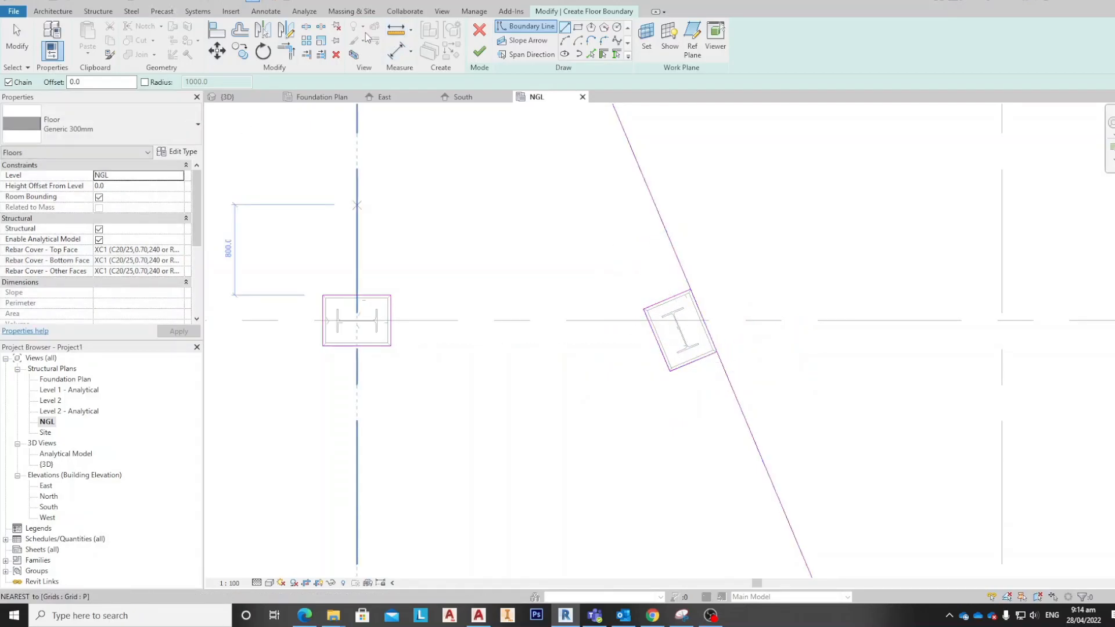
Step: Split the angled boundary line at the grid 6 column and trim both parts to the column's upper and lower faces
{"action": "left_click", "coordinate": [311, 27]}
{"action": "left_click", "coordinate": [708, 321]}
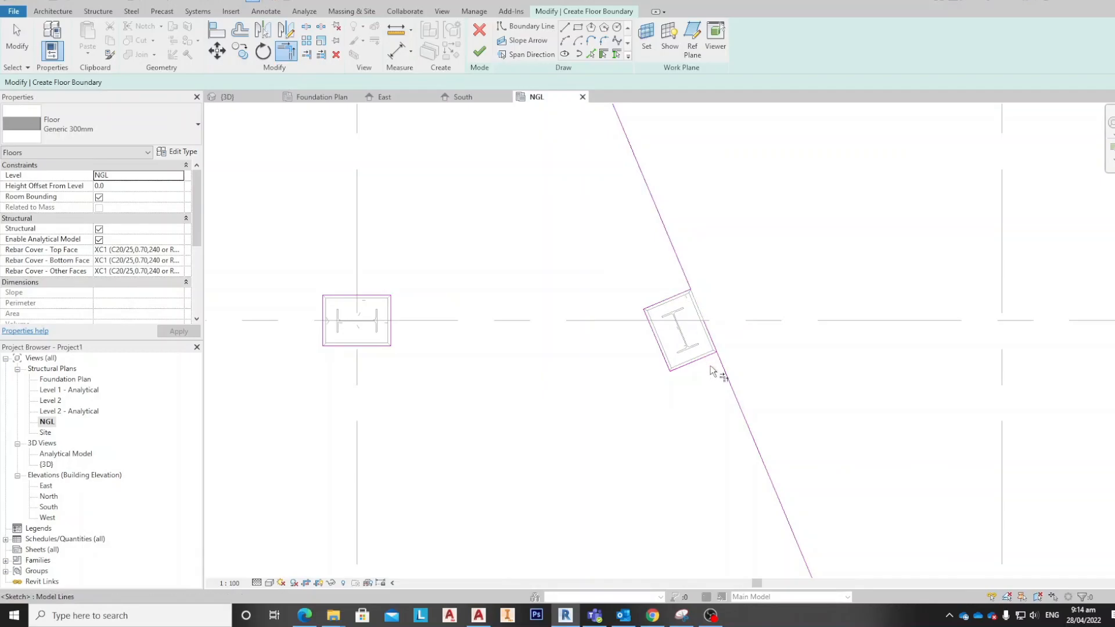
{"action": "scroll", "coordinate": [681, 491], "scroll_direction": "down", "scroll_amount": 5}
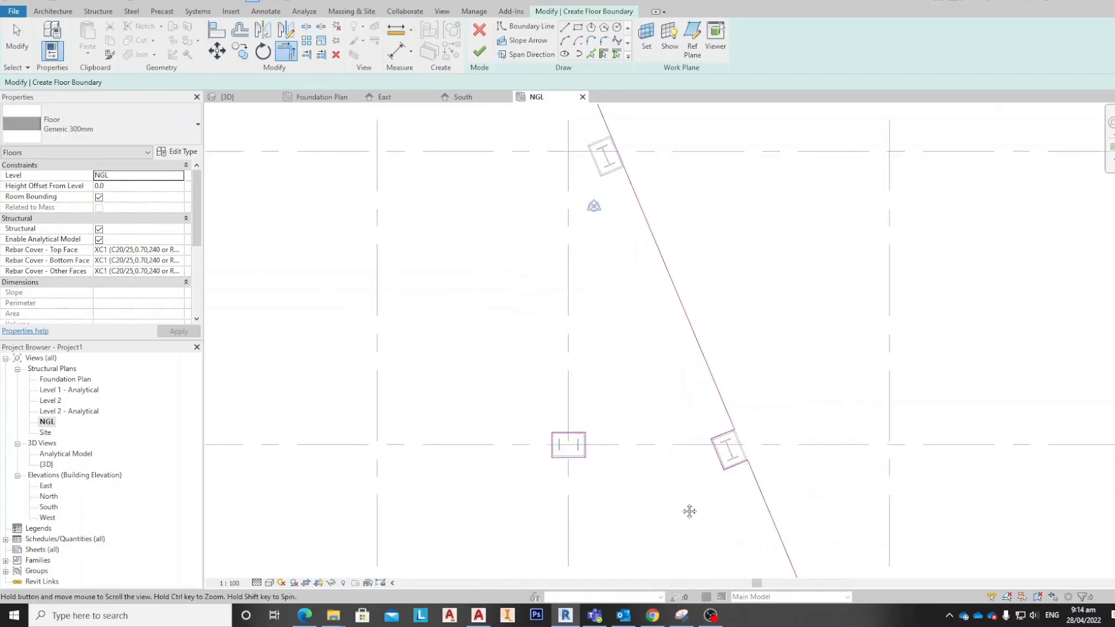
Step: Route the boundary around the three inner faces of the angled column at grid 5, splitting and trimming the angled line there
{"action": "left_click", "coordinate": [307, 26]}
{"action": "scroll", "coordinate": [671, 253], "scroll_direction": "up", "scroll_amount": 2}
{"action": "left_click", "coordinate": [602, 227]}
{"action": "left_click", "coordinate": [564, 27]}
{"action": "scroll", "coordinate": [590, 221], "scroll_direction": "up", "scroll_amount": 1}
{"action": "left_click", "coordinate": [552, 230]}
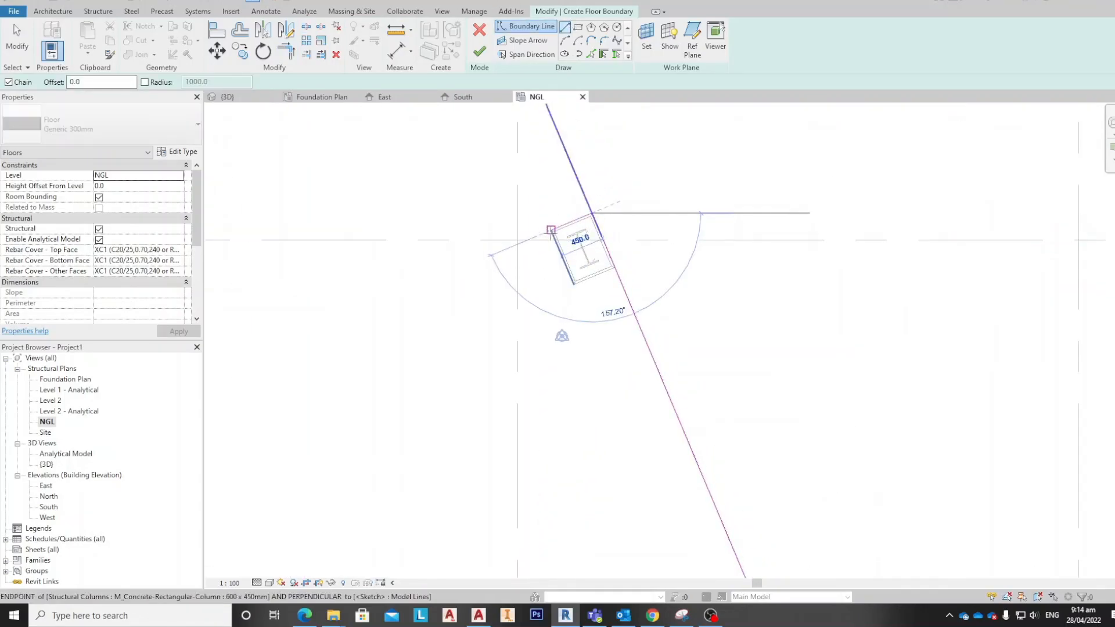
{"action": "left_click", "coordinate": [575, 284]}
{"action": "key", "text": "Escape"}
{"action": "key", "text": "Escape"}
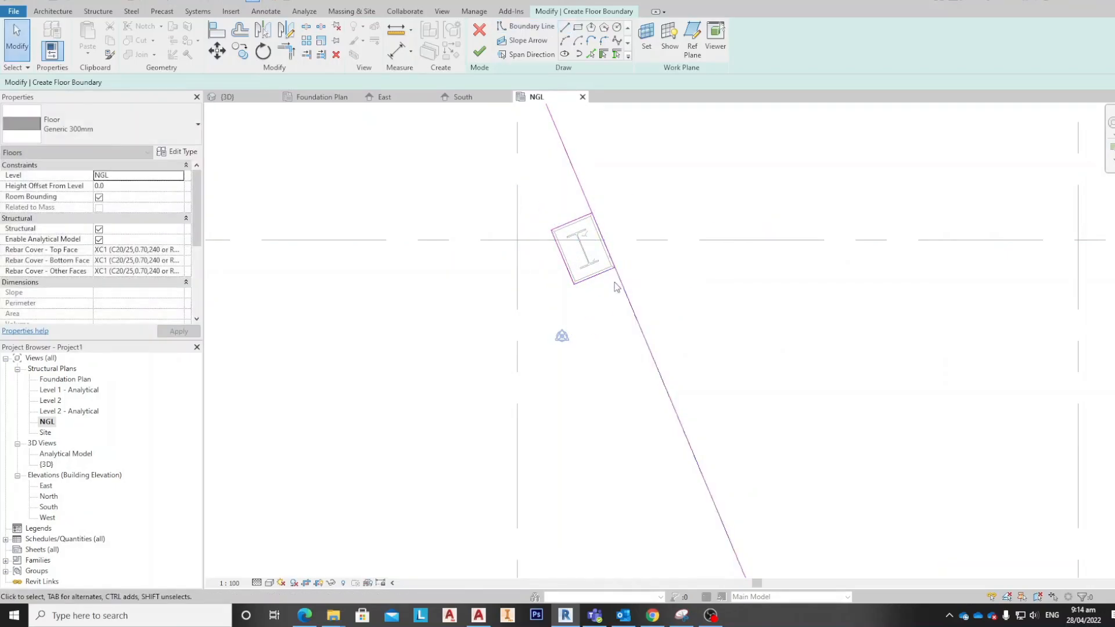
{"action": "left_click", "coordinate": [285, 53]}
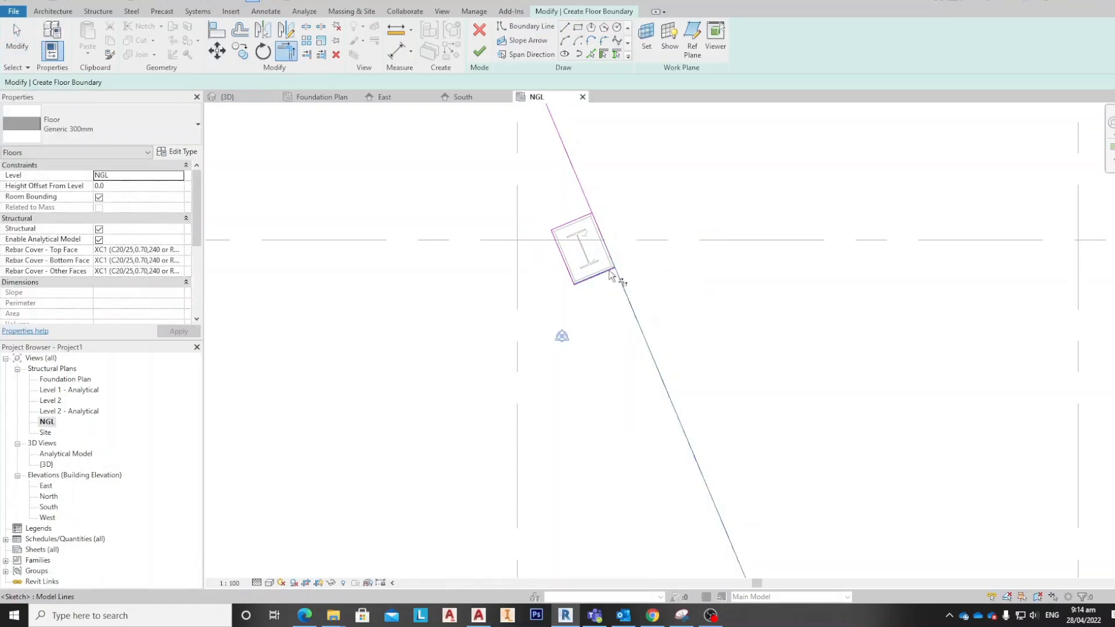
{"action": "scroll", "coordinate": [677, 377], "scroll_direction": "down", "scroll_amount": 3}
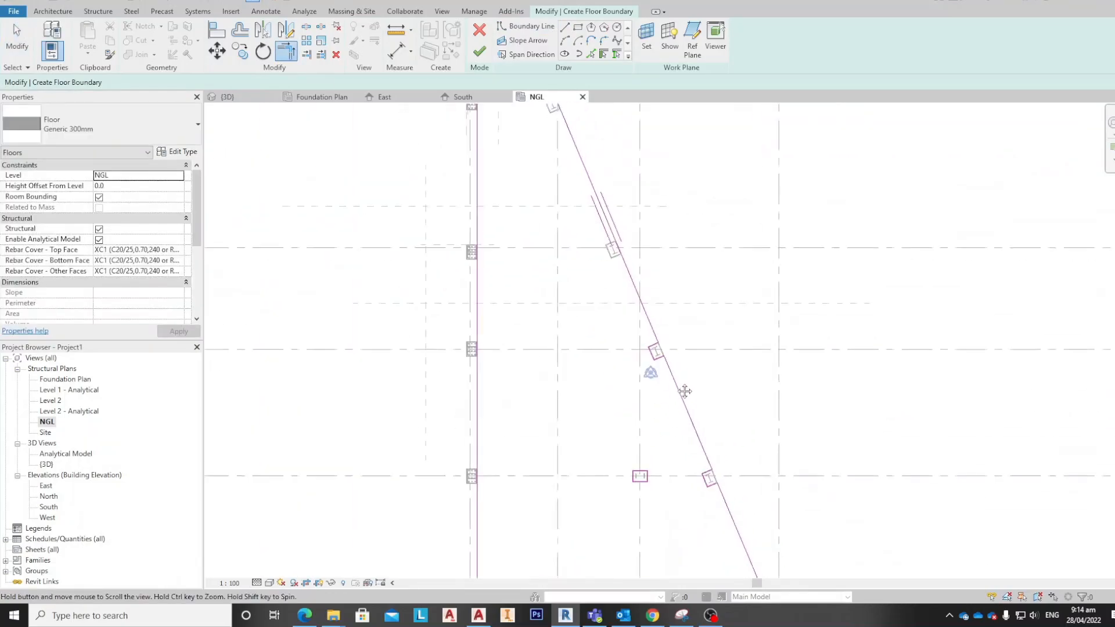
Step: Draw boundary lines along the three inner faces of the angled concrete column at grid 4
{"action": "left_click", "coordinate": [565, 27]}
{"action": "scroll", "coordinate": [616, 311], "scroll_direction": "up", "scroll_amount": 4}
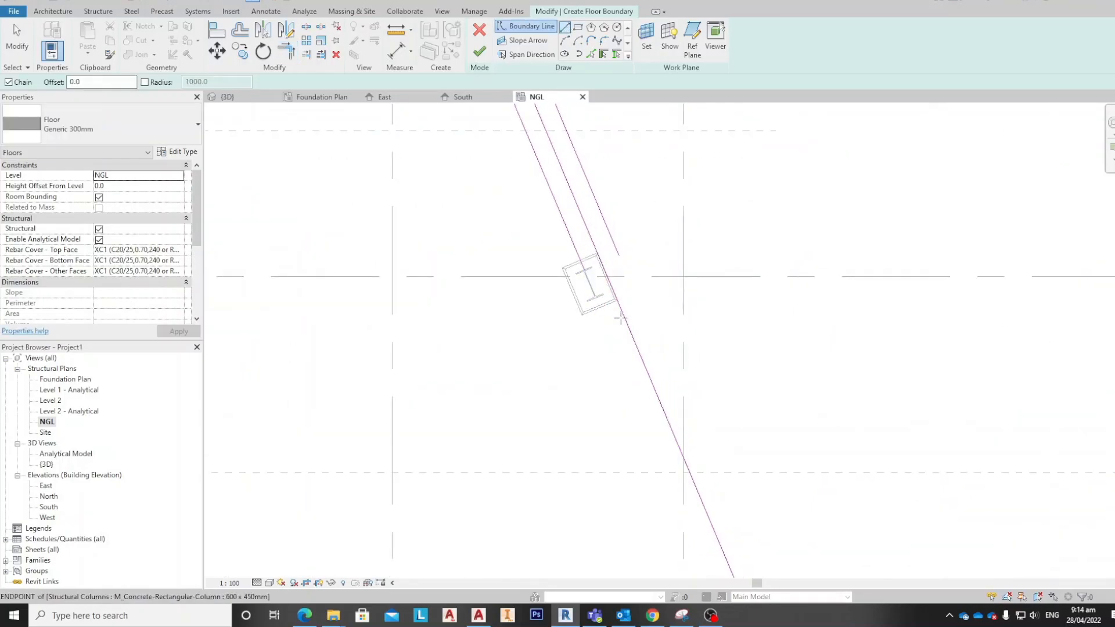
{"action": "left_click", "coordinate": [612, 297]}
{"action": "left_click", "coordinate": [551, 322]}
{"action": "left_click", "coordinate": [516, 239]}
{"action": "left_click", "coordinate": [578, 214]}
{"action": "middle_click_drag", "start_coordinate": [585, 289], "coordinate": [585, 341]}
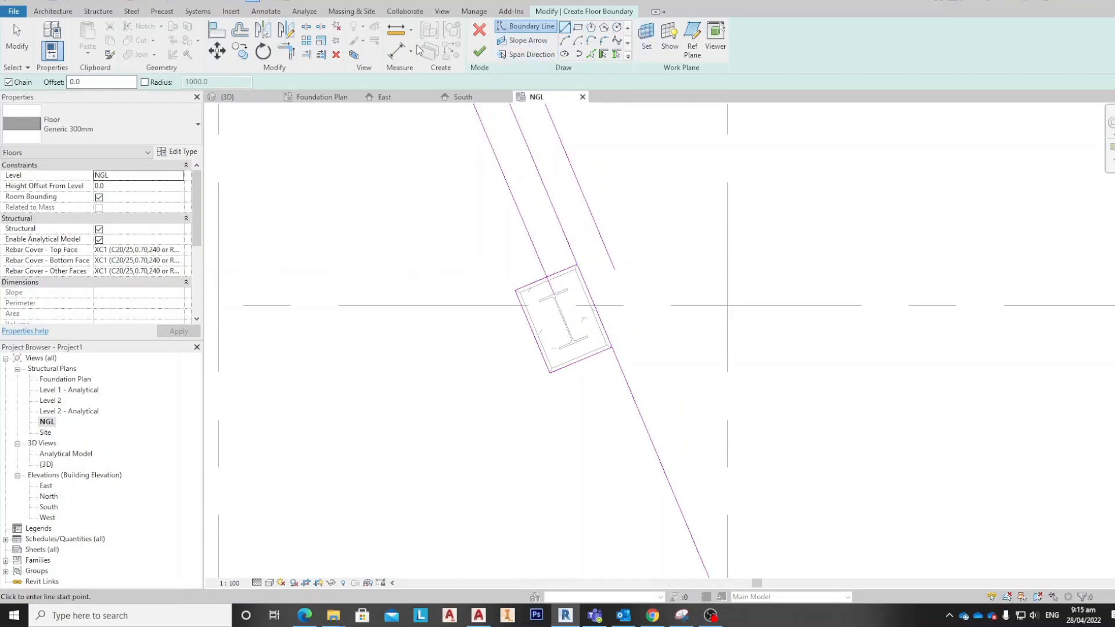
Step: Split the angled boundary line at the grid 4 column and trim both parts to the column's upper and lower faces
{"action": "left_click", "coordinate": [307, 27]}
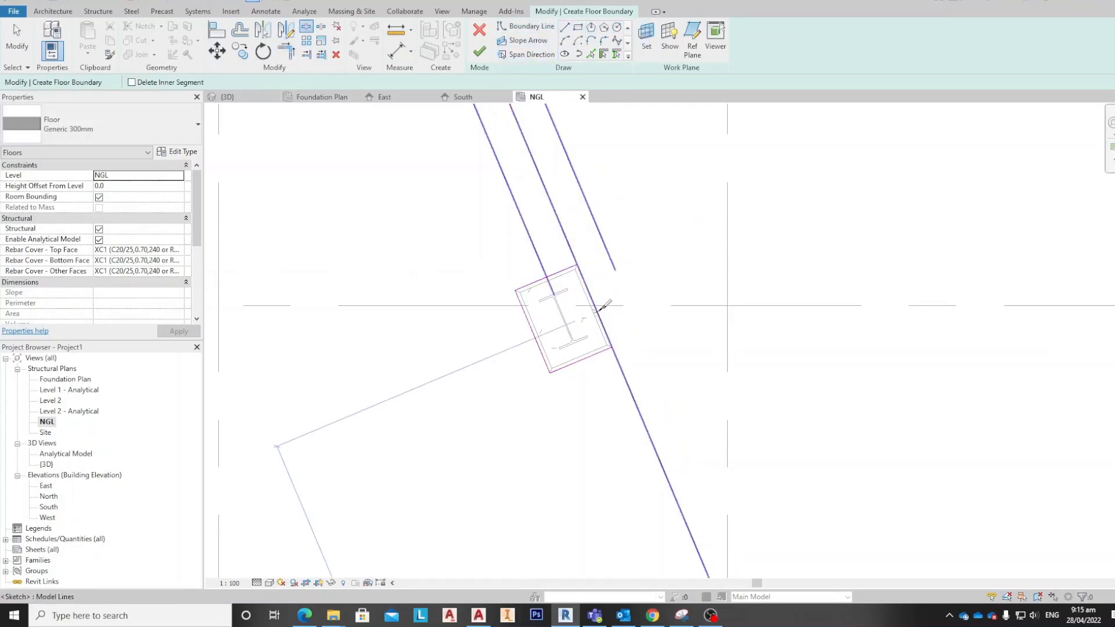
{"action": "scroll", "coordinate": [621, 303], "scroll_direction": "up", "scroll_amount": 2}
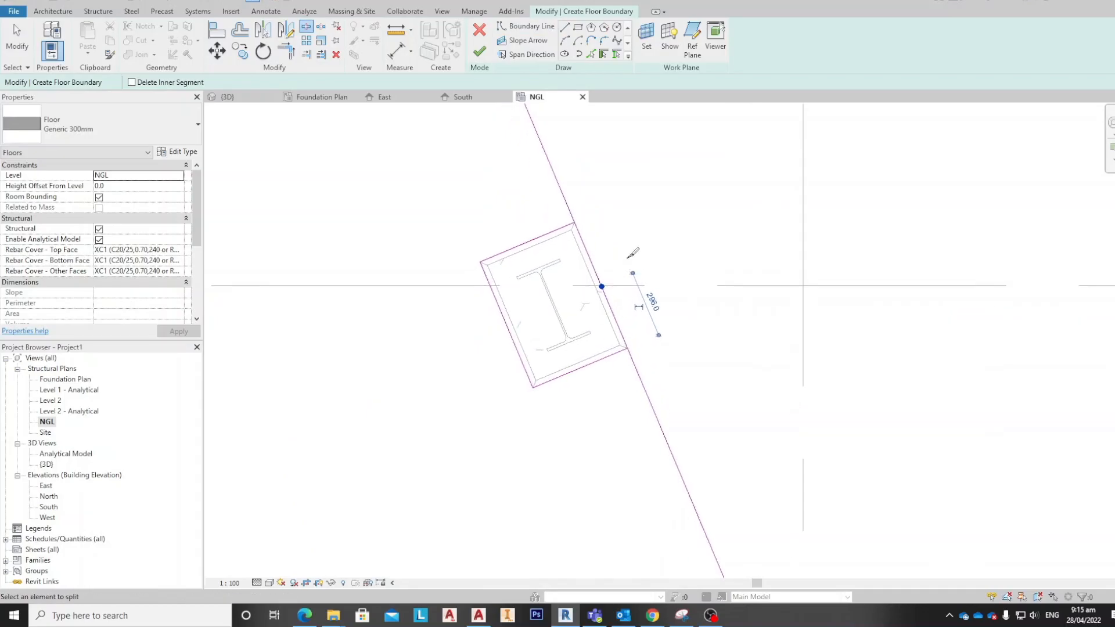
{"action": "key", "text": "Escape"}
{"action": "left_click", "coordinate": [595, 223]}
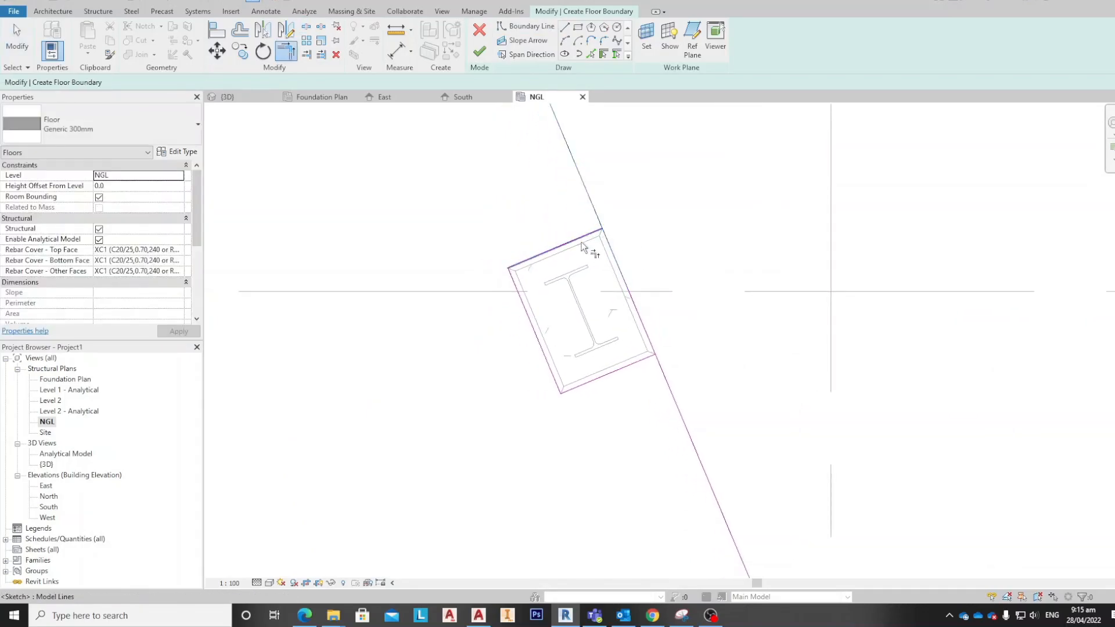
{"action": "left_click", "coordinate": [662, 364]}
Step: Draw boundary lines along the lower, inner and upper faces of the angled concrete column at grid 3'
{"action": "scroll", "coordinate": [604, 384], "scroll_direction": "down", "scroll_amount": 4}
{"action": "scroll", "coordinate": [575, 220], "scroll_direction": "up", "scroll_amount": 2}
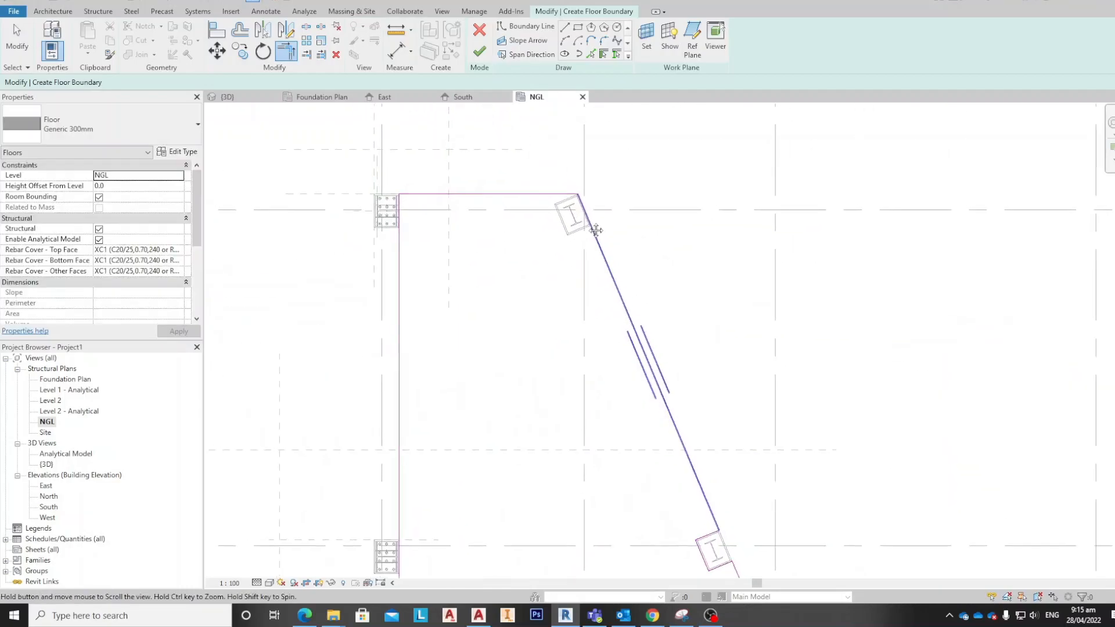
{"action": "left_click", "coordinate": [565, 27]}
{"action": "scroll", "coordinate": [572, 192], "scroll_direction": "up", "scroll_amount": 2}
{"action": "left_click", "coordinate": [601, 245]}
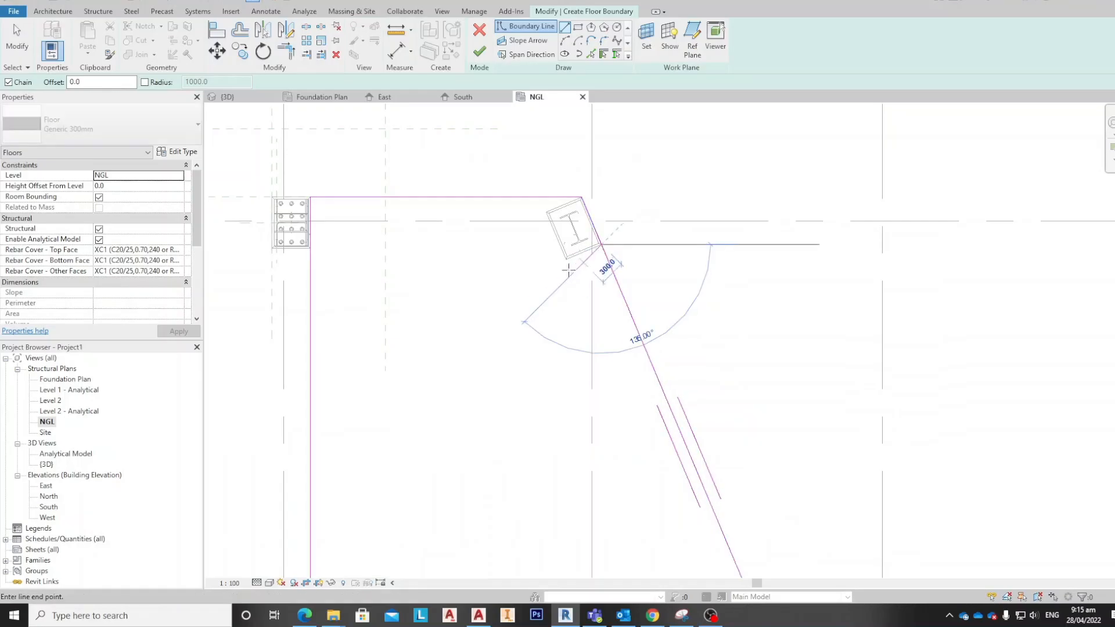
{"action": "left_click", "coordinate": [567, 259]}
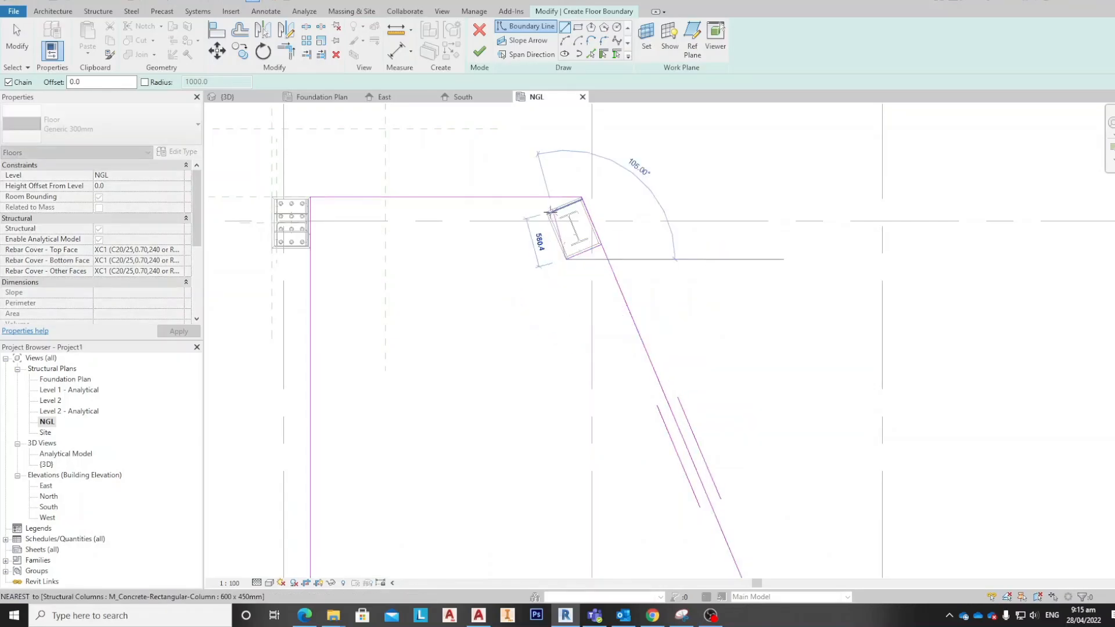
{"action": "left_click", "coordinate": [581, 198]}
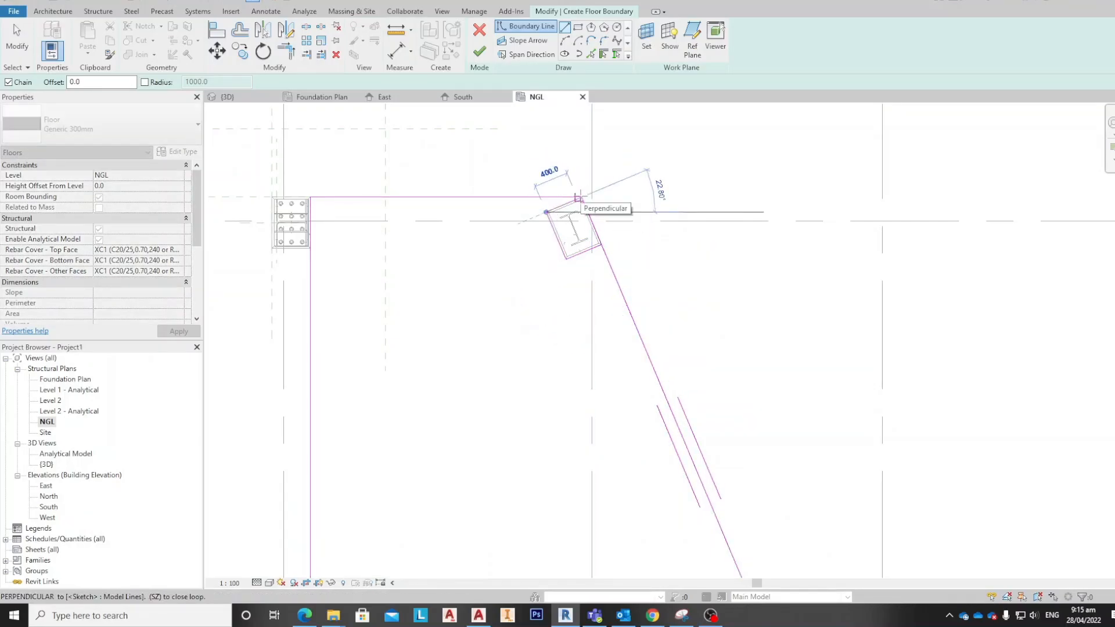
{"action": "key", "text": "Escape"}
{"action": "key", "text": "Escape"}
Step: Trim the angled boundary line to the grid 3' column's lower face and join the upper face line to the top boundary line
{"action": "scroll", "coordinate": [584, 227], "scroll_direction": "up", "scroll_amount": 5}
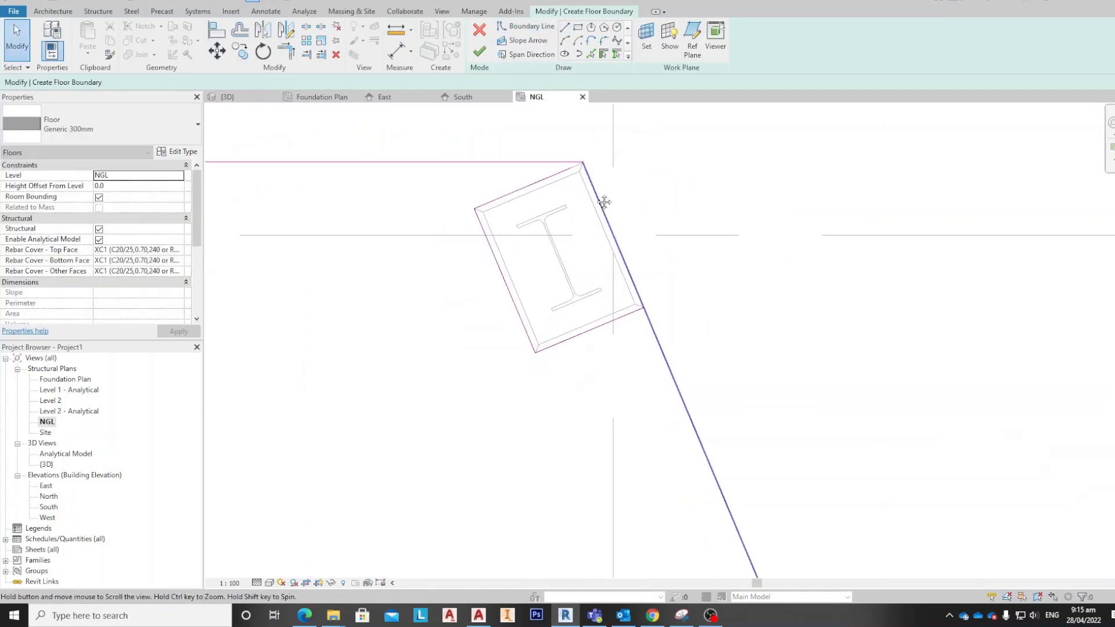
{"action": "left_click", "coordinate": [653, 310]}
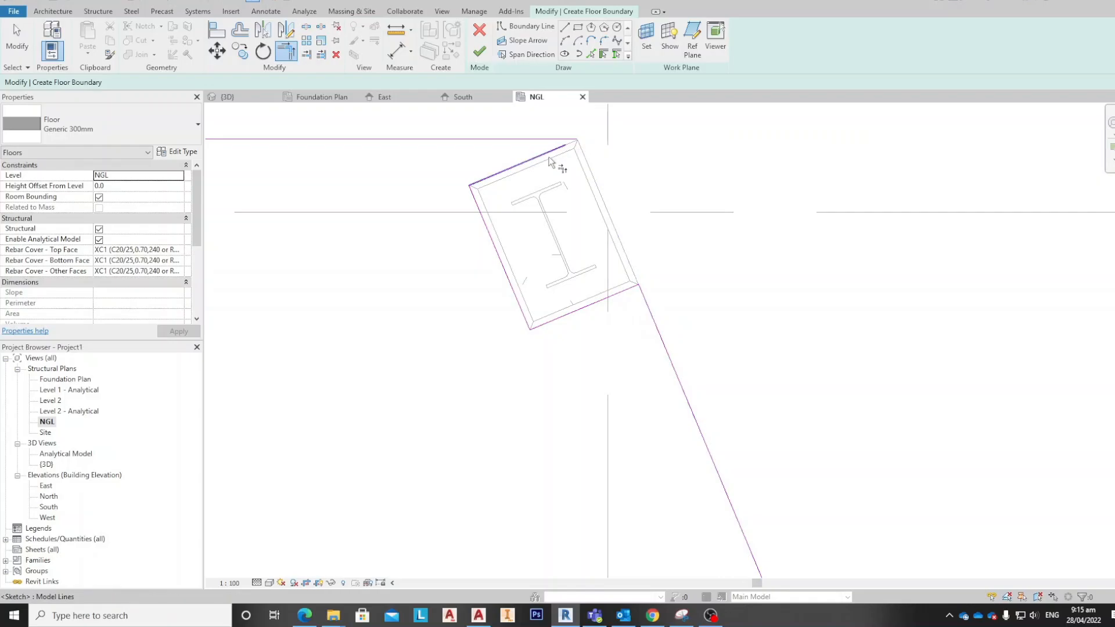
{"action": "scroll", "coordinate": [598, 166], "scroll_direction": "up", "scroll_amount": 4}
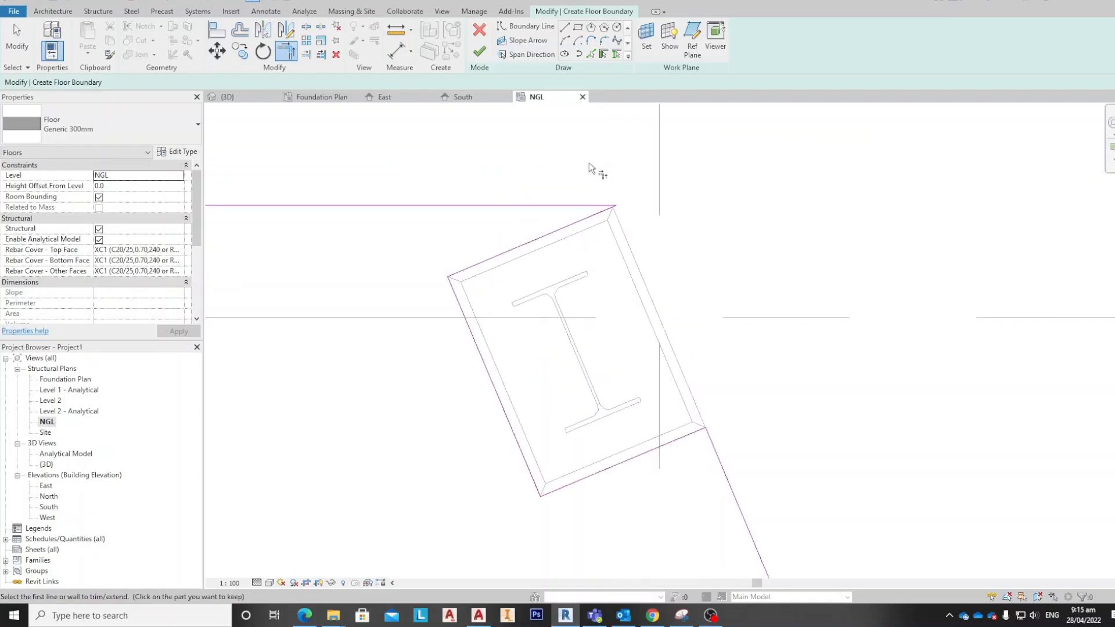
Step: Review the whole slab boundary from grid 3' down to grid 7 for gaps around the columns
{"action": "scroll", "coordinate": [623, 252], "scroll_direction": "down", "scroll_amount": 5}
{"action": "middle_click_drag", "start_coordinate": [681, 331], "coordinate": [700, 274]}
{"action": "scroll", "coordinate": [674, 271], "scroll_direction": "down", "scroll_amount": 4}
{"action": "scroll", "coordinate": [661, 295], "scroll_direction": "down", "scroll_amount": 2}
{"action": "middle_click_drag", "start_coordinate": [717, 361], "coordinate": [658, 205]}
{"action": "scroll", "coordinate": [678, 249], "scroll_direction": "down", "scroll_amount": 1}
{"action": "middle_click_drag", "start_coordinate": [295, 211], "coordinate": [402, 194]}
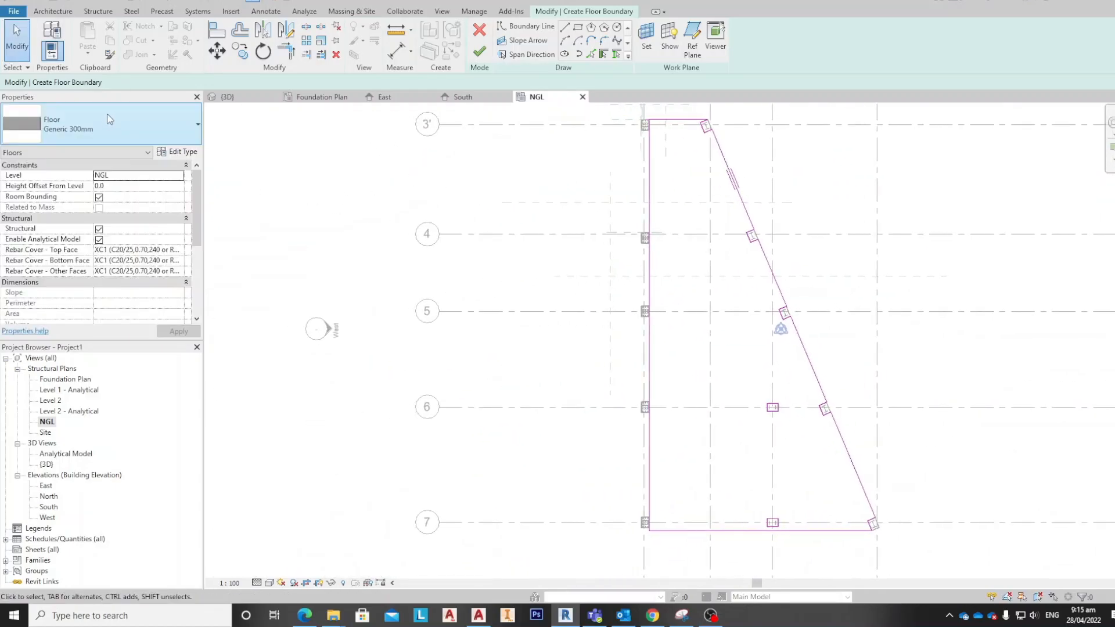
Step: Assign the material Concrete - Cast-in-Place Concrete to the structure layer of the Generic 300mm floor type
{"action": "left_click", "coordinate": [181, 152]}
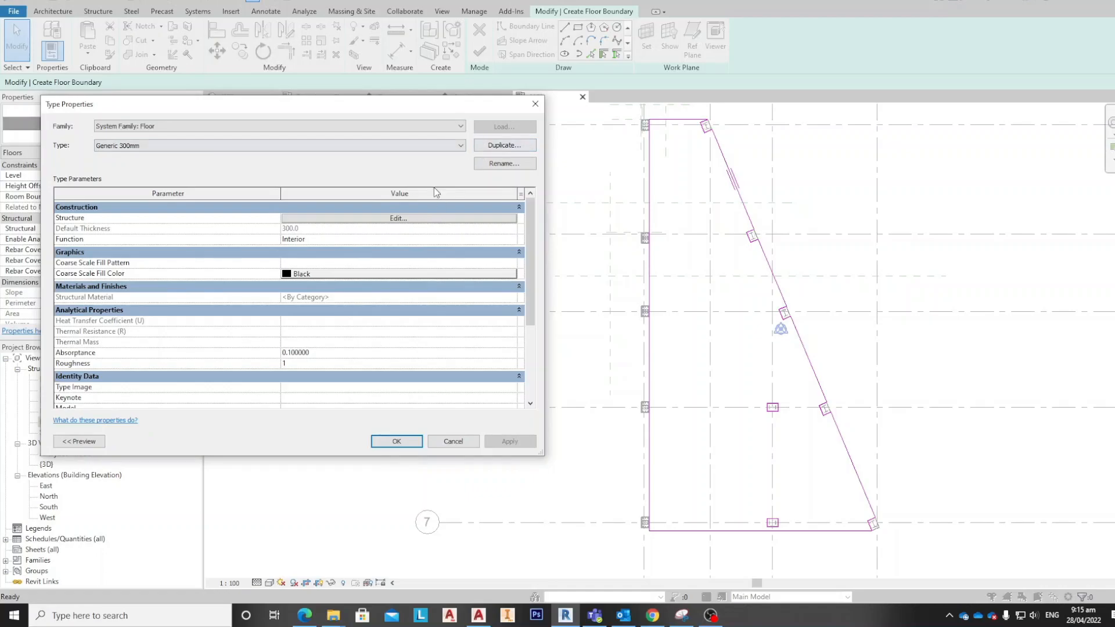
{"action": "left_click", "coordinate": [431, 218]}
{"action": "left_click", "coordinate": [248, 221]}
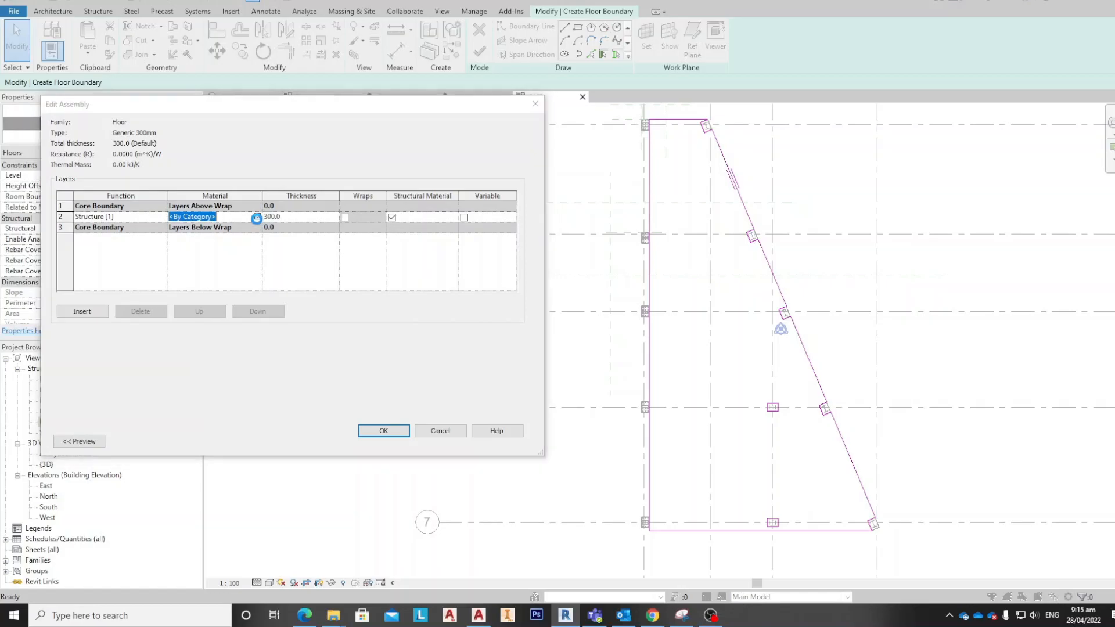
{"action": "left_click", "coordinate": [258, 217]}
{"action": "scroll", "coordinate": [523, 314], "scroll_direction": "down", "scroll_amount": 3}
{"action": "scroll", "coordinate": [552, 238], "scroll_direction": "up", "scroll_amount": 1}
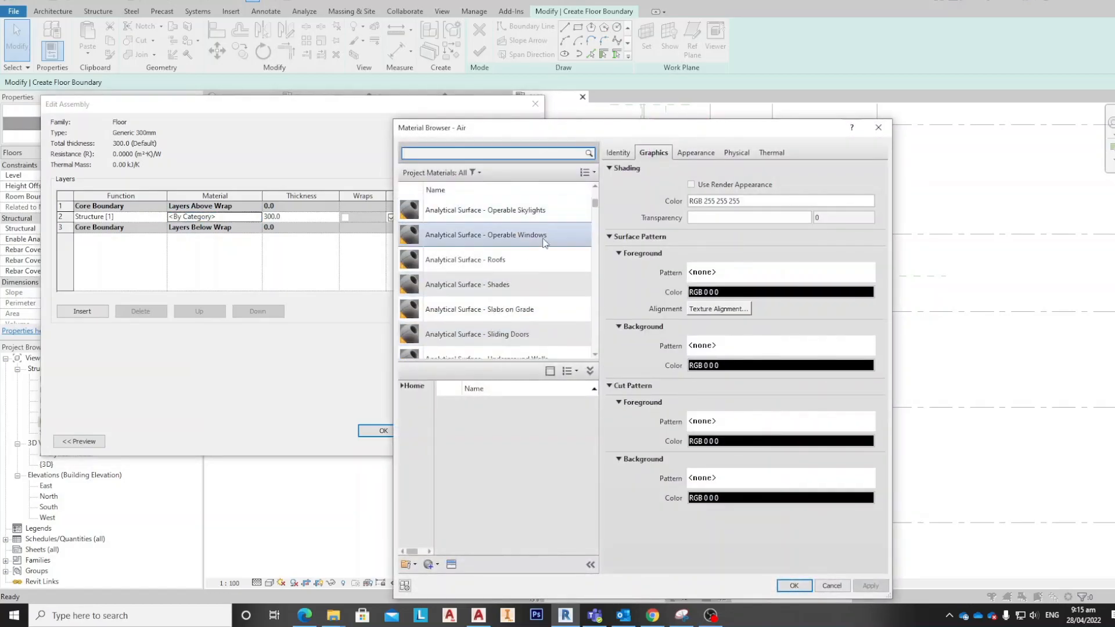
{"action": "scroll", "coordinate": [511, 297], "scroll_direction": "down", "scroll_amount": 10}
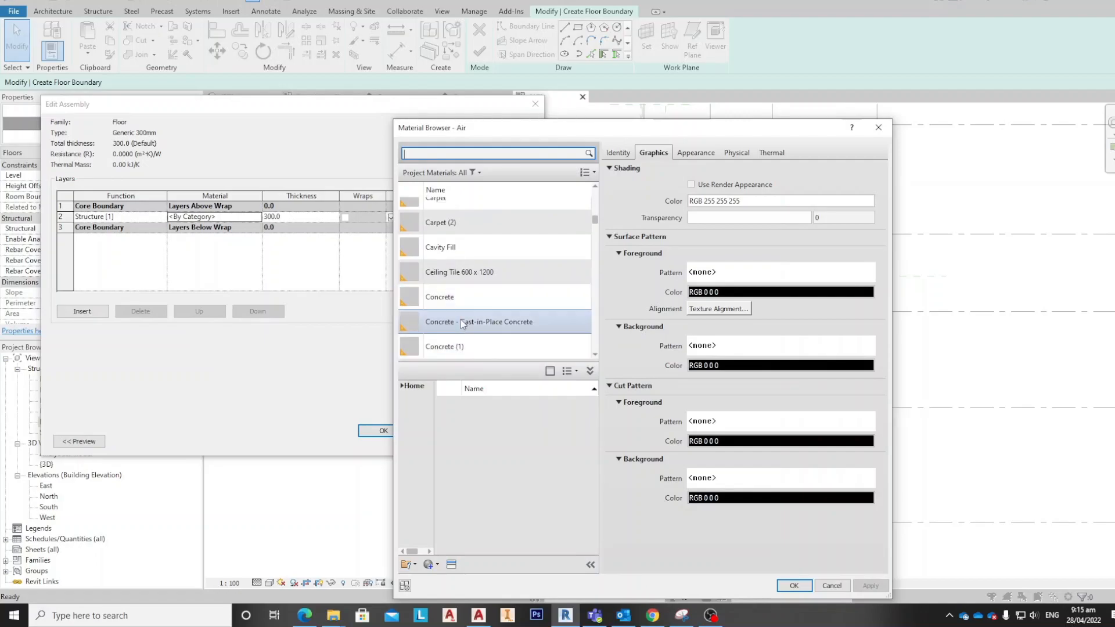
{"action": "left_click", "coordinate": [461, 321]}
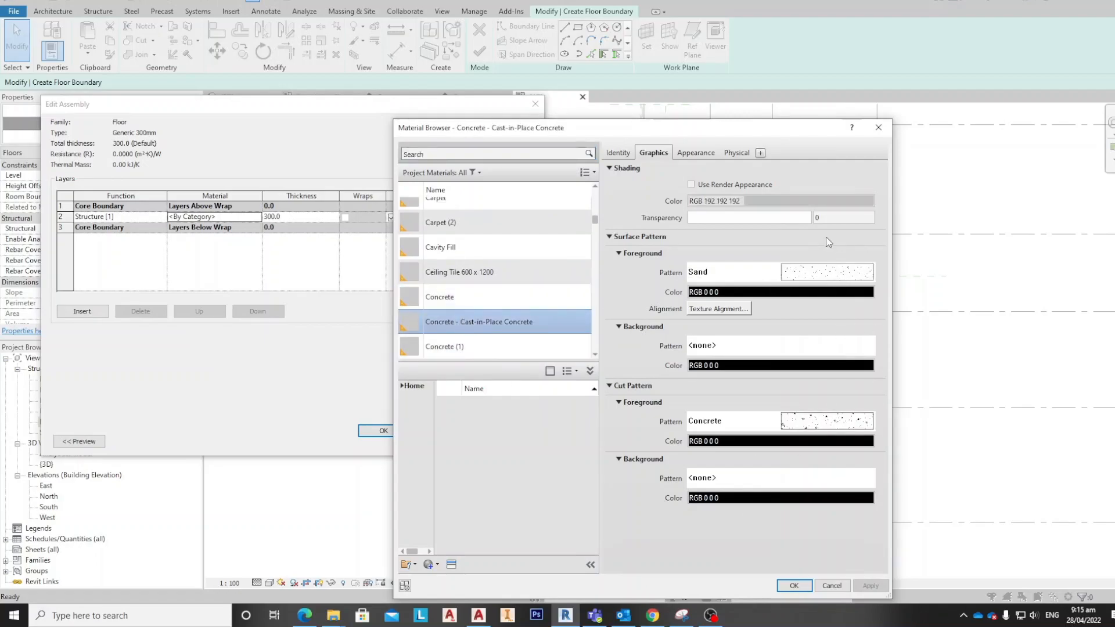
{"action": "left_click", "coordinate": [794, 586]}
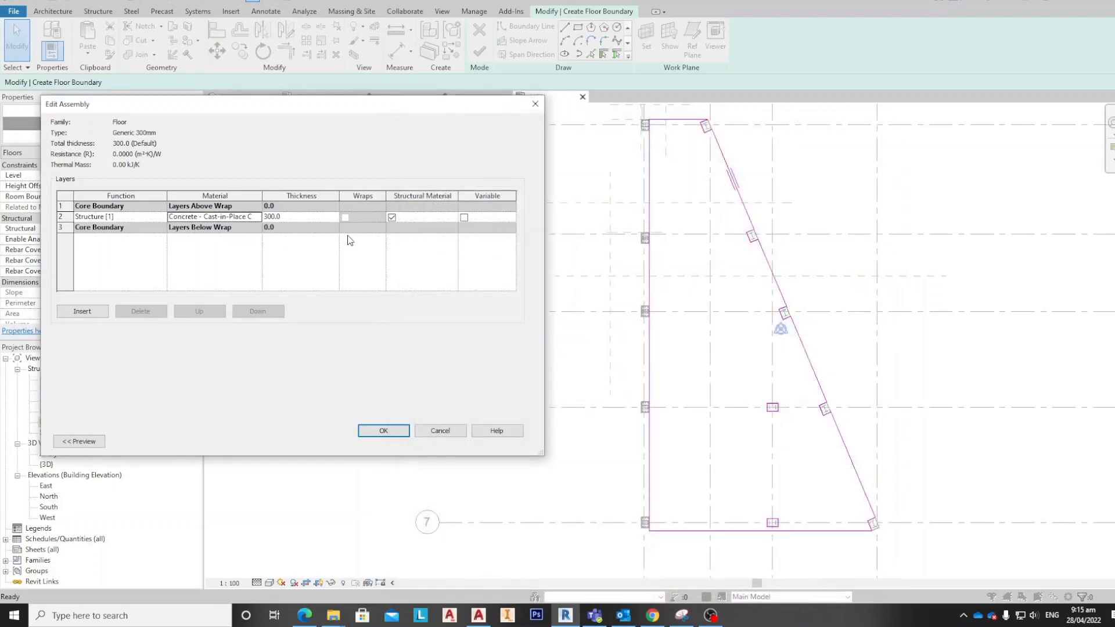
{"action": "left_click", "coordinate": [385, 432]}
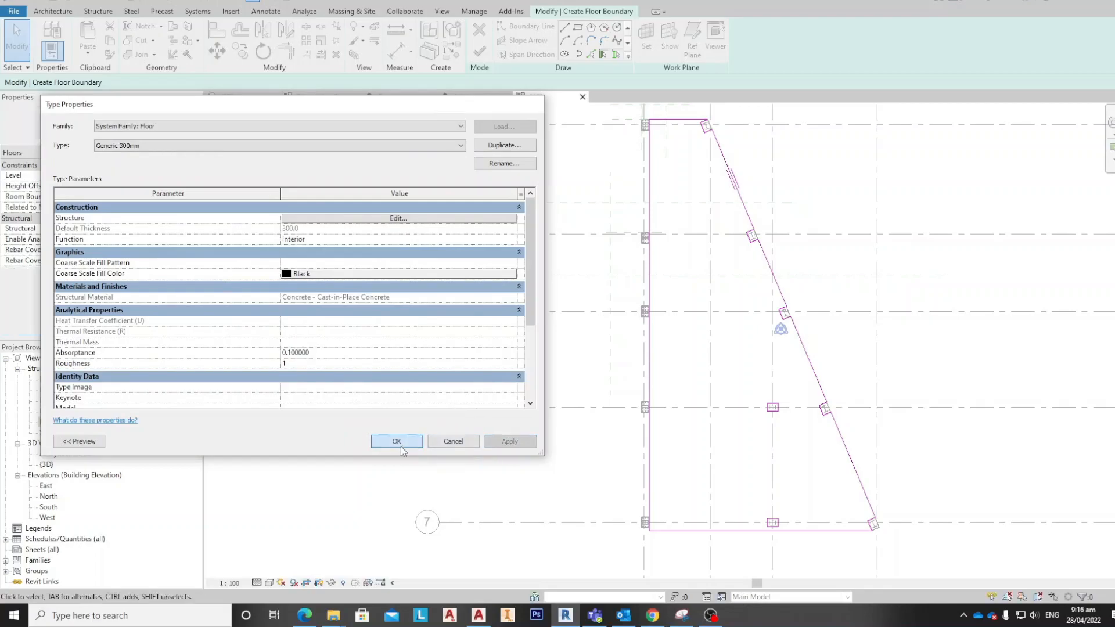
{"action": "left_click", "coordinate": [396, 441]}
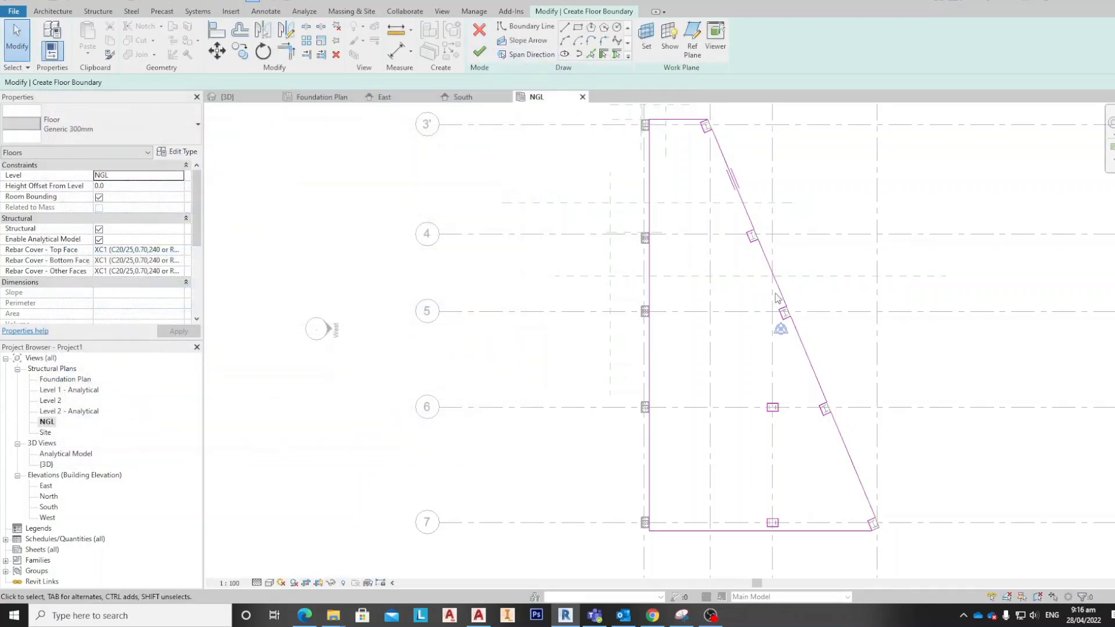
Step: Finish the floor boundary sketch to create the slab at NGL
{"action": "scroll", "coordinate": [697, 323], "scroll_direction": "down", "scroll_amount": 3}
{"action": "middle_click_drag", "start_coordinate": [714, 371], "coordinate": [653, 334]}
{"action": "scroll", "coordinate": [665, 320], "scroll_direction": "up", "scroll_amount": 4}
{"action": "middle_click_drag", "start_coordinate": [659, 294], "coordinate": [664, 264]}
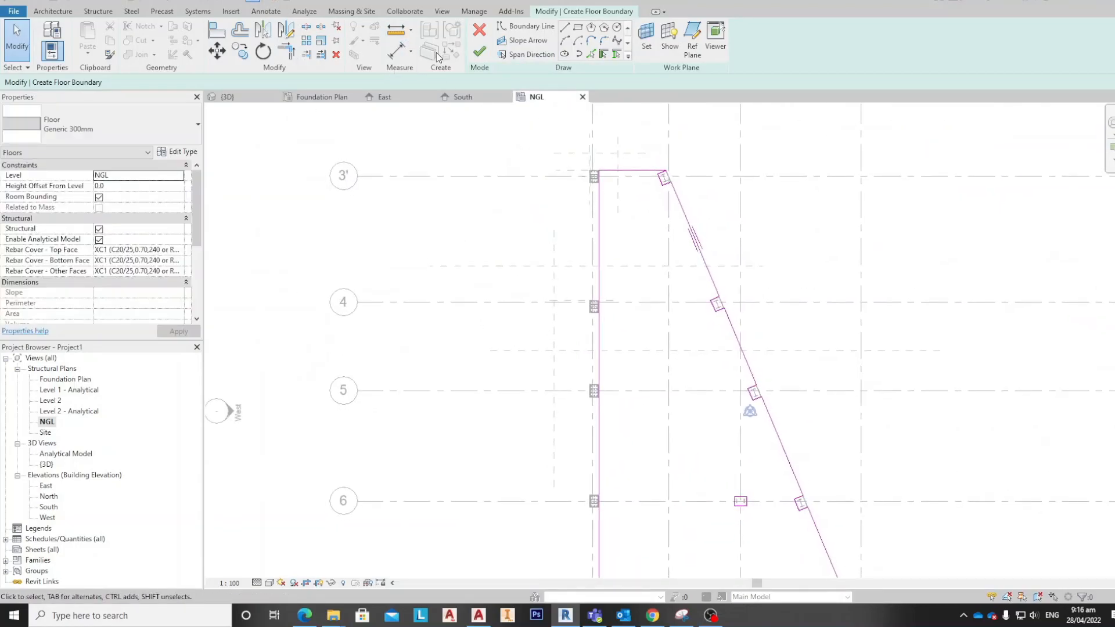
{"action": "left_click", "coordinate": [485, 53]}
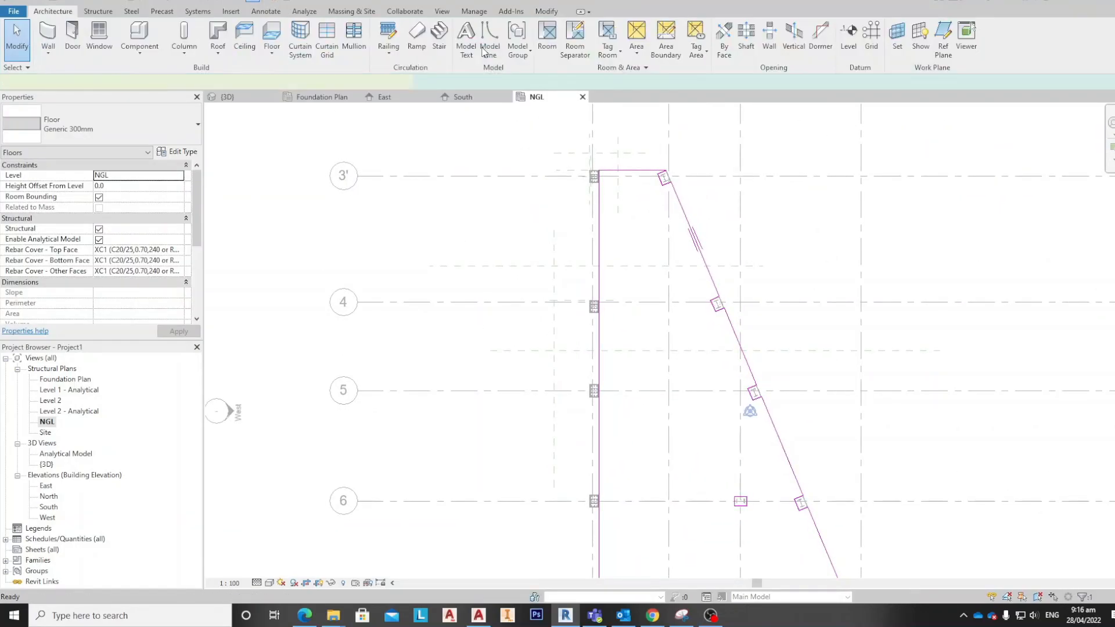
Step: Delete the span direction symbol from the new slab in the NGL plan
{"action": "scroll", "coordinate": [725, 279], "scroll_direction": "down", "scroll_amount": 2}
{"action": "middle_click_drag", "start_coordinate": [713, 288], "coordinate": [664, 222]}
{"action": "scroll", "coordinate": [654, 266], "scroll_direction": "up", "scroll_amount": 2}
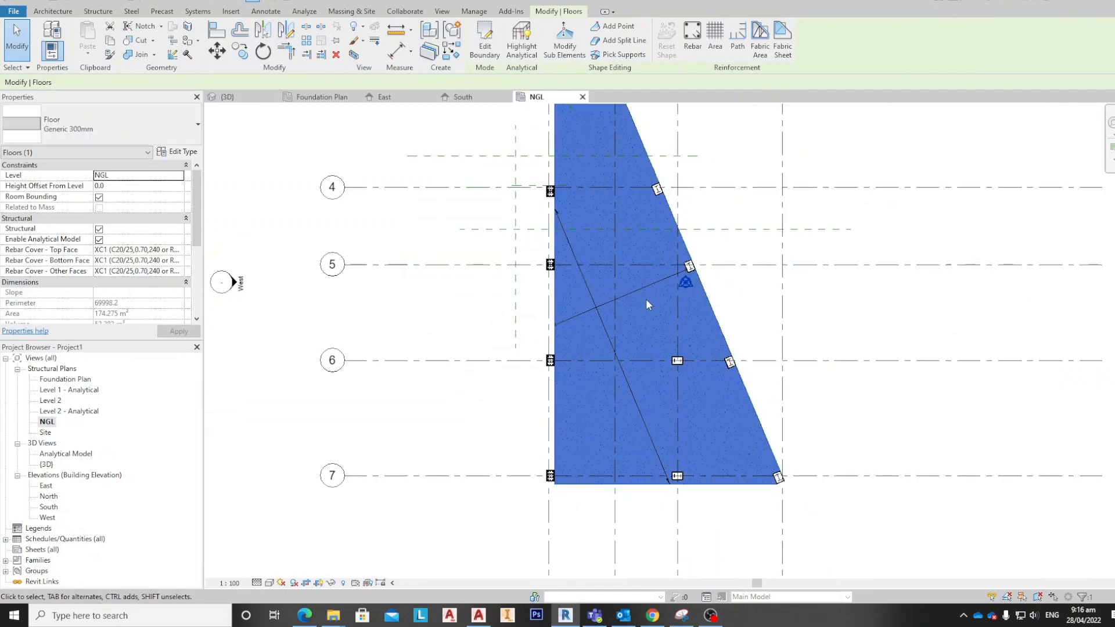
{"action": "left_click", "coordinate": [646, 299]}
{"action": "scroll", "coordinate": [660, 290], "scroll_direction": "up", "scroll_amount": 2}
{"action": "left_click", "coordinate": [646, 290]}
{"action": "key", "text": "Delete"}
{"action": "scroll", "coordinate": [646, 290], "scroll_direction": "down", "scroll_amount": 3}
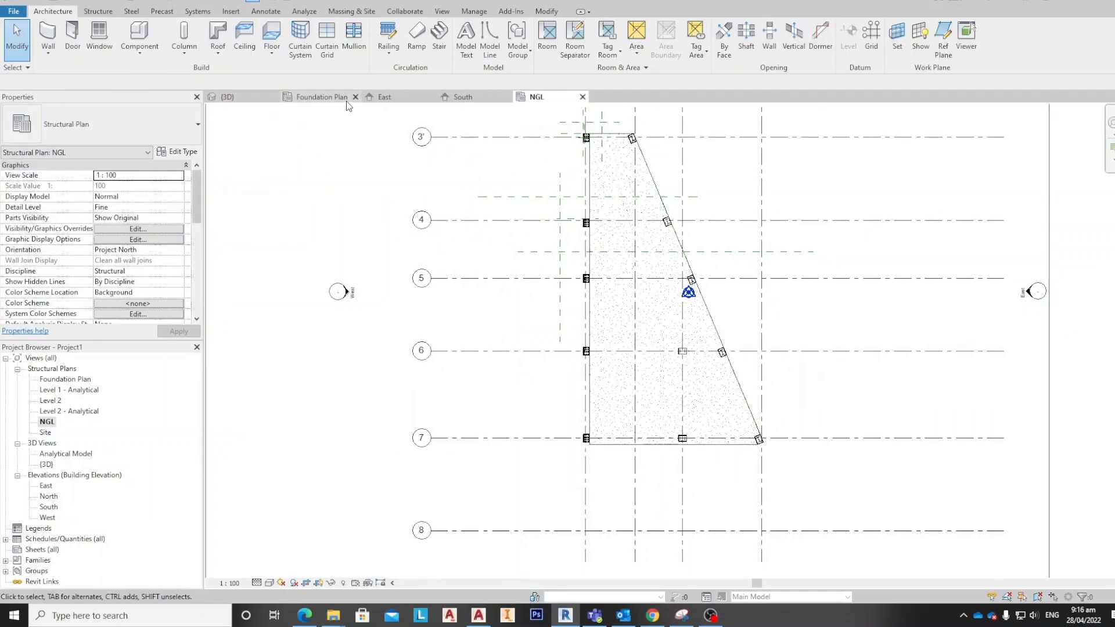
Step: Inspect the slab in the 3D view, checking its edges and openings around the concrete columns from several sides
{"action": "left_click", "coordinate": [233, 102]}
{"action": "middle_click_drag", "start_coordinate": [714, 386], "coordinate": [529, 370], "text": "shift"}
{"action": "scroll", "coordinate": [529, 370], "scroll_direction": "up", "scroll_amount": 3}
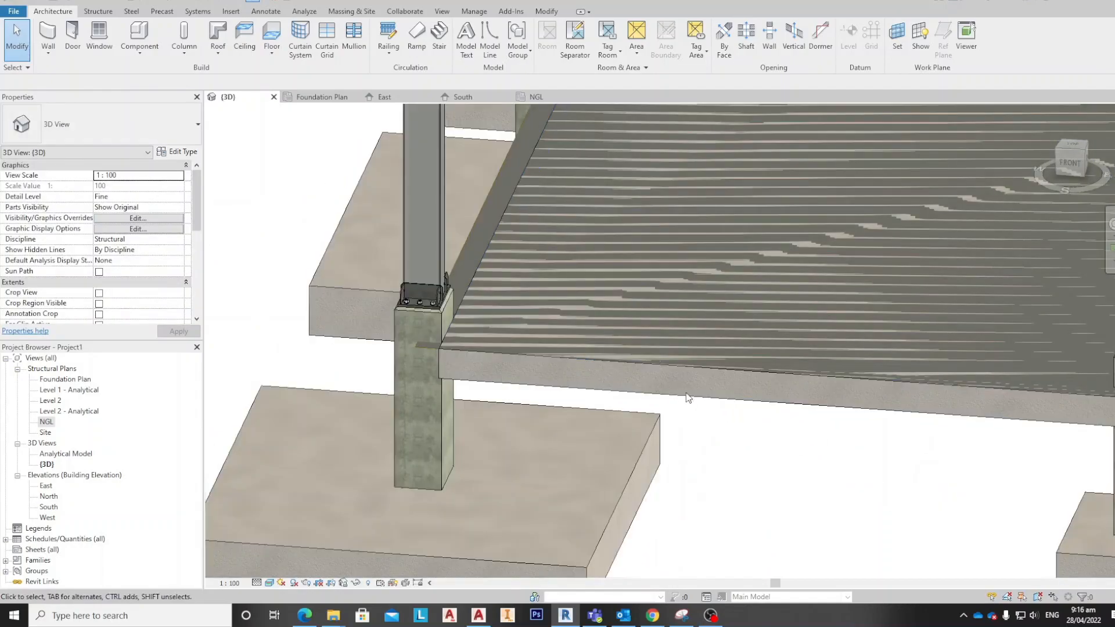
{"action": "scroll", "coordinate": [689, 400], "scroll_direction": "up", "scroll_amount": 4}
{"action": "scroll", "coordinate": [726, 425], "scroll_direction": "down", "scroll_amount": 8}
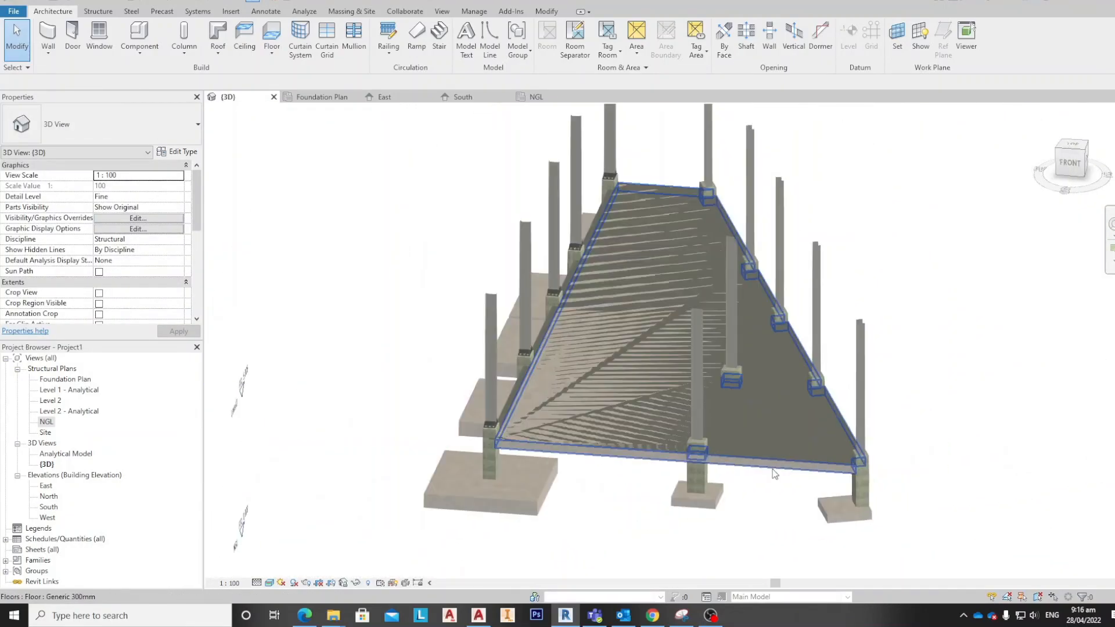
{"action": "middle_click_drag", "start_coordinate": [775, 473], "coordinate": [811, 498], "text": "shift"}
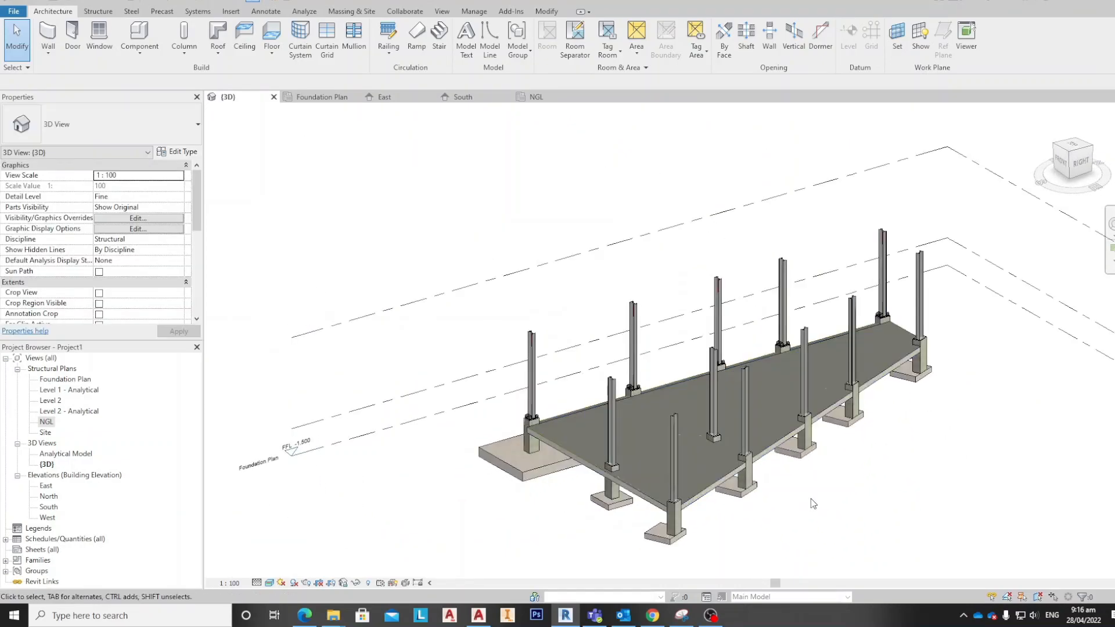
{"action": "scroll", "coordinate": [870, 444], "scroll_direction": "up", "scroll_amount": 4}
{"action": "scroll", "coordinate": [870, 444], "scroll_direction": "down", "scroll_amount": 4}
{"action": "scroll", "coordinate": [836, 348], "scroll_direction": "up", "scroll_amount": 5}
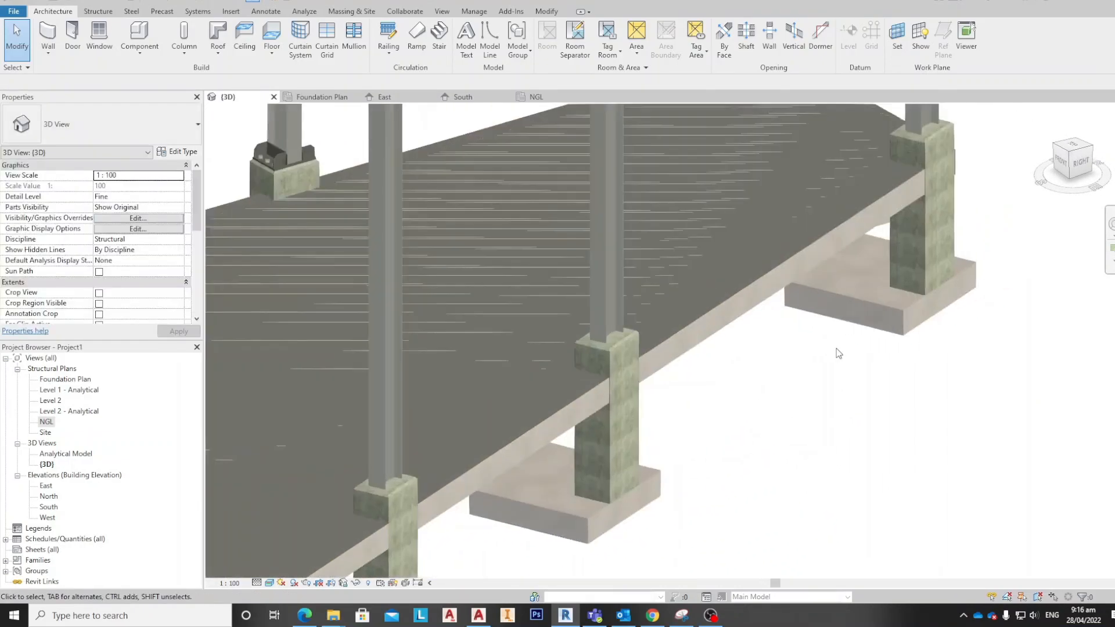
{"action": "scroll", "coordinate": [843, 341], "scroll_direction": "down", "scroll_amount": 3}
{"action": "middle_click_drag", "start_coordinate": [744, 414], "coordinate": [630, 480], "text": "shift"}
{"action": "scroll", "coordinate": [600, 428], "scroll_direction": "down", "scroll_amount": 1}
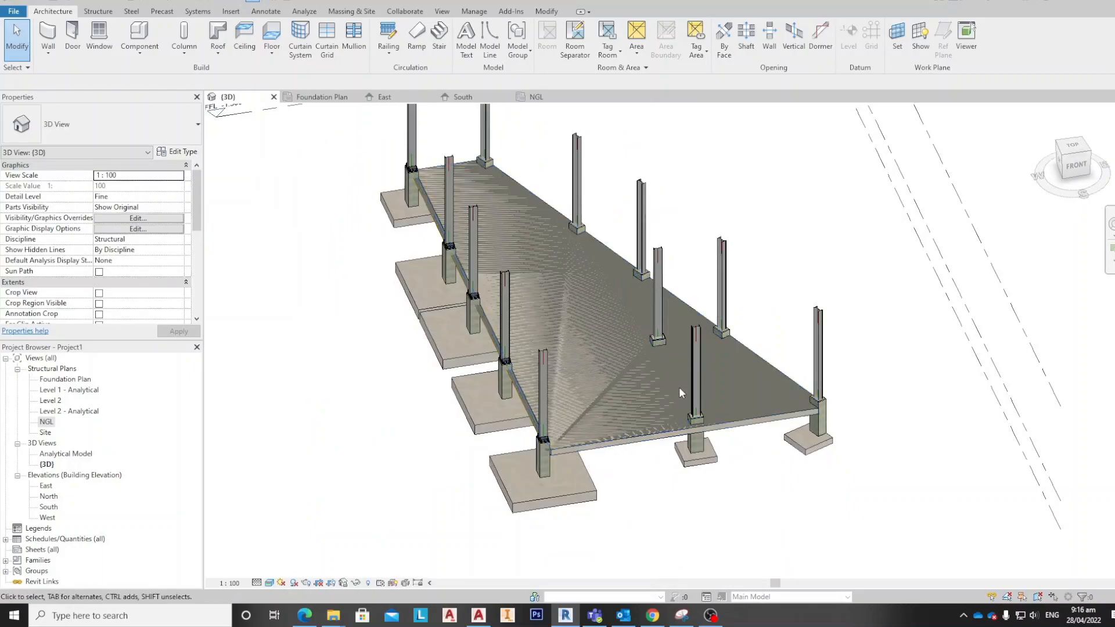
{"action": "scroll", "coordinate": [680, 389], "scroll_direction": "up", "scroll_amount": 3}
{"action": "scroll", "coordinate": [678, 387], "scroll_direction": "down", "scroll_amount": 3}
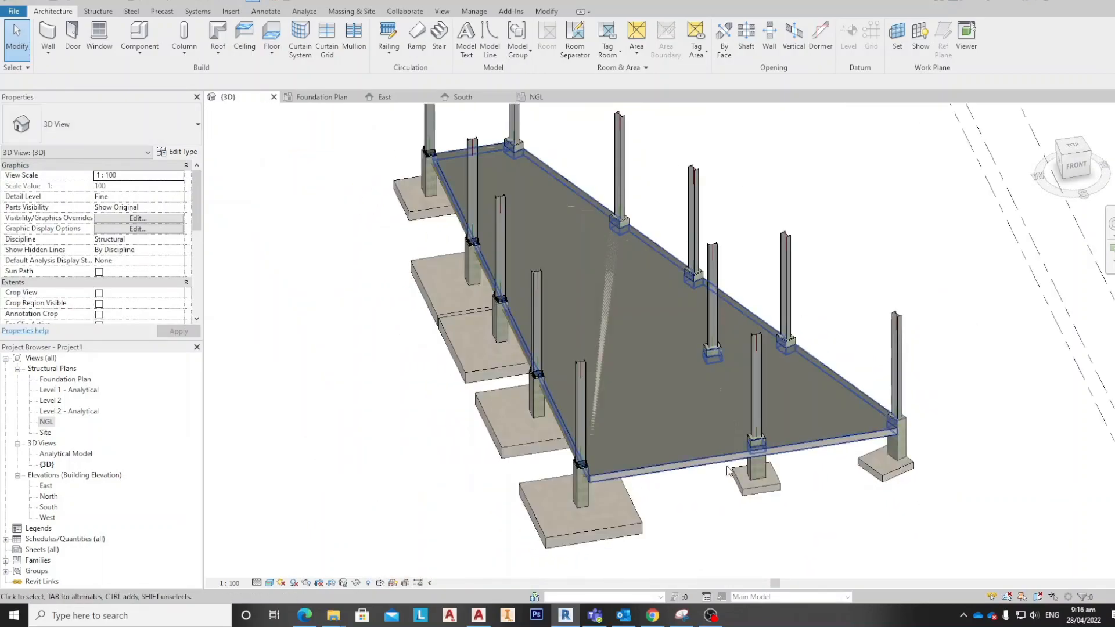